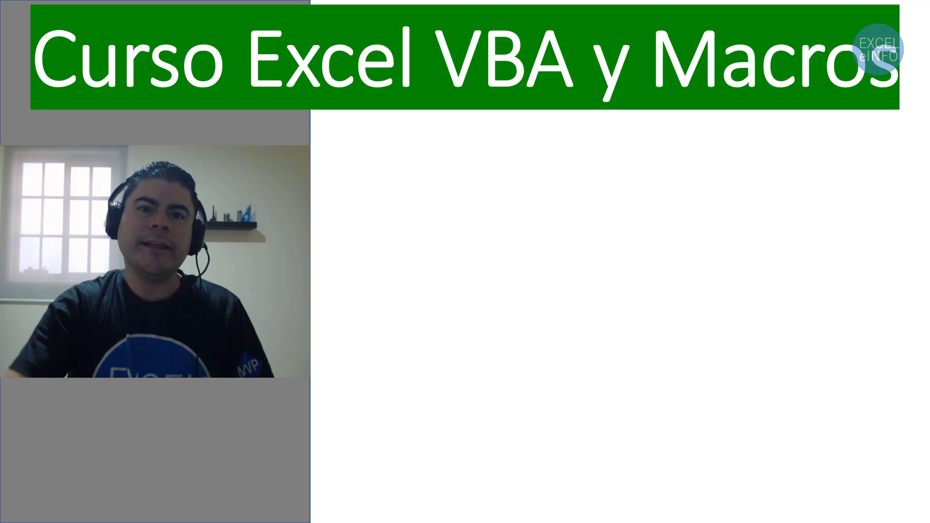
- Reveal the Variables de objeto, Instrucción SET and Ejemplos prácticos agenda points, then advance to the next slide
key("Right")
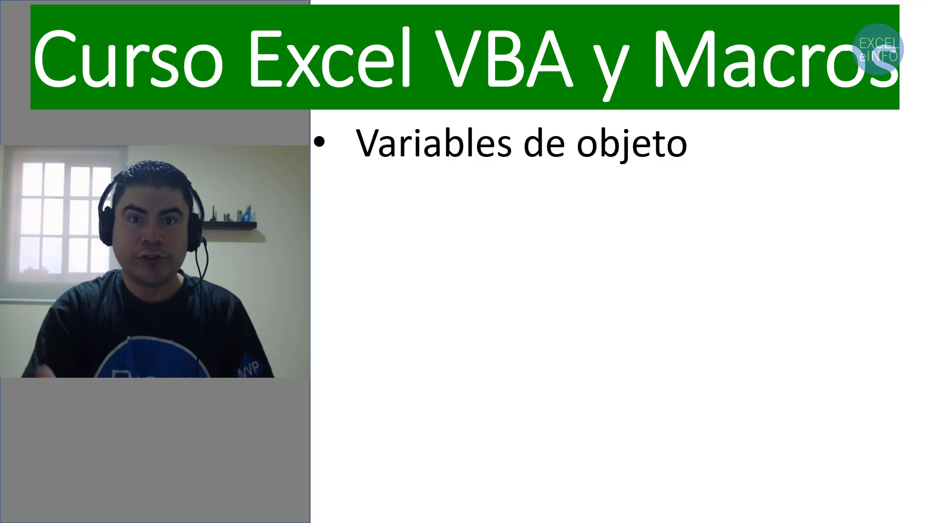
key("Right")
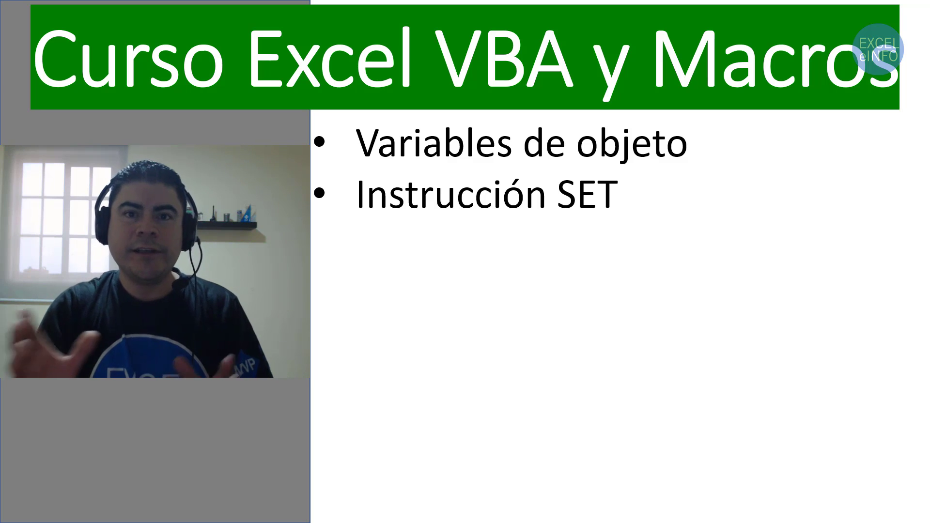
key("Right")
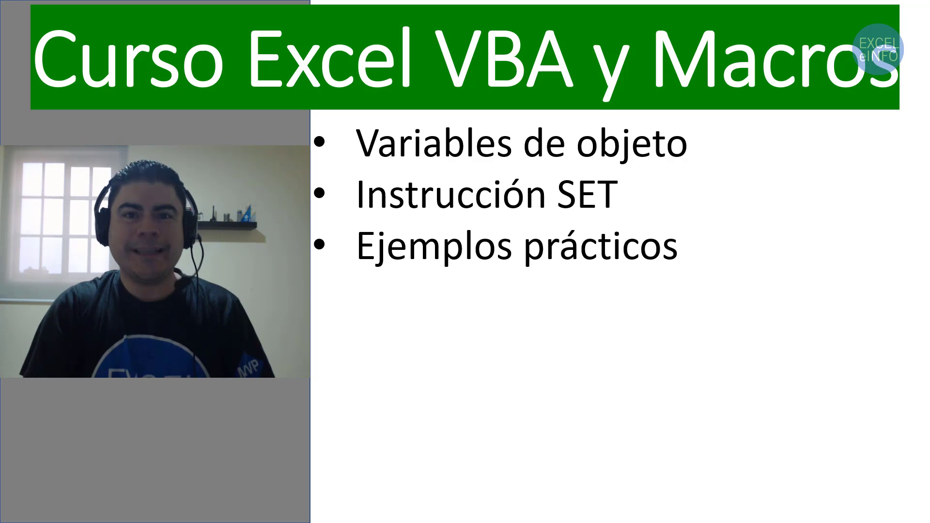
key("Right")
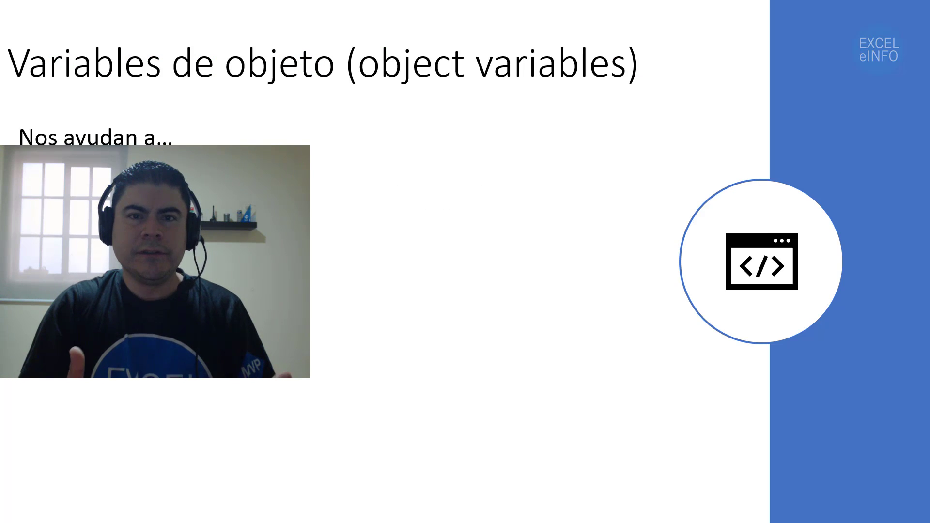
- Reveal the benefit bullets: simpler VBA code, faster macros, and assigning variables to objects
key("Right")
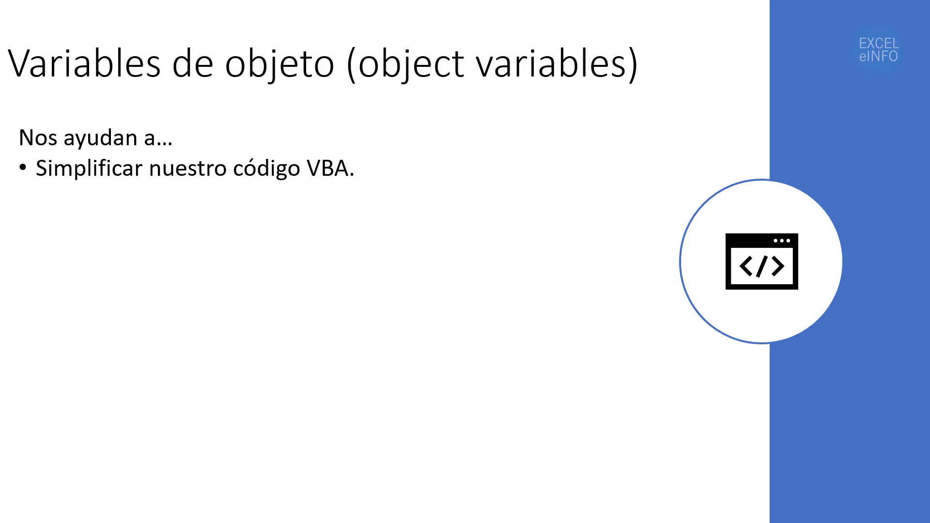
key("Right")
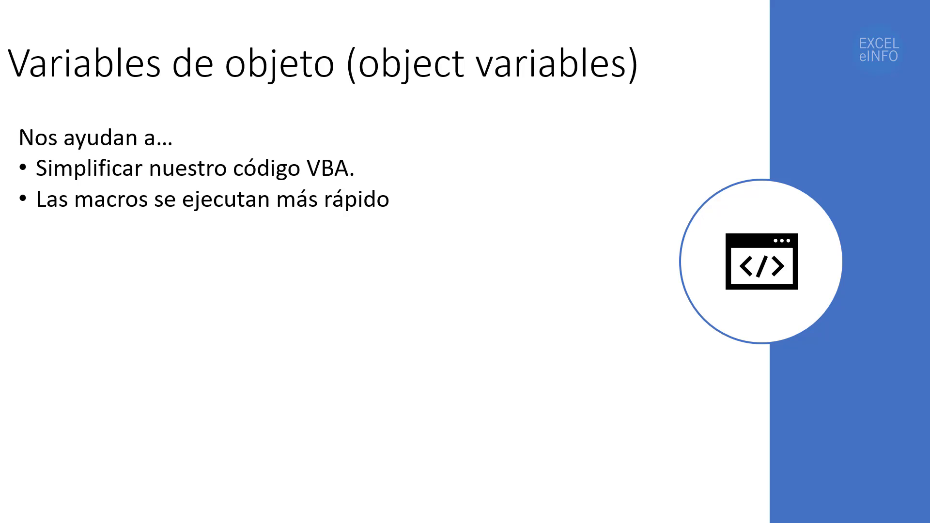
key("Right")
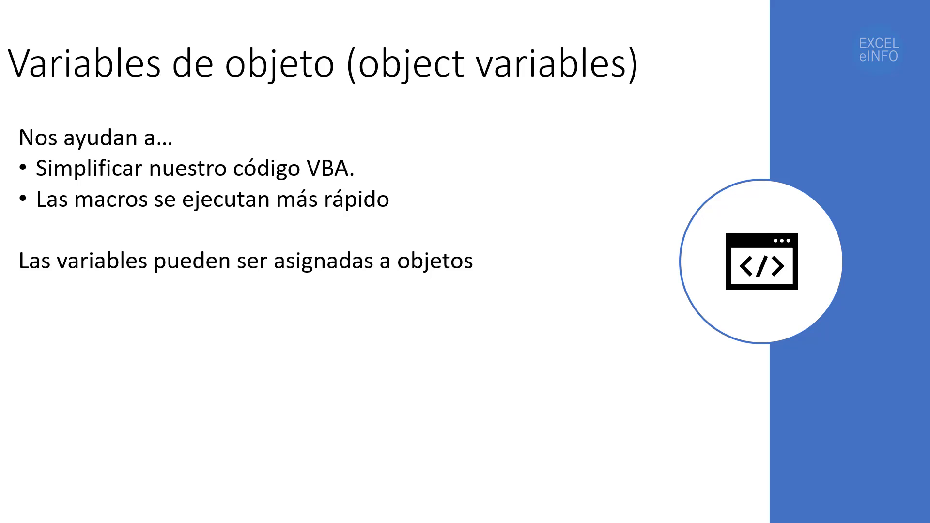
- Show the Workbook, Worksheet and Range Dim examples and the Instrucción SET heading
key("Right")
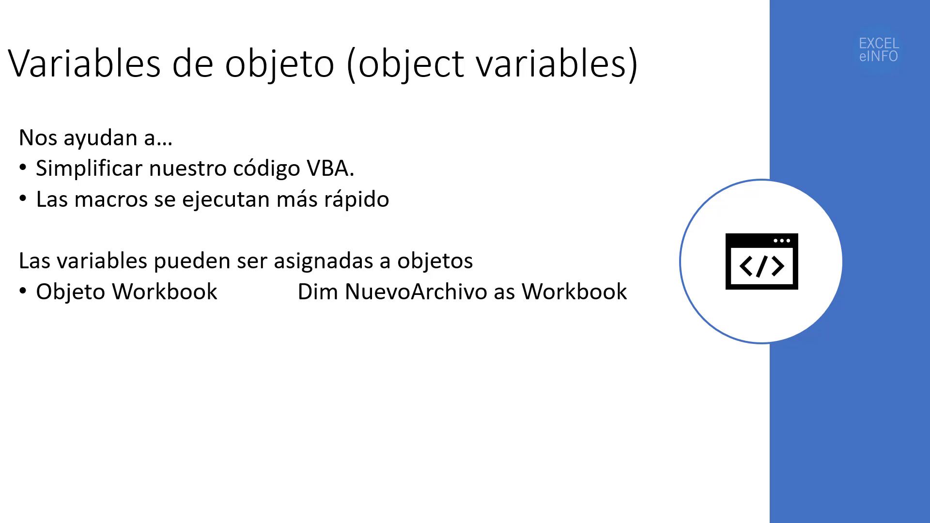
key("Right")
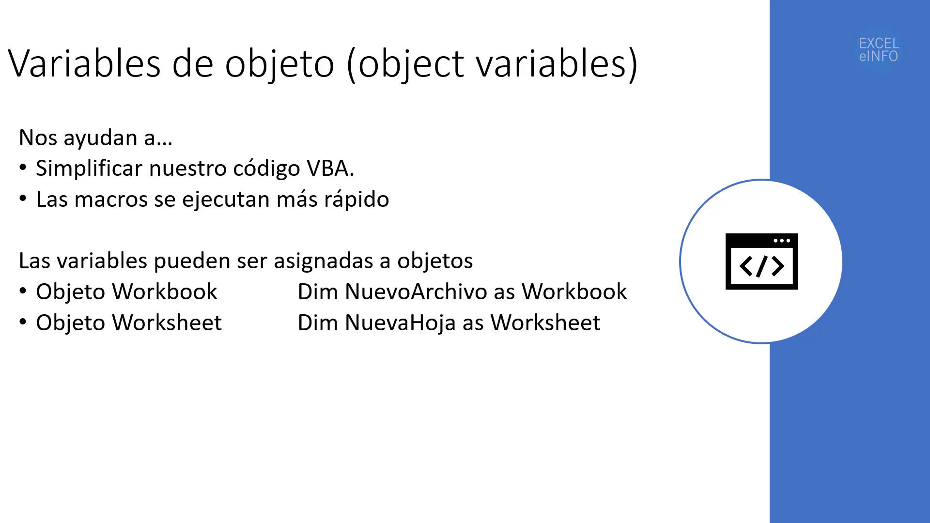
key("Right")
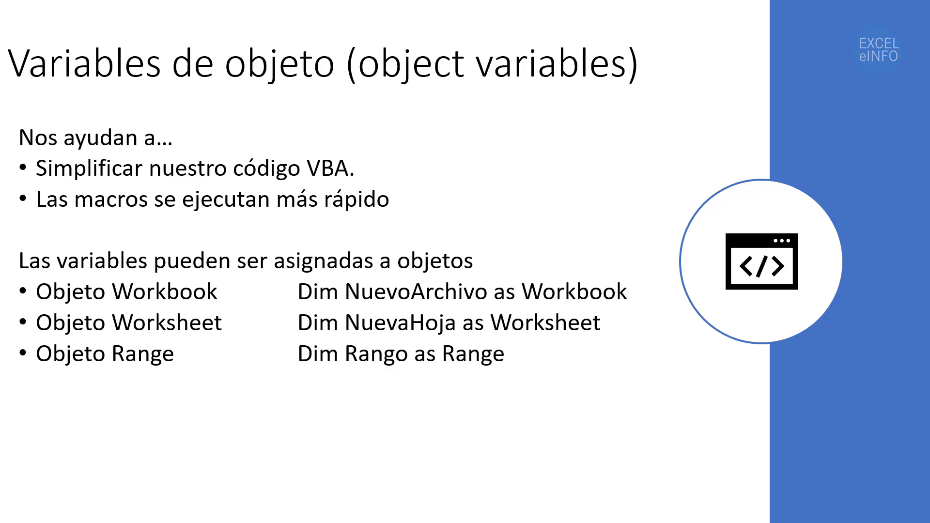
key("Right")
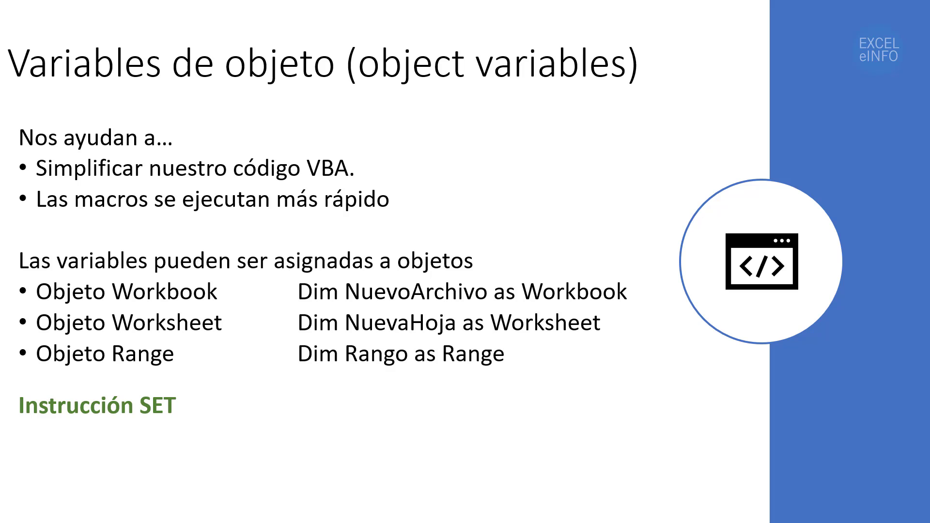
- Show the SET explanation and the Set Rango example for range A1:B10 of Hoja1
key("Right")
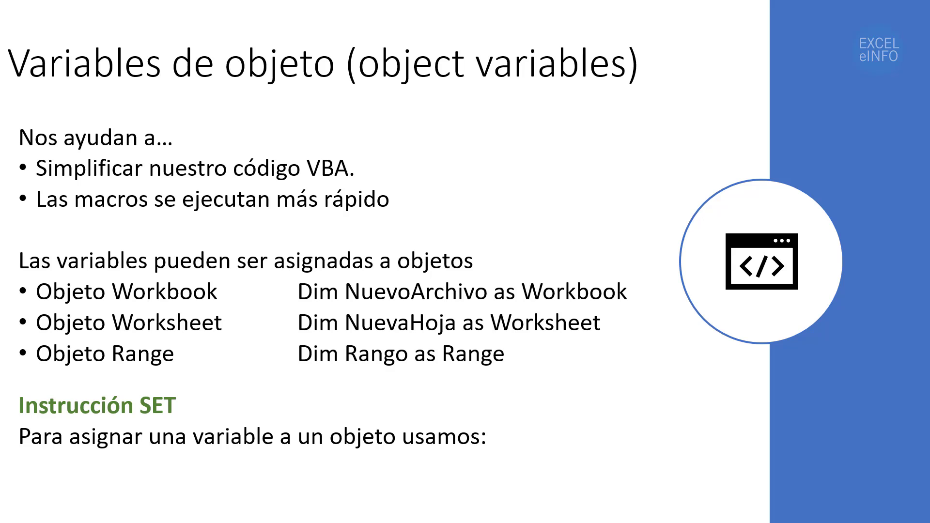
key("Right")
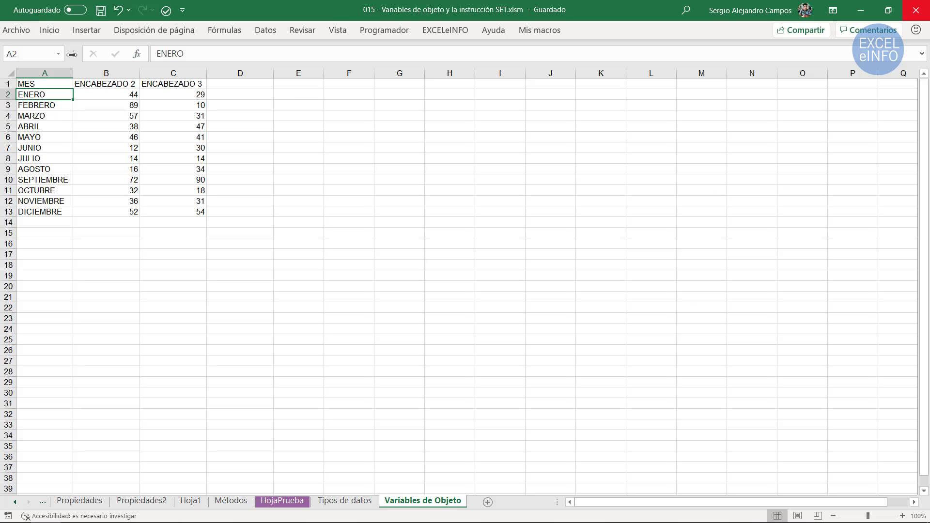
- Select the month data table, the month names in column A, and the numbers in B2:C13
left_click_drag(56, 84, 198, 222)
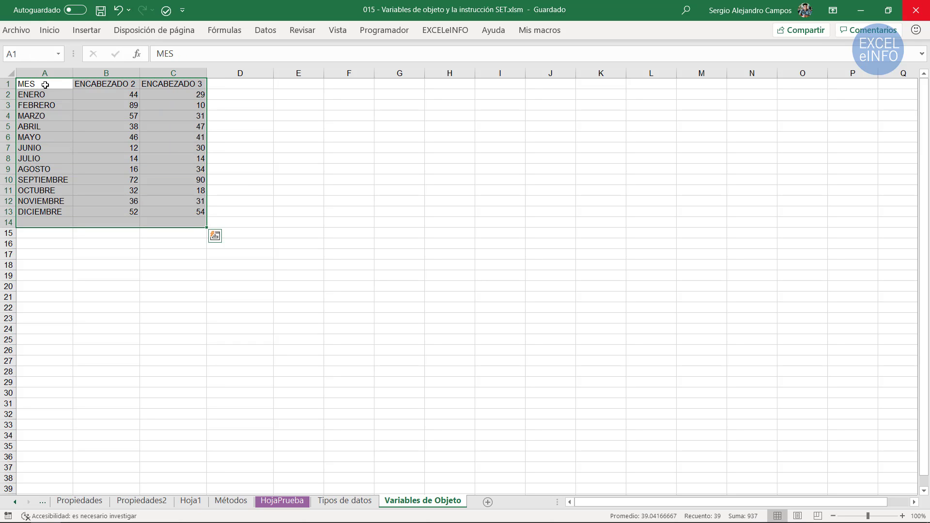
left_click_drag(44, 83, 60, 212)
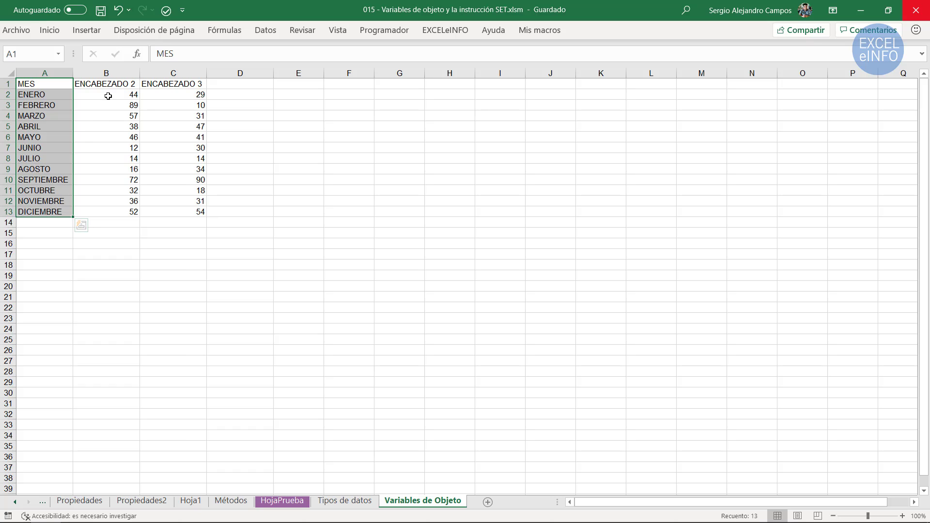
mouse_move(108, 96)
left_mouse_down()
mouse_move(187, 151)
mouse_move(197, 212)
left_mouse_up()
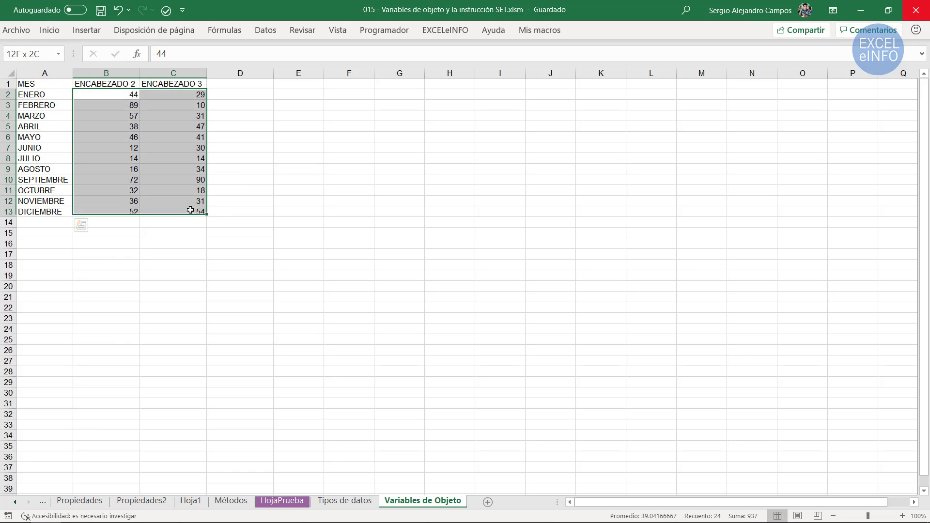
- Select header cell A1 and launch the Visual Basic editor from the Programador tab
left_click(58, 85)
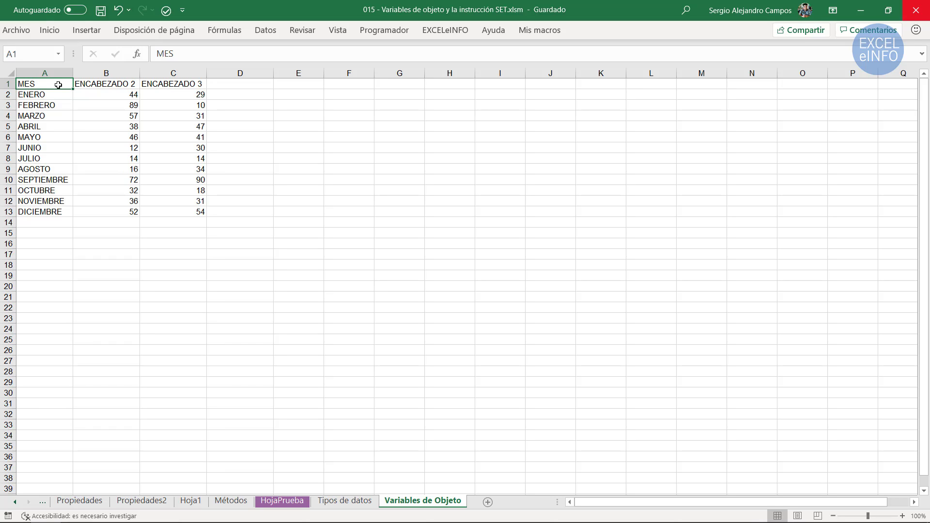
left_click(385, 30)
left_click(21, 75)
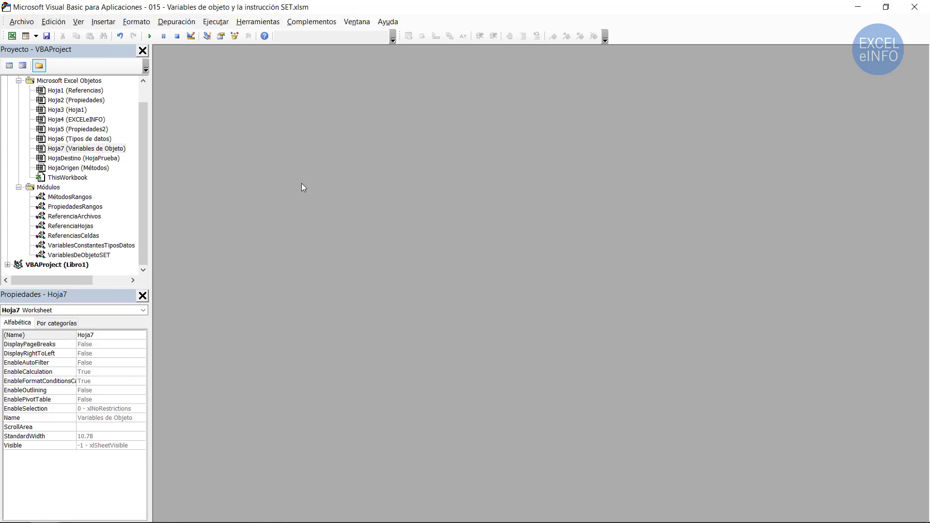
- Open the VariablesConstantesTiposDatos module and highlight Cadena, String and 'EXCELeINFO' in tipo_string
double_click(78, 245)
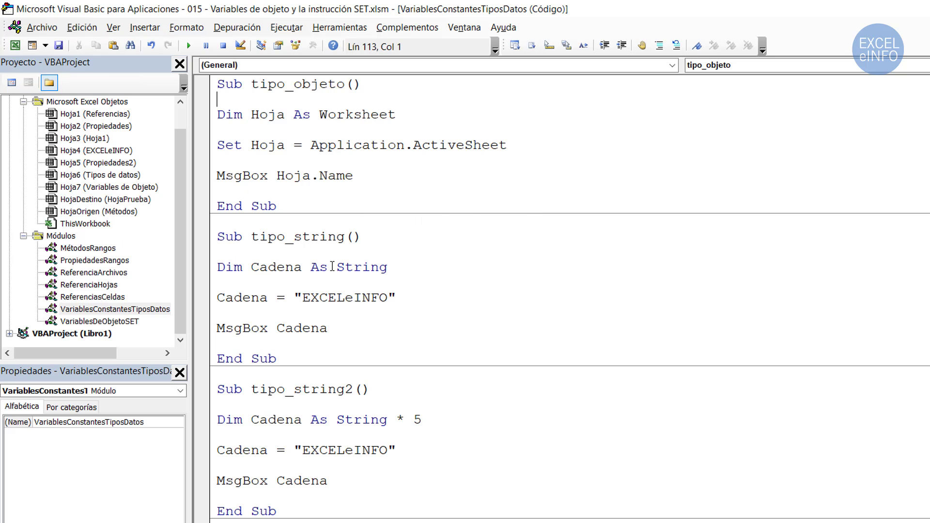
left_click_drag(336, 267, 388, 267)
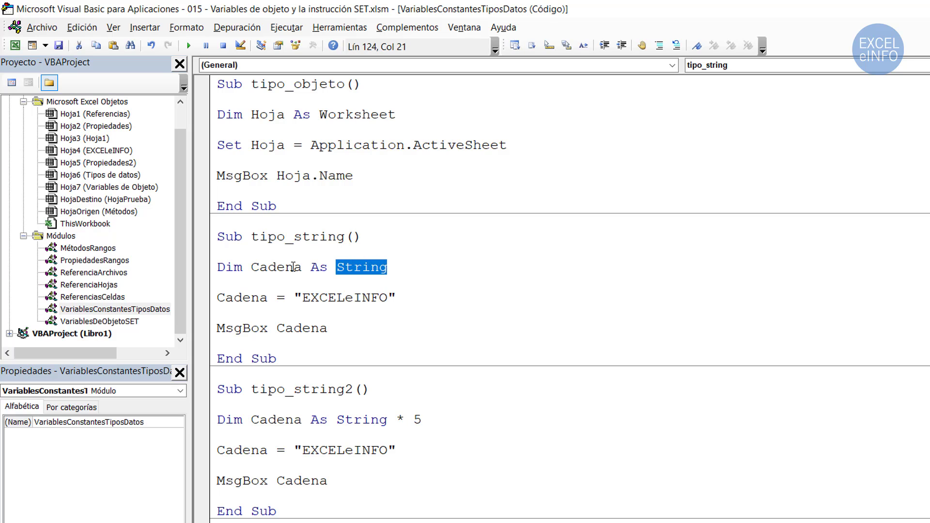
left_click(250, 267)
left_click_drag(251, 267, 304, 268)
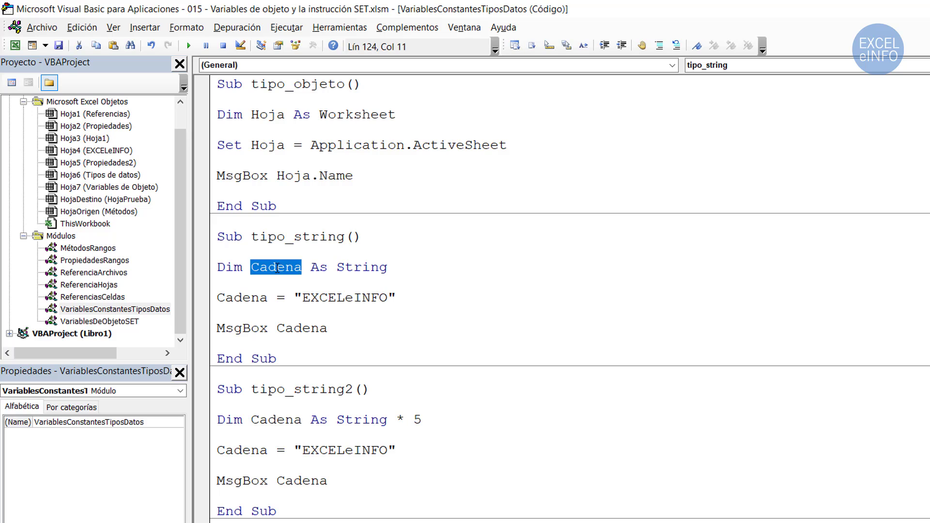
double_click(362, 267)
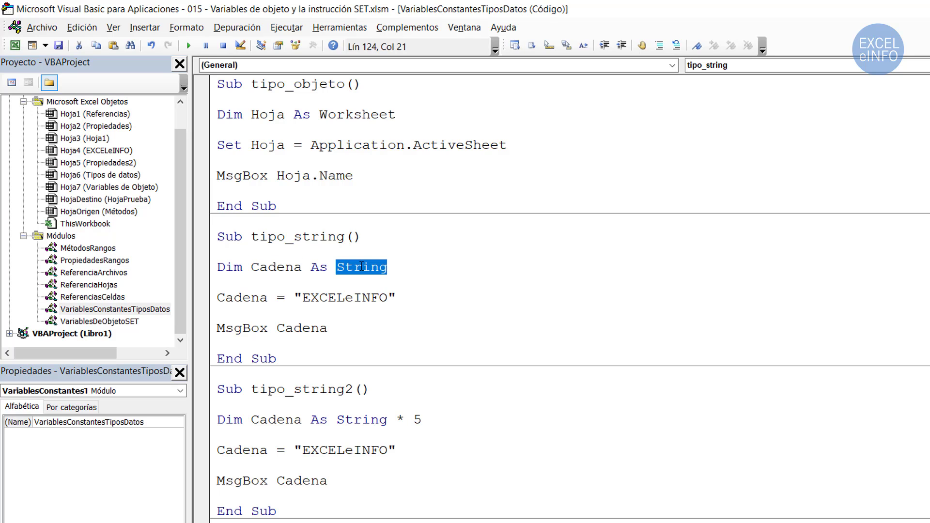
left_click_drag(298, 292, 397, 298)
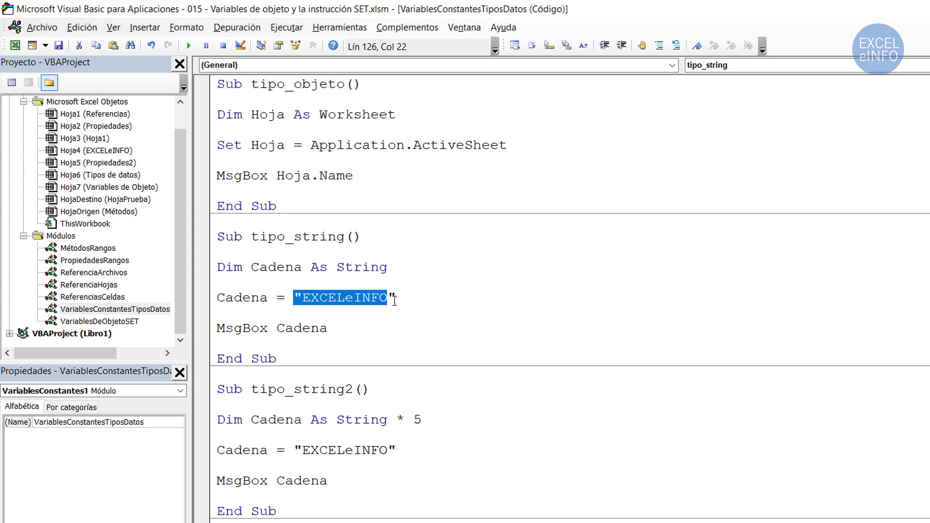
left_click_drag(268, 298, 215, 297)
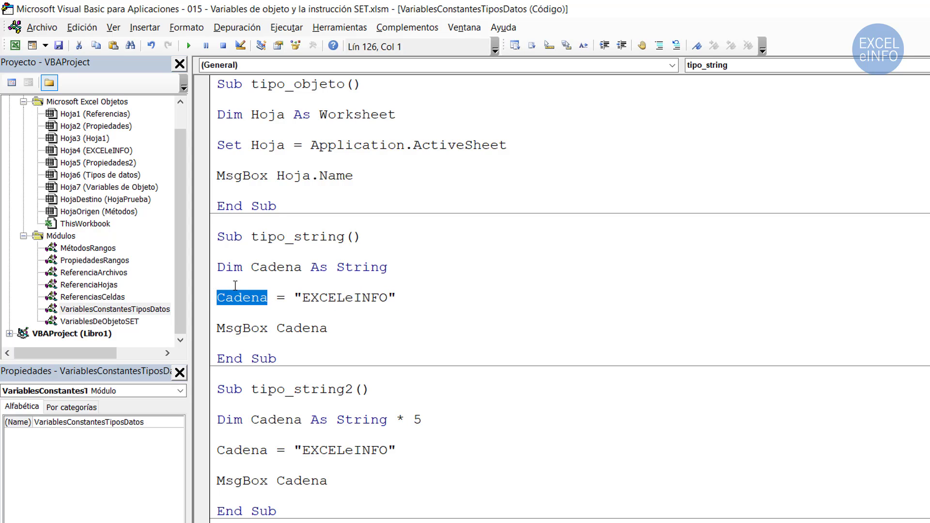
- Highlight the tipo_objeto procedure name, the Hoja variable and its Worksheet type
double_click(323, 86)
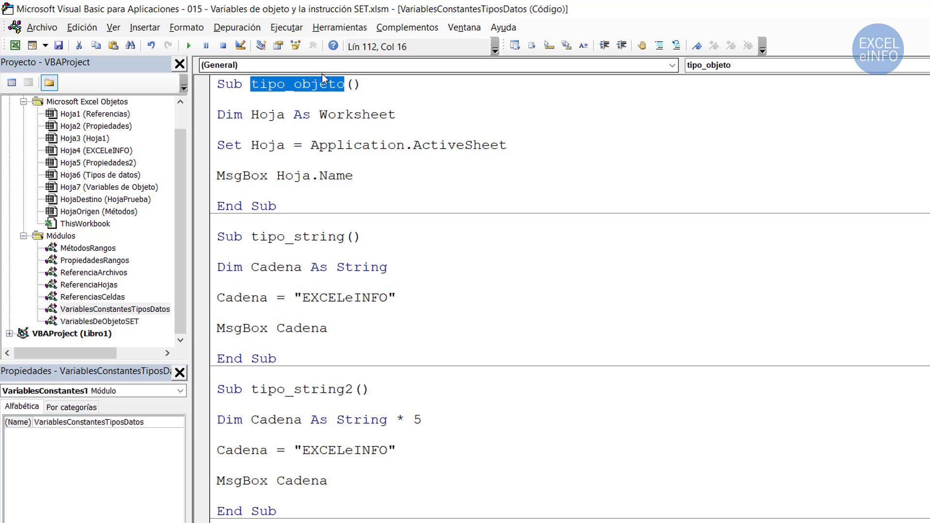
left_click_drag(217, 115, 396, 115)
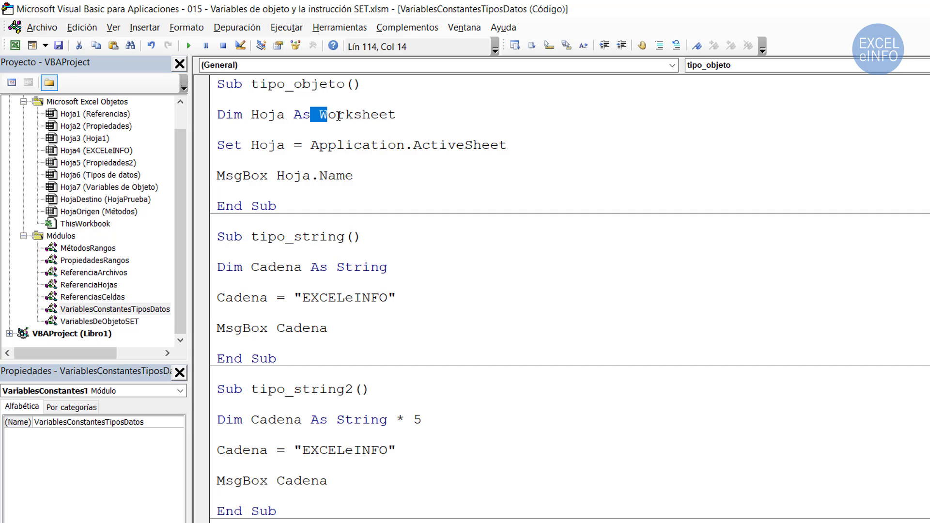
double_click(277, 113)
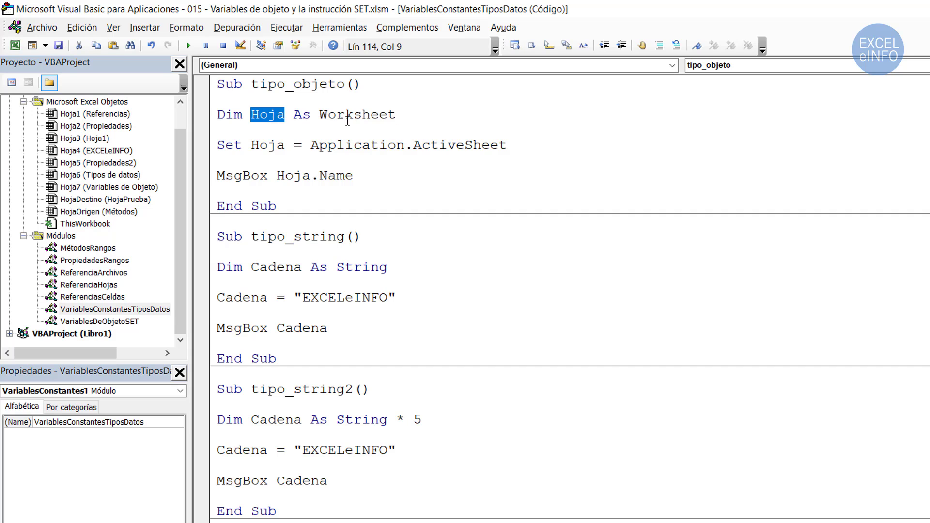
left_click(357, 115)
double_click(357, 114)
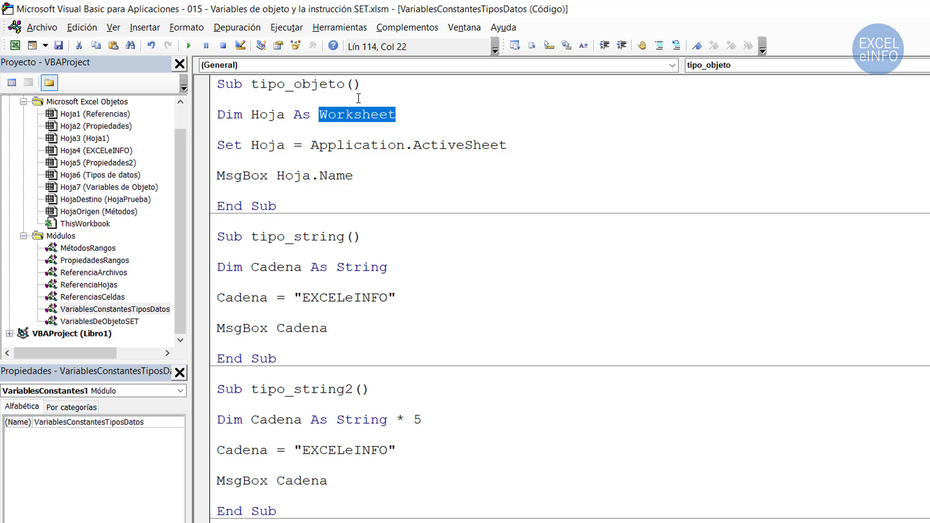
- Highlight Set, Hoja, Hoja.Name and ActiveSheet in the tipo_objeto code
double_click(225, 145)
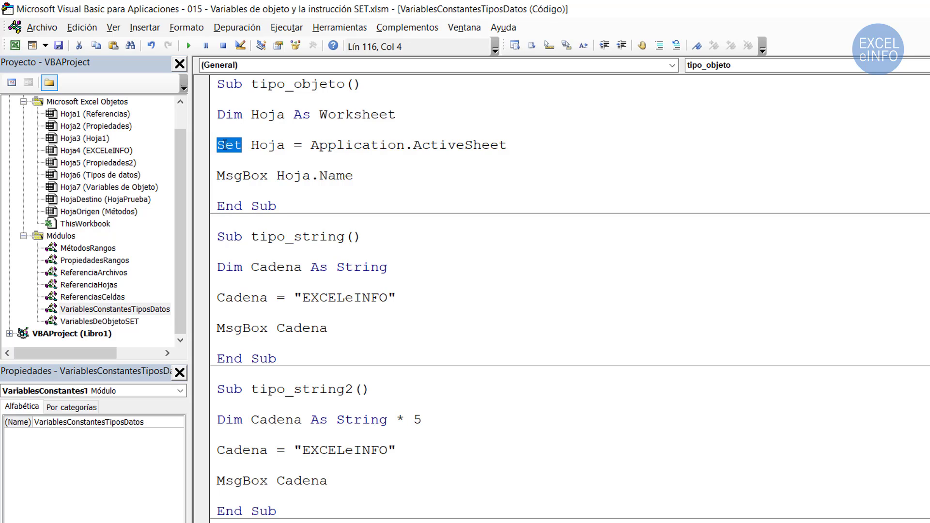
left_click_drag(251, 145, 515, 141)
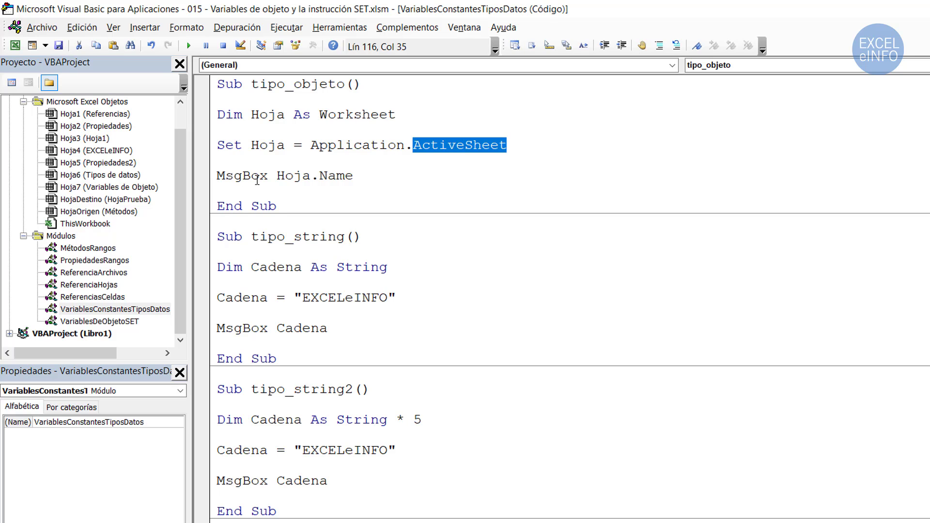
left_click_drag(281, 175, 347, 175)
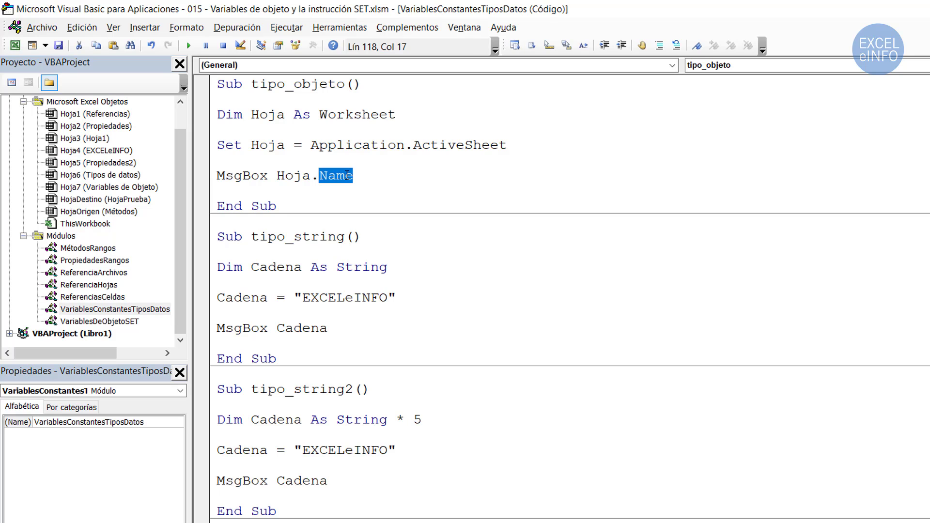
double_click(300, 175)
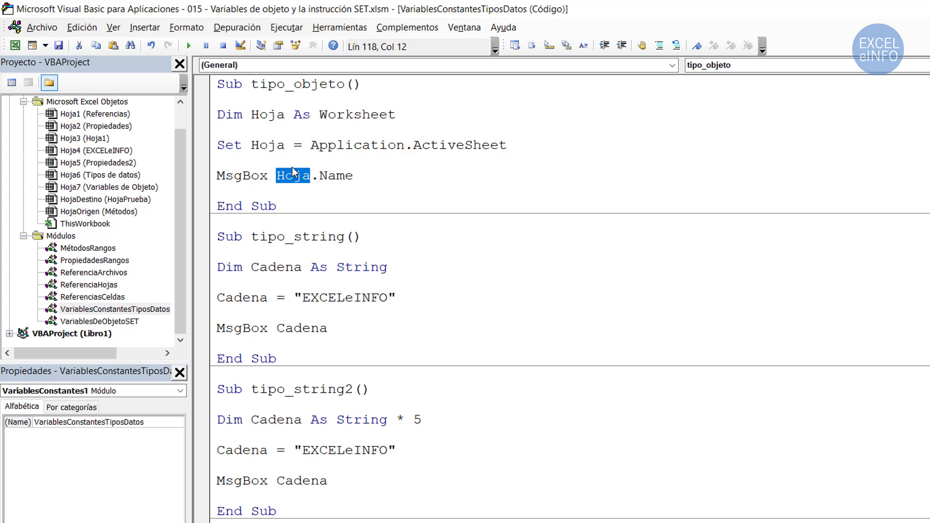
double_click(265, 145)
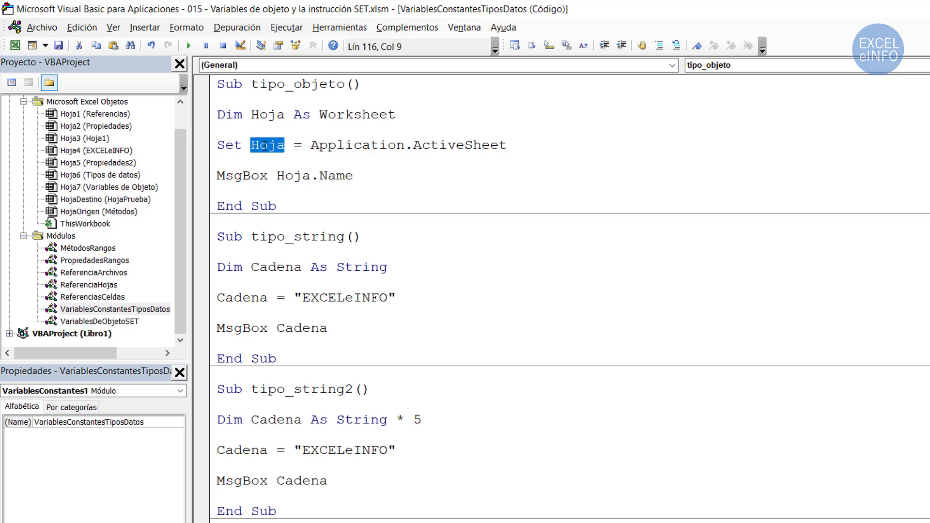
double_click(458, 145)
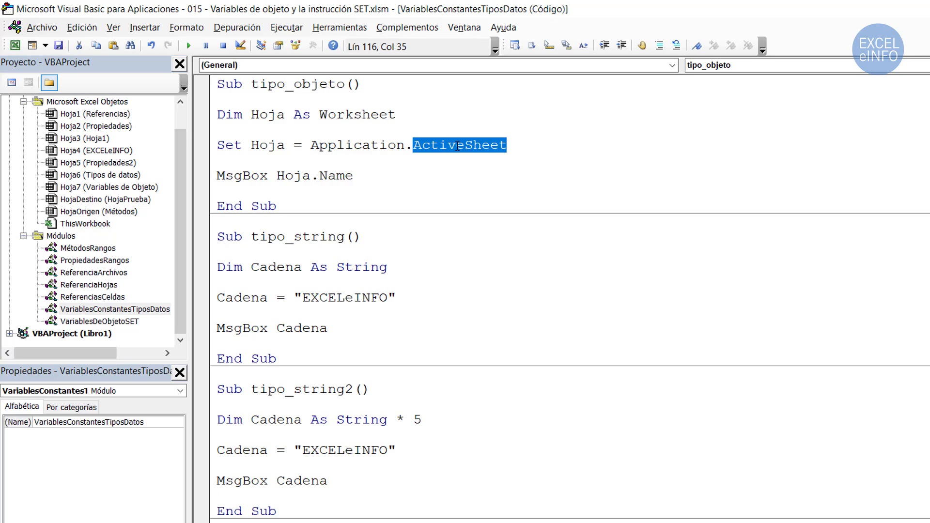
- Insert a blank line below MsgBox Hoja.Name, highlighting Application.ActiveSheet, and return to that line
left_click(388, 177)
key("Return")
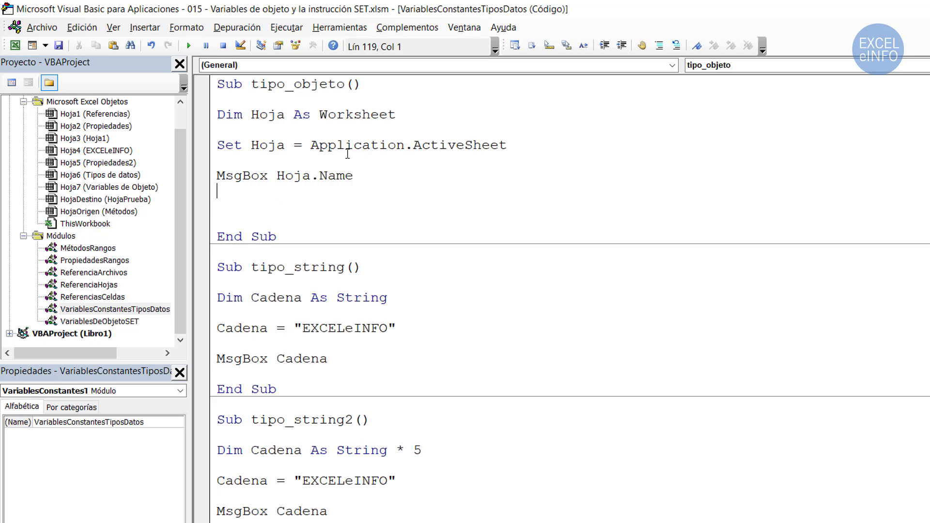
left_click_drag(310, 145, 509, 152)
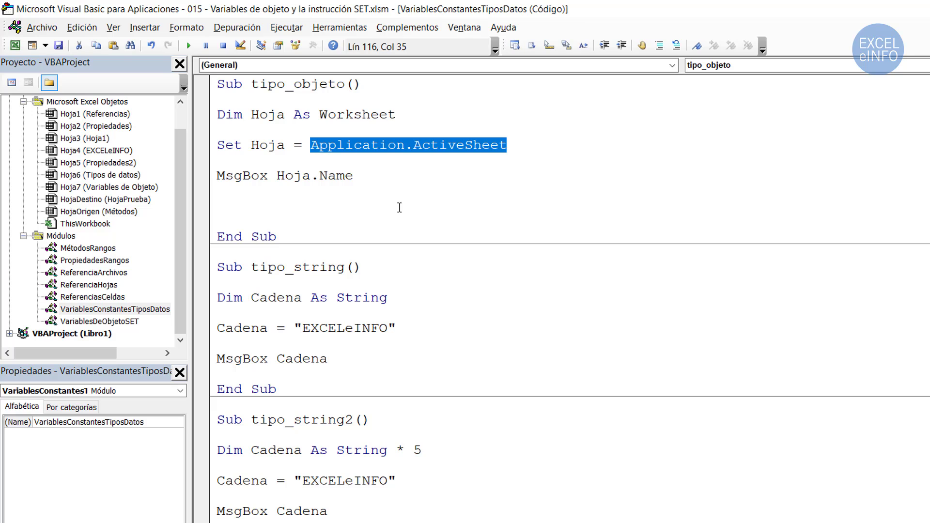
mouse_move(312, 145)
left_mouse_down()
mouse_move(509, 147)
mouse_move(514, 160)
left_mouse_up()
left_click(293, 204)
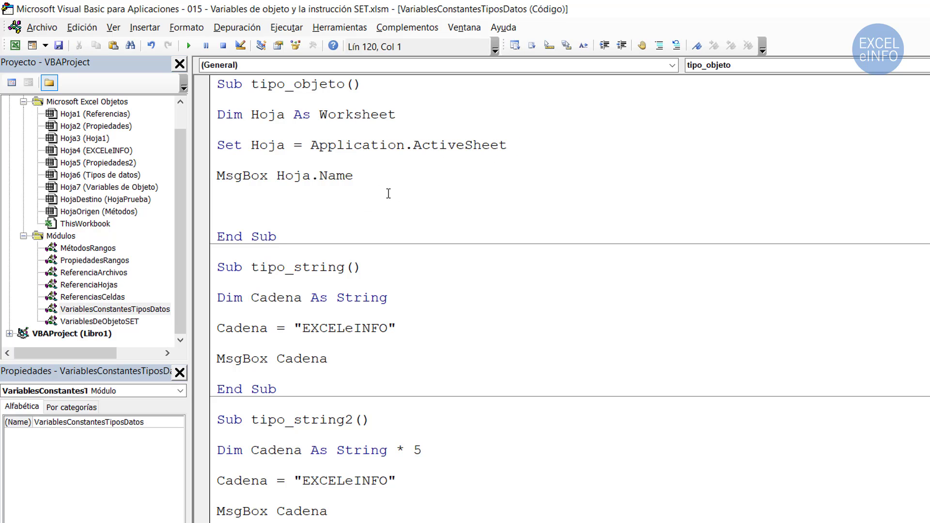
- Type Hoja. to browse the worksheet's IntelliSense members, then dismiss the compile error
type("Hoja")
type(".")
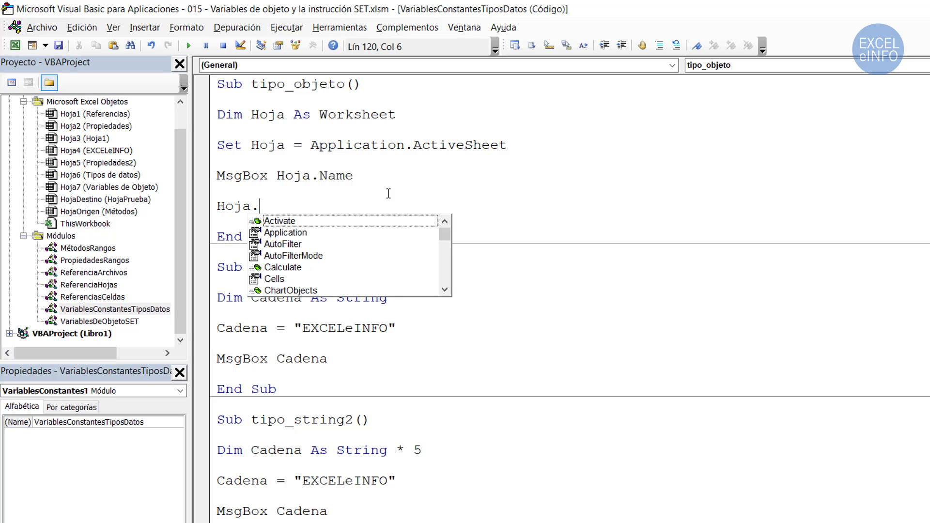
key("Down")
key("Down")
key("Down")
key("Down")
key("Down")
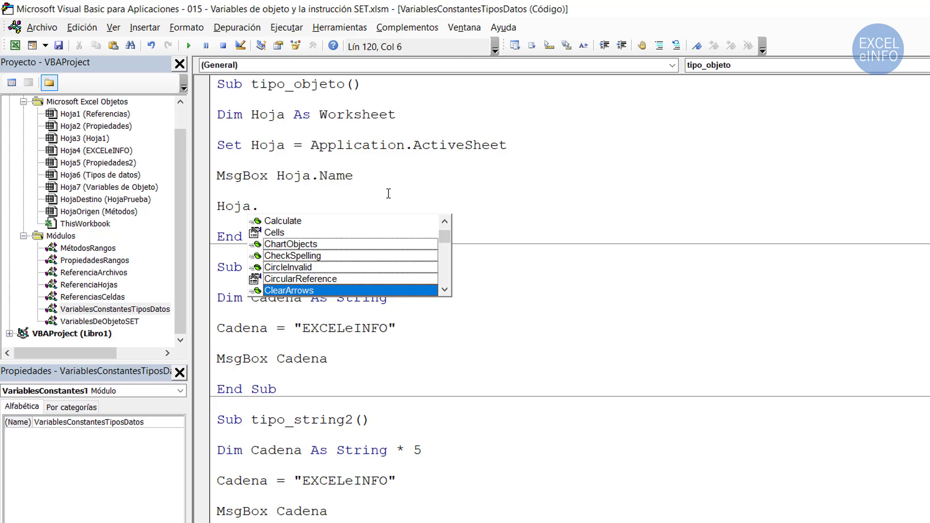
key("Down")
key("Down")
key("Down")
key("Down")
key("Down")
key("Down")
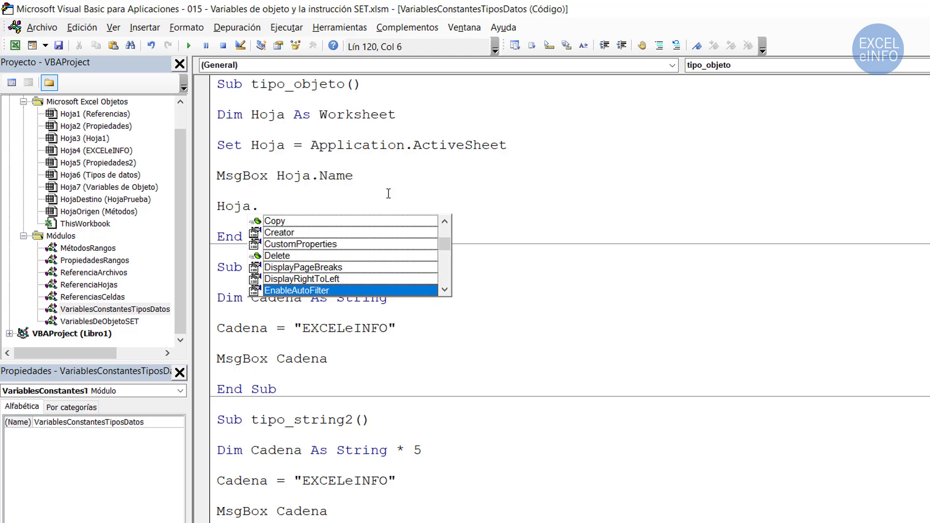
key("Escape")
key("Left")
key("shift+Left")
key("shift+Left")
key("shift+Left")
key("shift+Left")
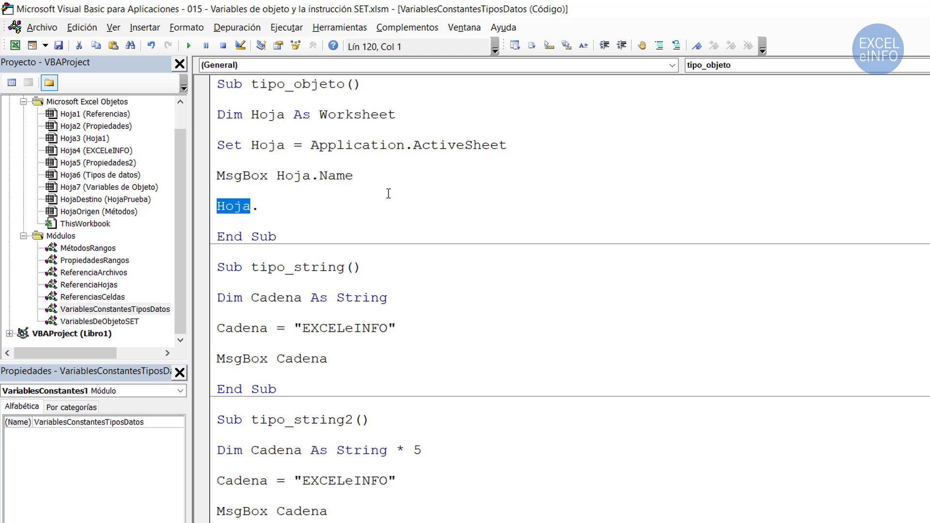
left_click(316, 144)
key("Return")
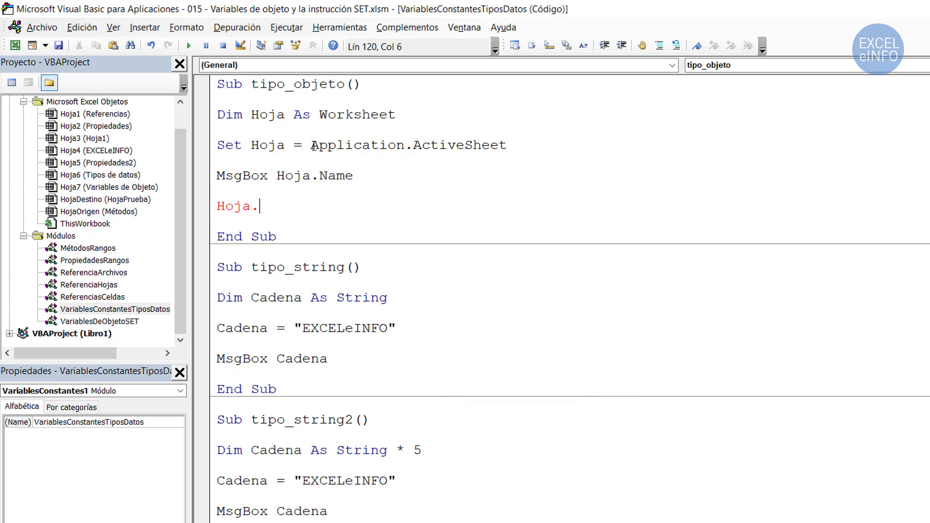
- Delete the unfinished Hoja. line and open the VariablesDeObjetoSET module
left_click_drag(313, 146, 514, 146)
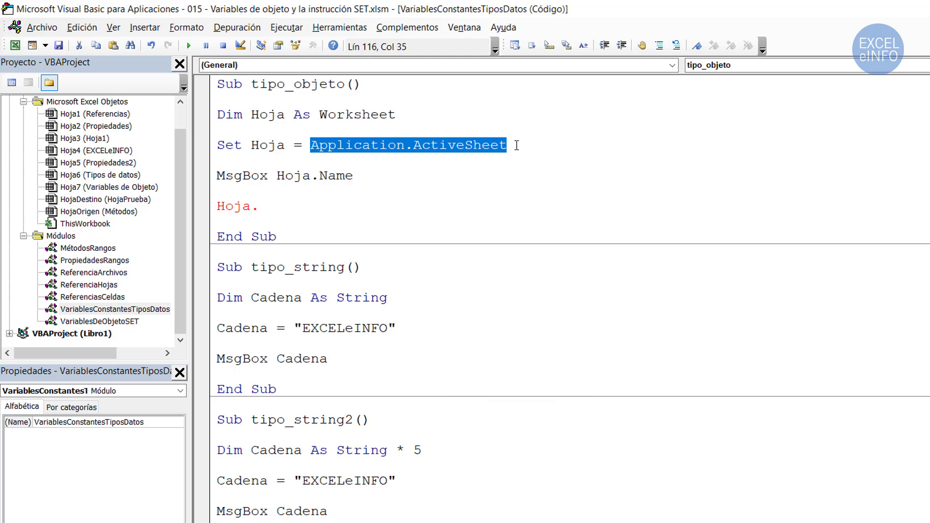
left_click(338, 203)
key("BackSpace")
key("BackSpace")
key("BackSpace")
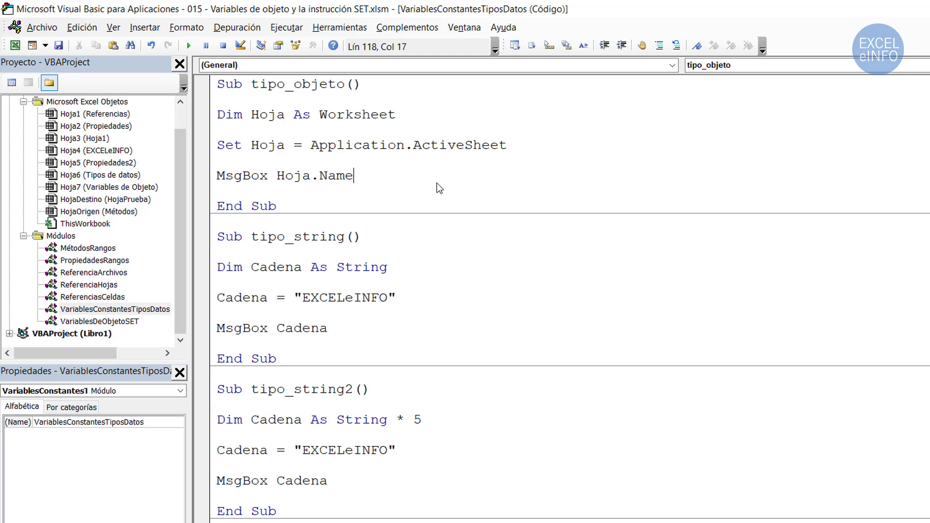
left_click_drag(439, 188, 210, 113)
left_click(431, 145)
double_click(127, 321)
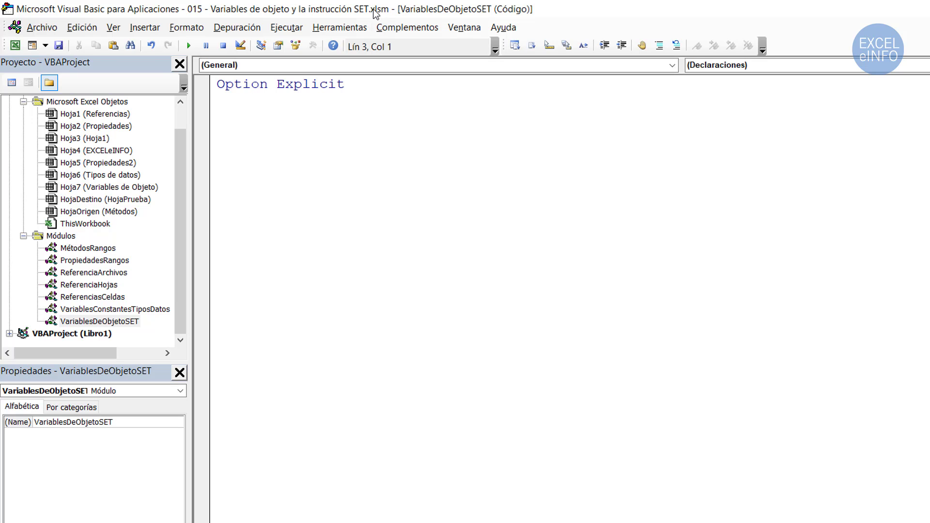
- Tile the VBA editor on the right and Excel on the left, resizing both and collapsing the project panes
double_click(364, 10)
left_click_drag(698, 24, 927, 22)
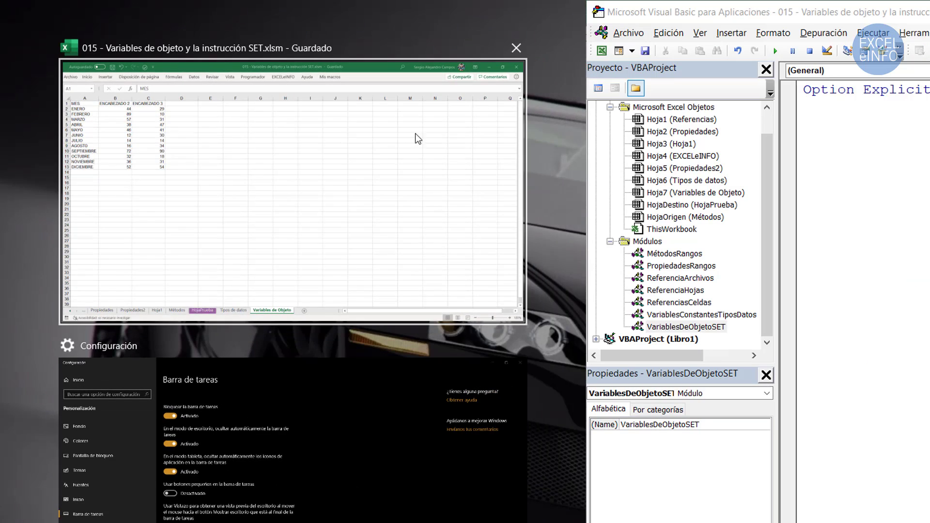
left_click(415, 133)
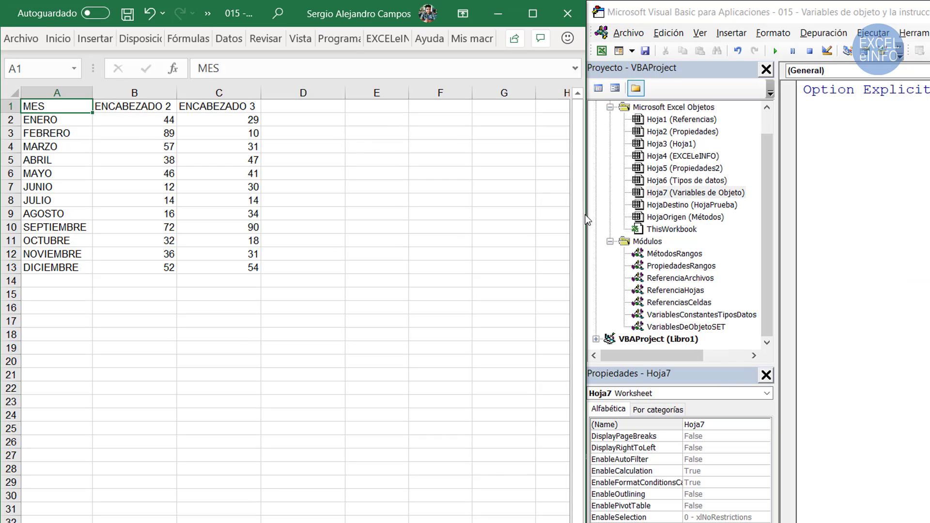
left_click_drag(584, 210, 288, 210)
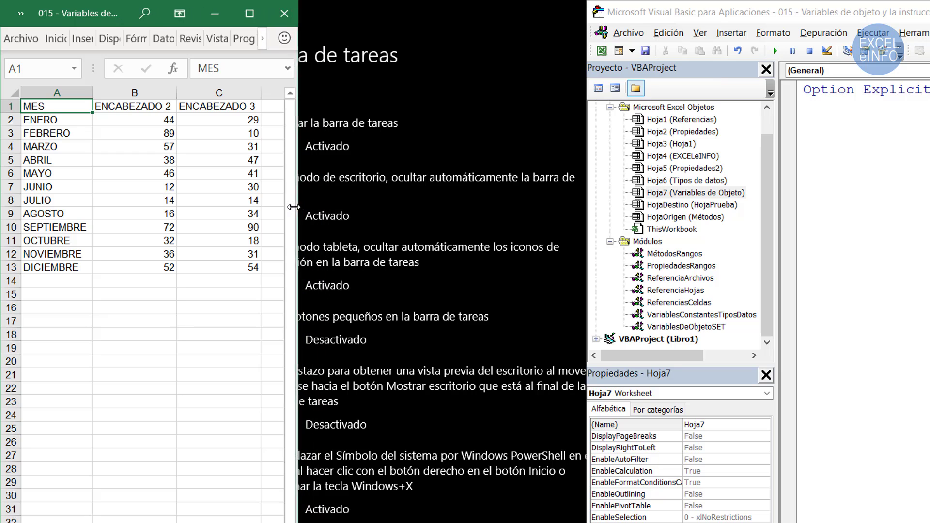
left_click_drag(587, 225, 288, 205)
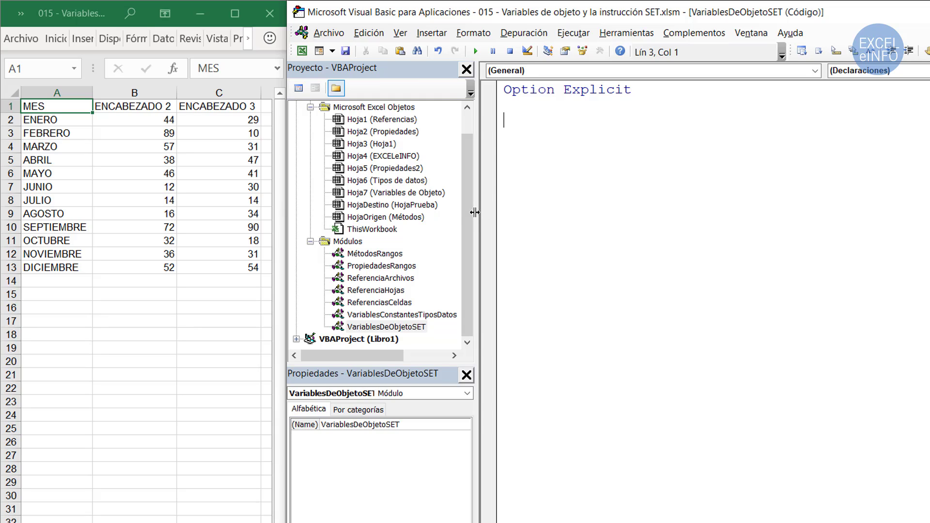
left_click_drag(476, 212, 286, 200)
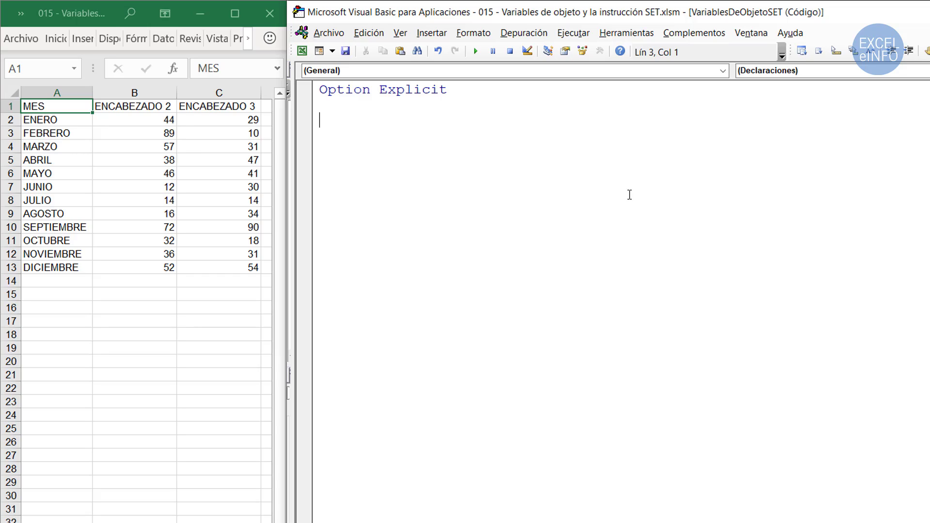
- Create a SimpleSET procedure declaring NuevaHoja As Worksheet
type("Sub ")
type("Sum")
key("BackSpace")
key("BackSpace")
type("imple")
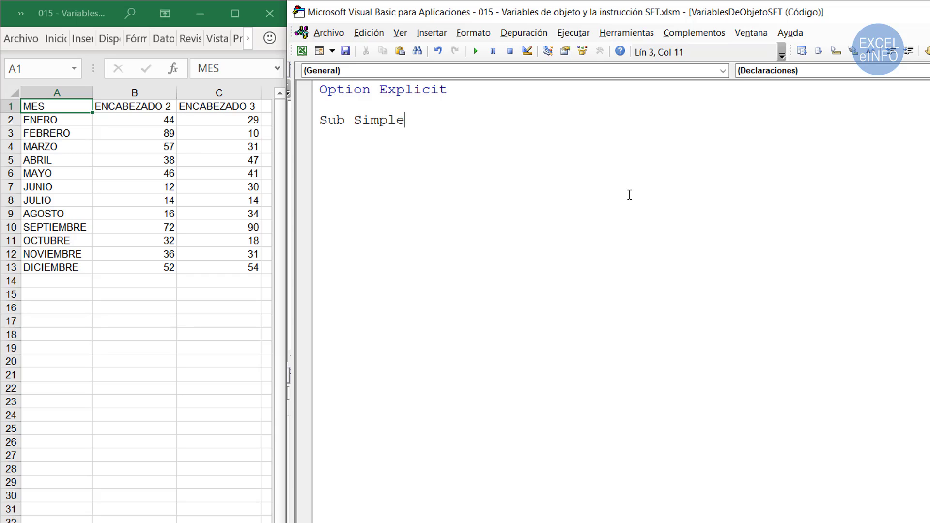
type("SET")
key("Return")
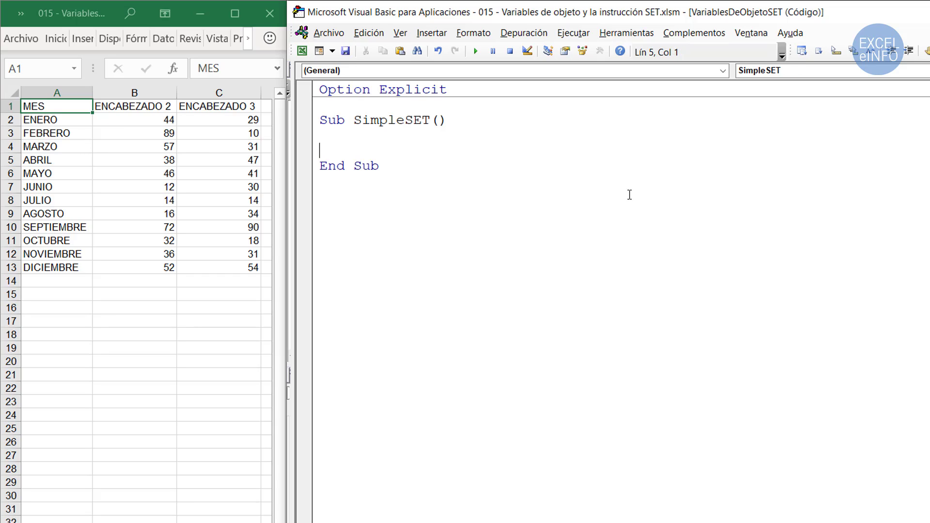
key("Return")
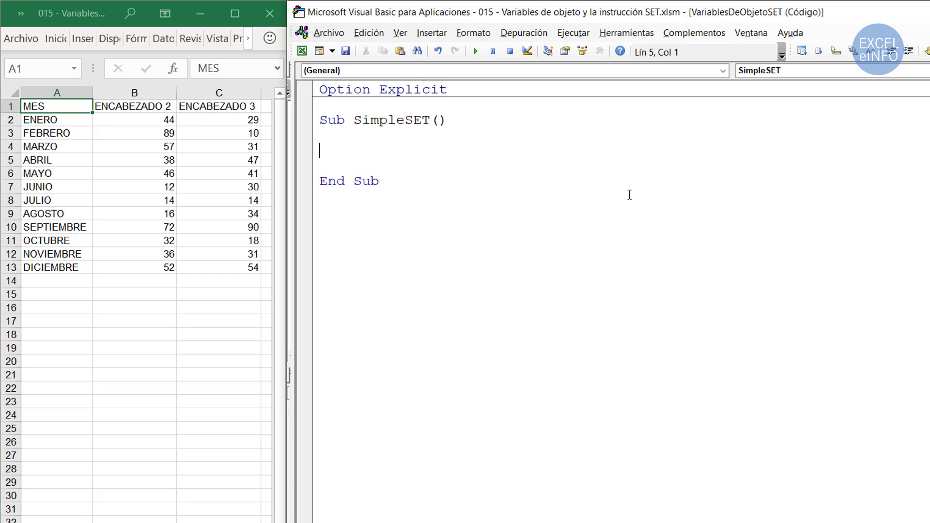
type("Dim ")
type("NuevaHoj")
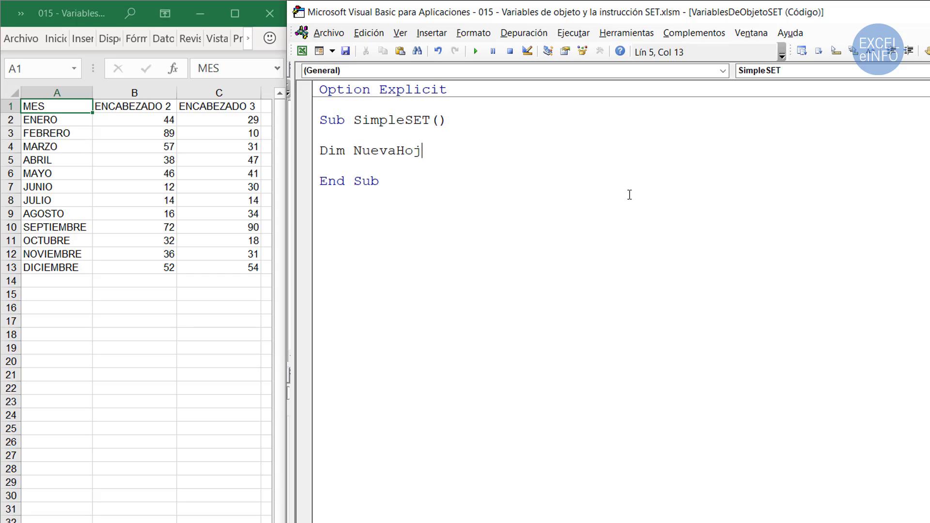
type("a as")
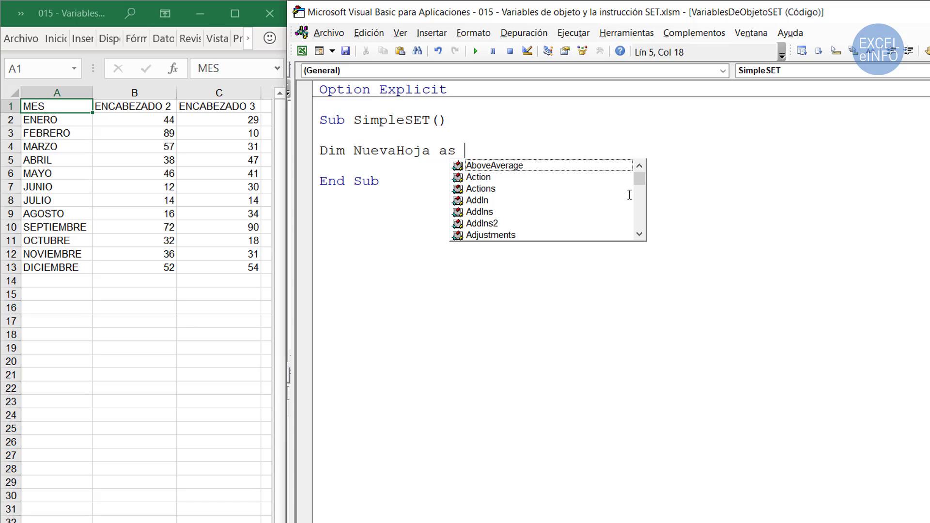
type("wors")
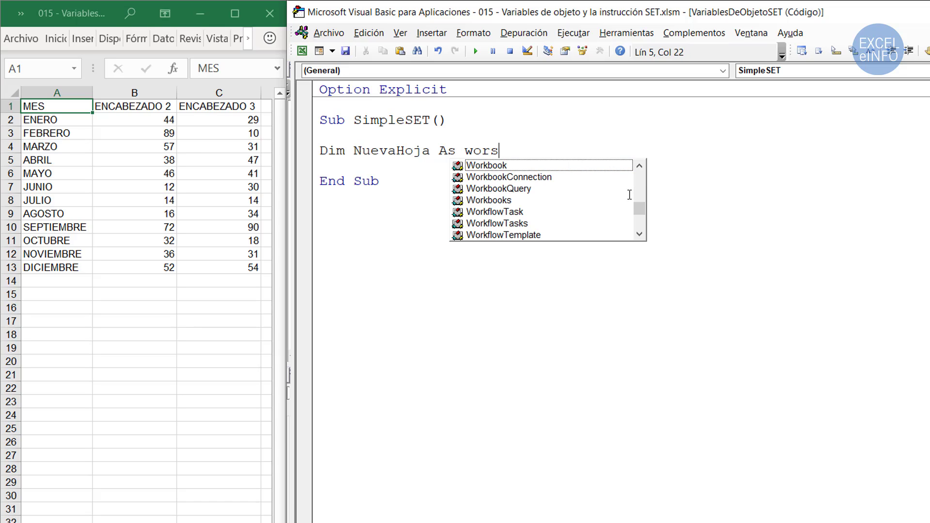
key("BackSpace")
type("ksh")
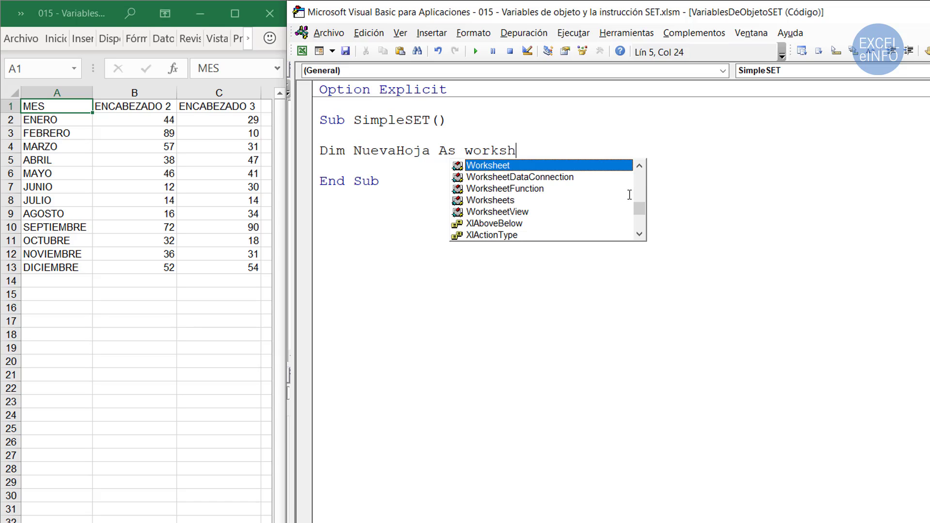
key("Return")
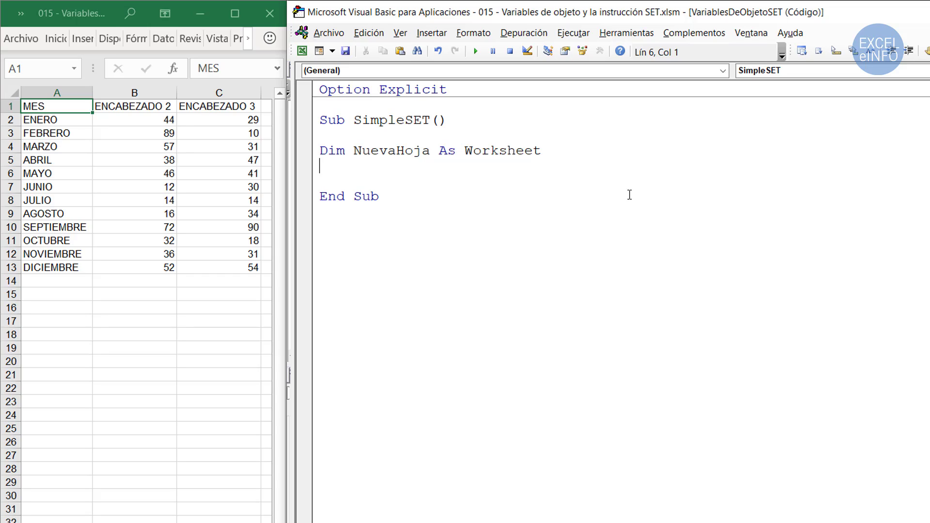
- Add Set NuevaHoja = Application.Sheets.Add and start a NuevaHoja. line below it
type("Set ")
type("NuevaH")
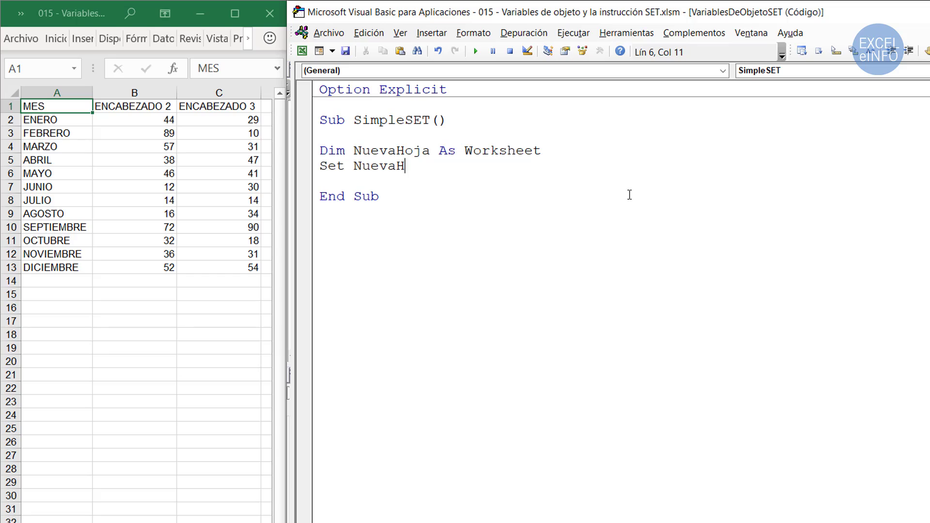
type("oja = ")
type("application")
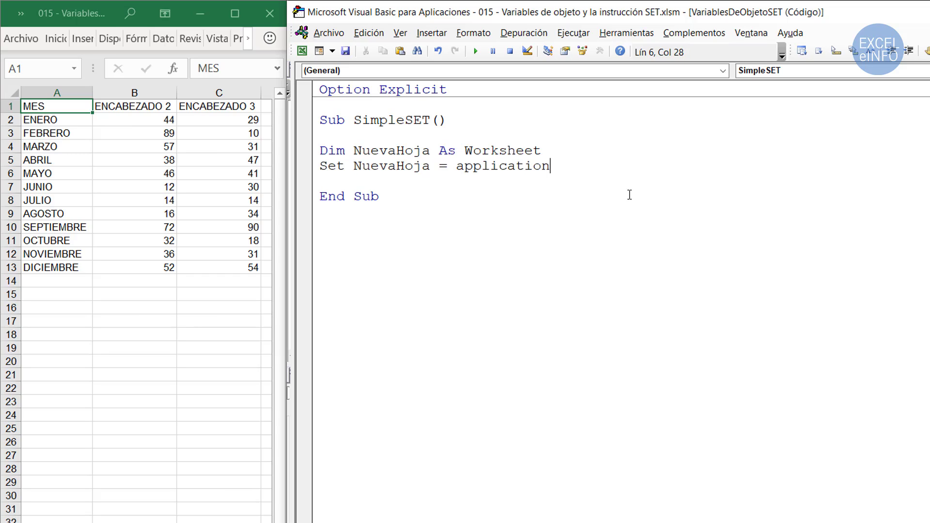
type(".She")
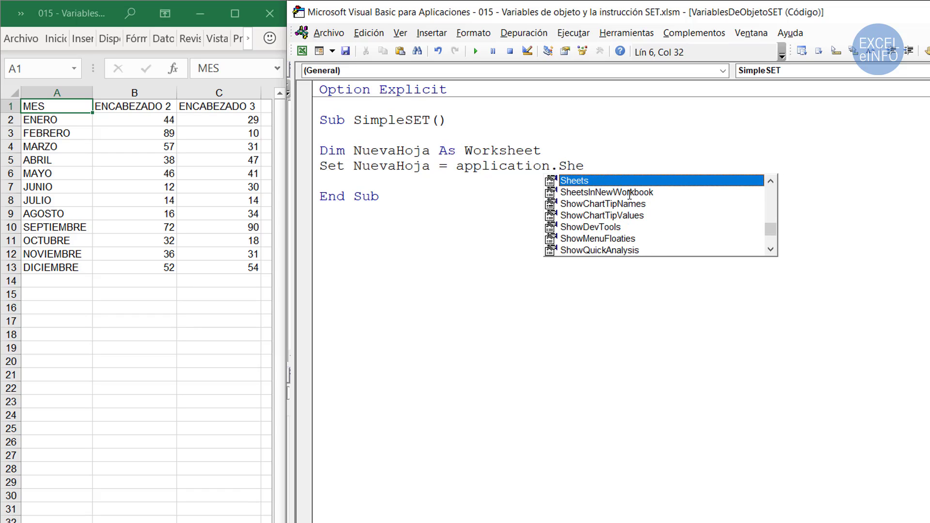
key("Tab")
type(".")
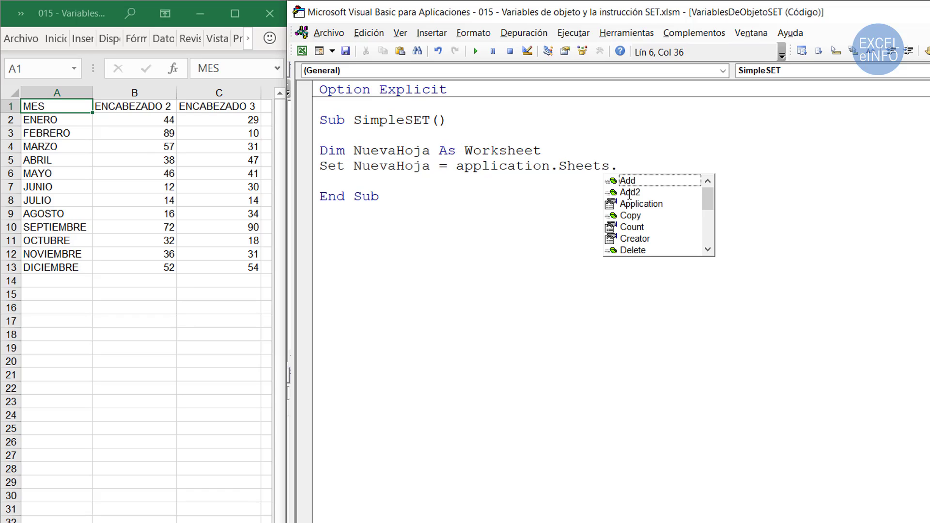
type("A")
key("Tab")
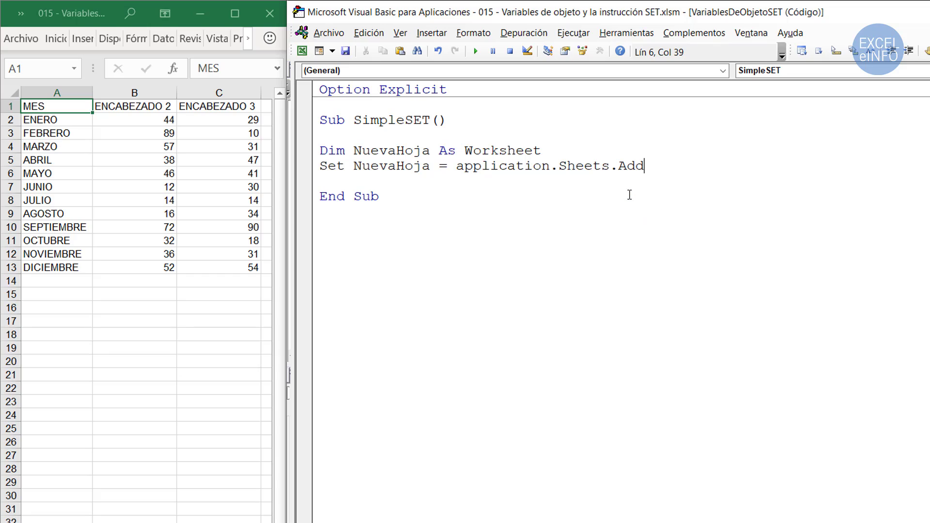
key("Return")
key("Return")
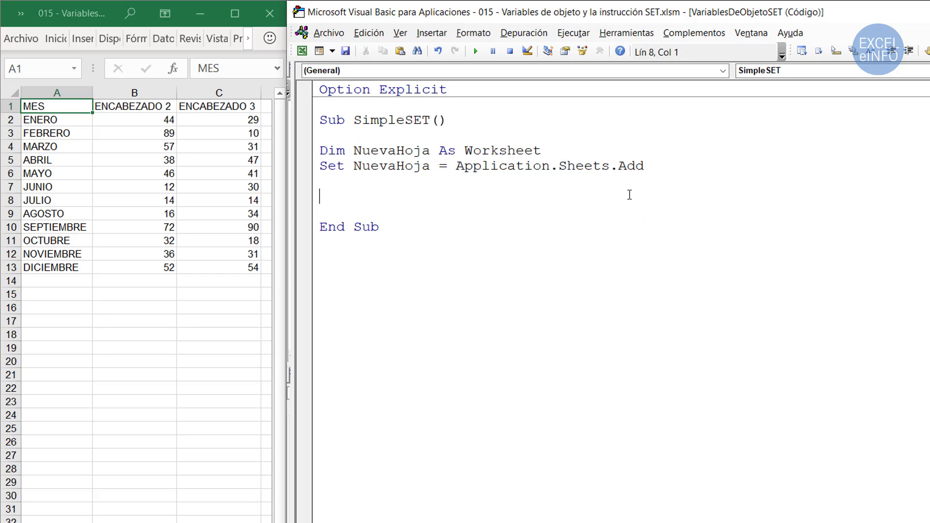
type("Nueva")
type("Hoja.")
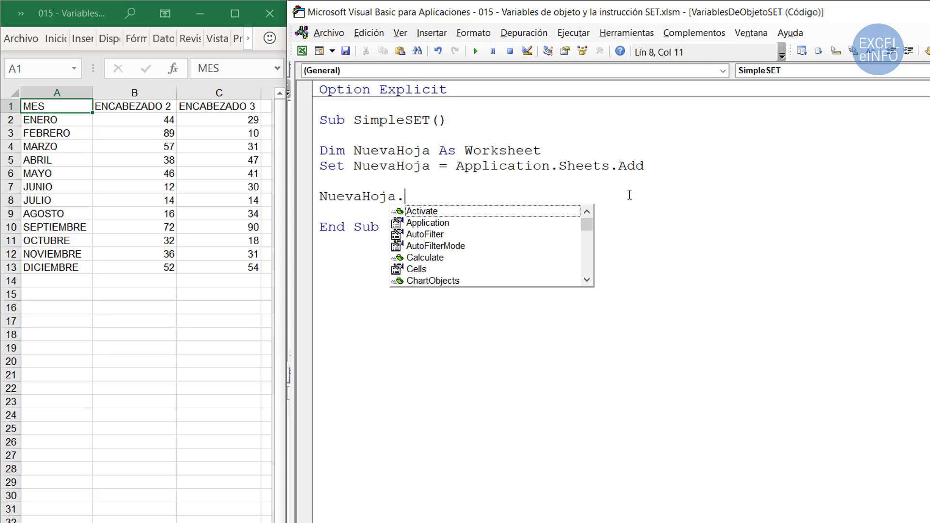
- Set NuevaHoja.Name = "HojaNueva" and run SimpleSET to add the HojaNueva sheet
type("name")
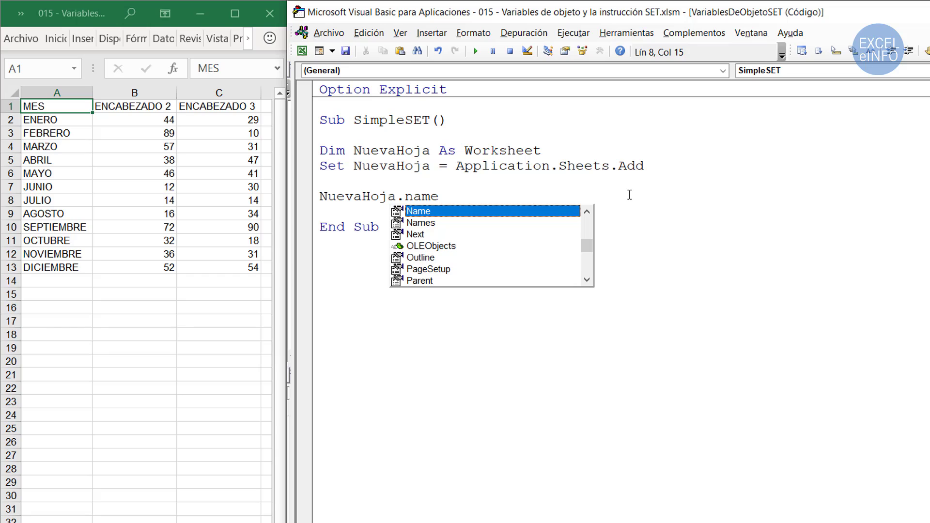
type(" = \"\"")
key("Left")
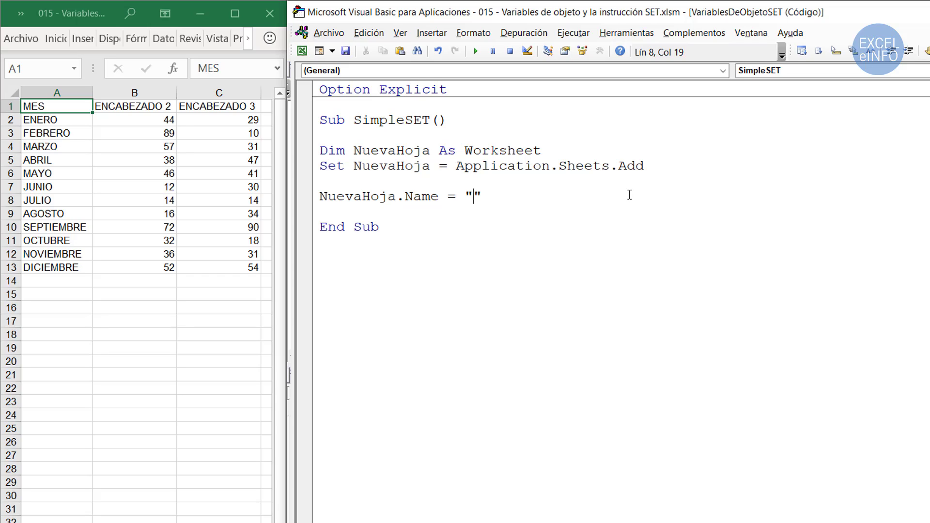
type("HojaNueva")
left_click(628, 166)
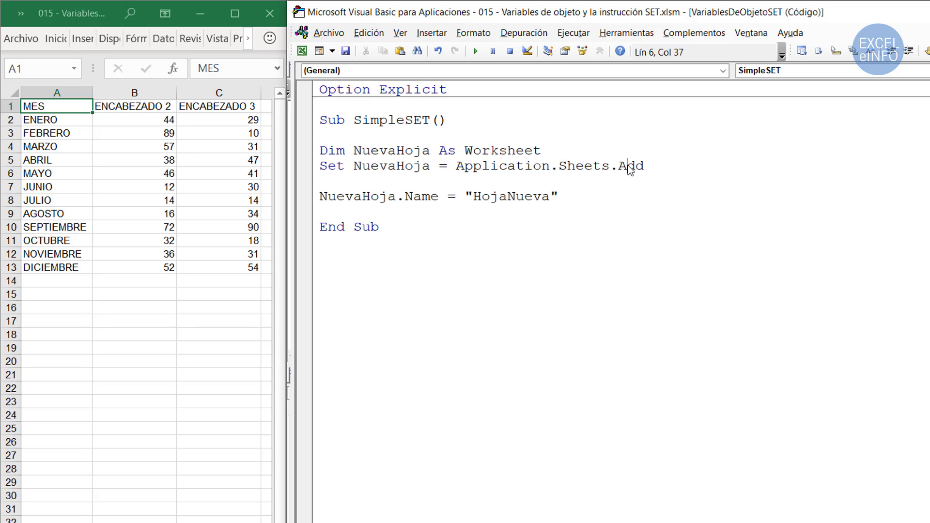
left_click(476, 51)
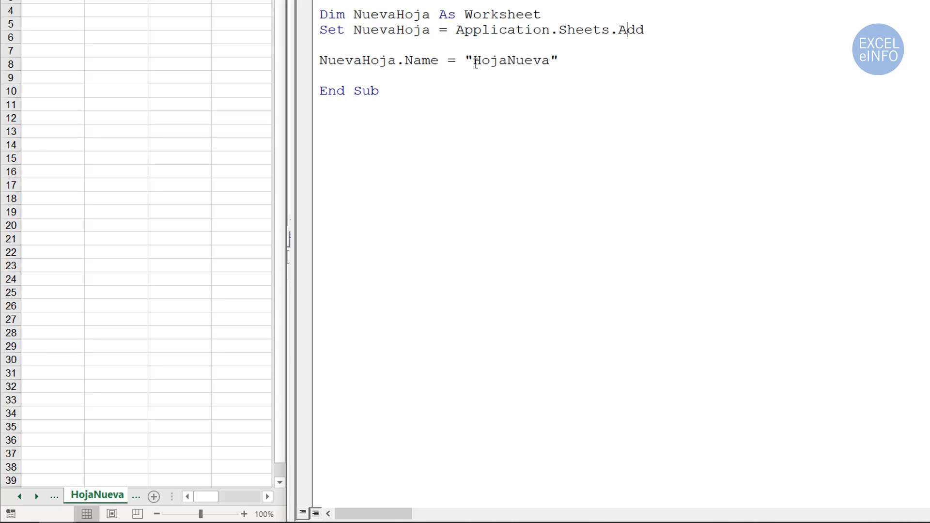
- Highlight the HojaNueva name, the NuevaHoja variable and Sheets.Add in the SimpleSET code
left_click_drag(474, 60, 548, 61)
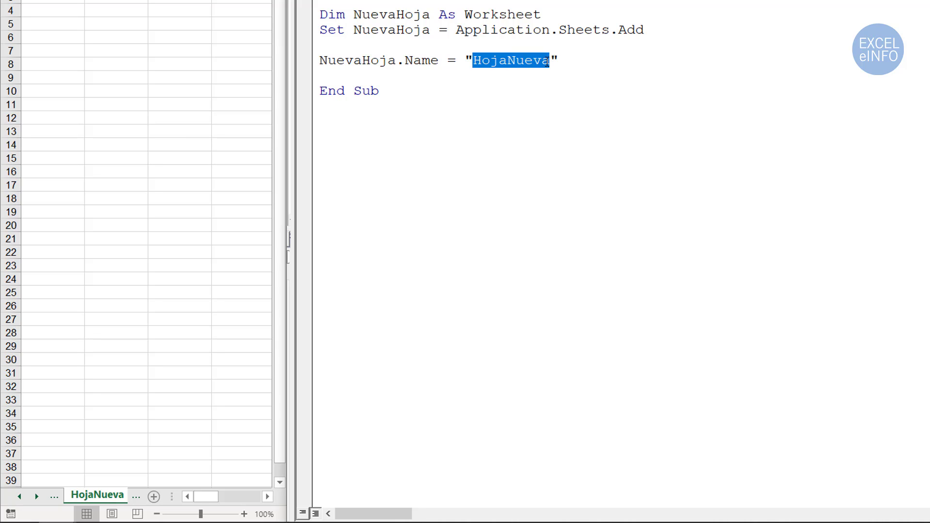
double_click(365, 60)
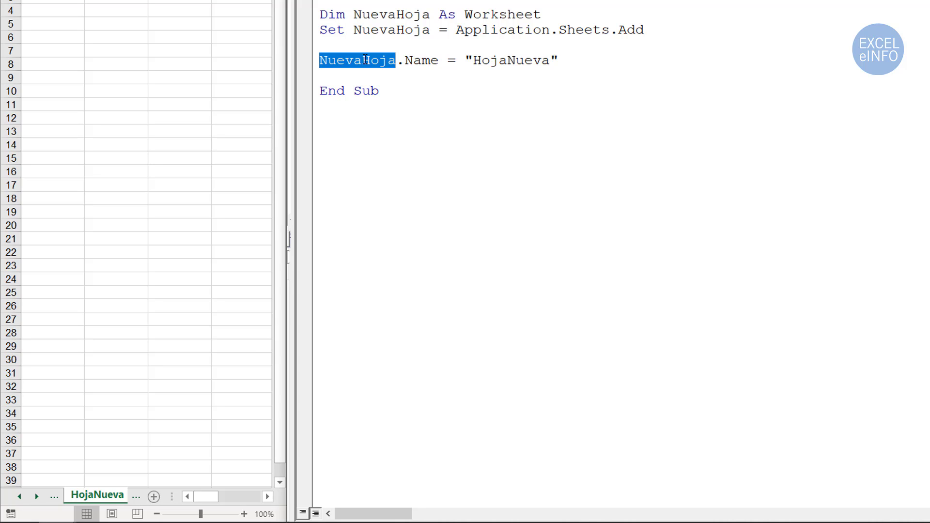
double_click(580, 30)
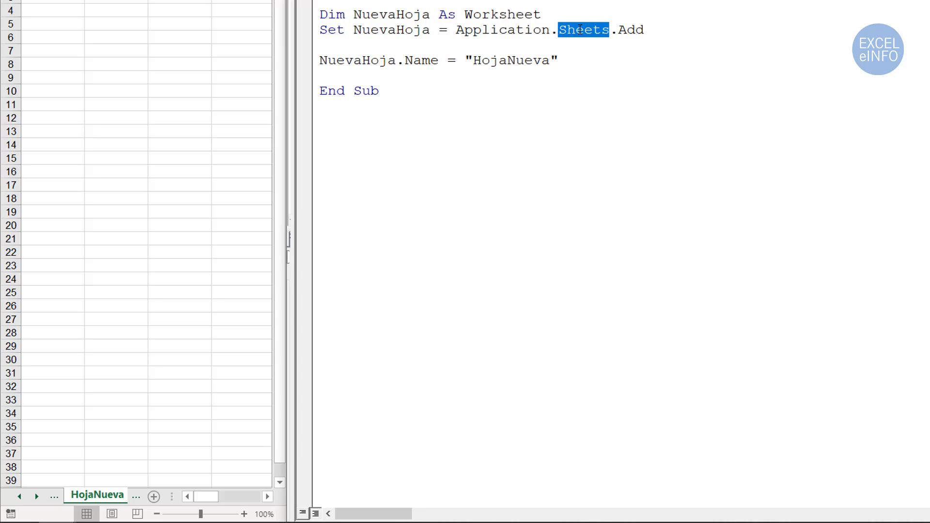
double_click(630, 30)
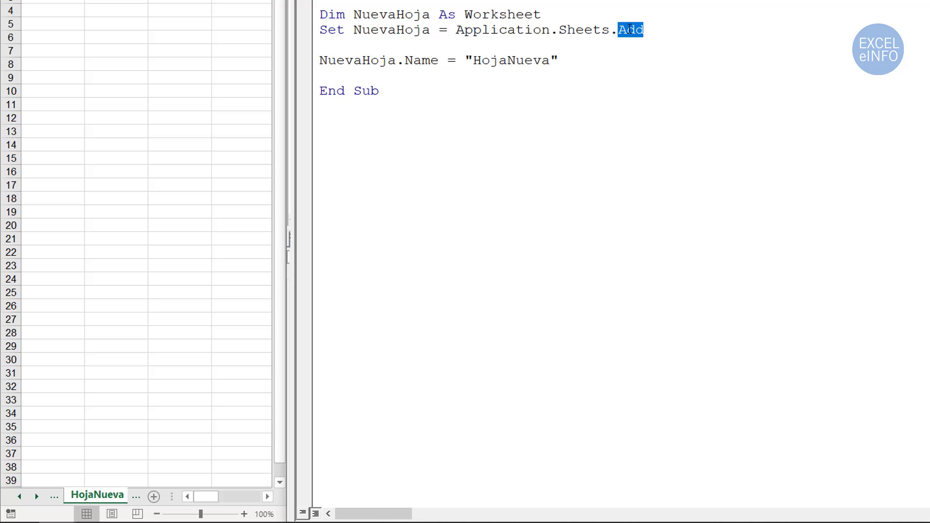
- Delete the HojaNueva sheet from the workbook, then point out the SimpleSET code
right_click(105, 496)
left_click(167, 324)
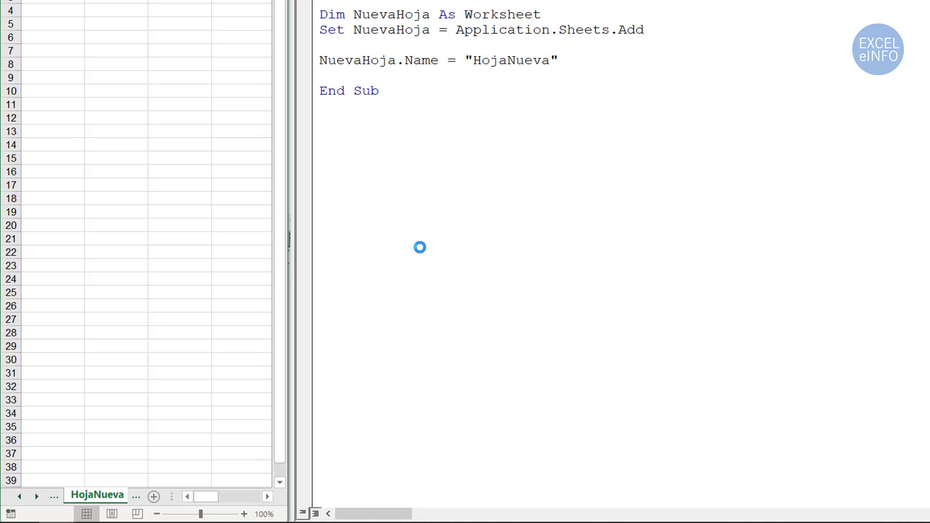
left_click(560, 245)
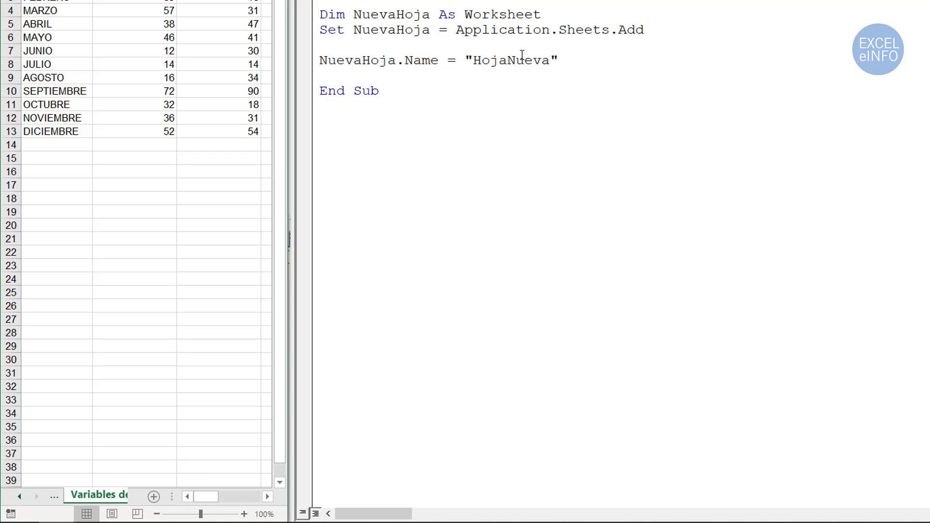
left_click_drag(629, 53, 356, 14)
left_click(415, 13)
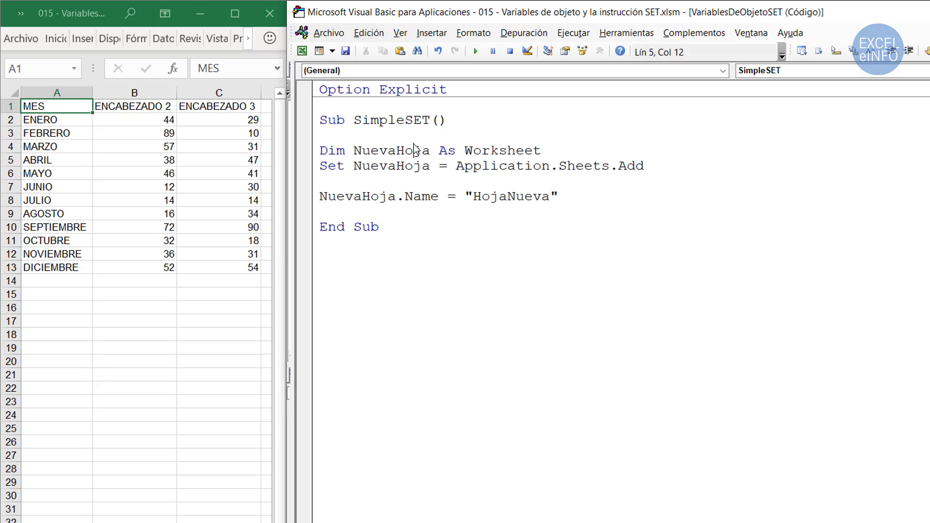
- Start a new Sub ColorearCelda below the SimpleSET code
key("ctrl+End")
key("Return")
key("Return")
type("Sub ")
type("Ceol")
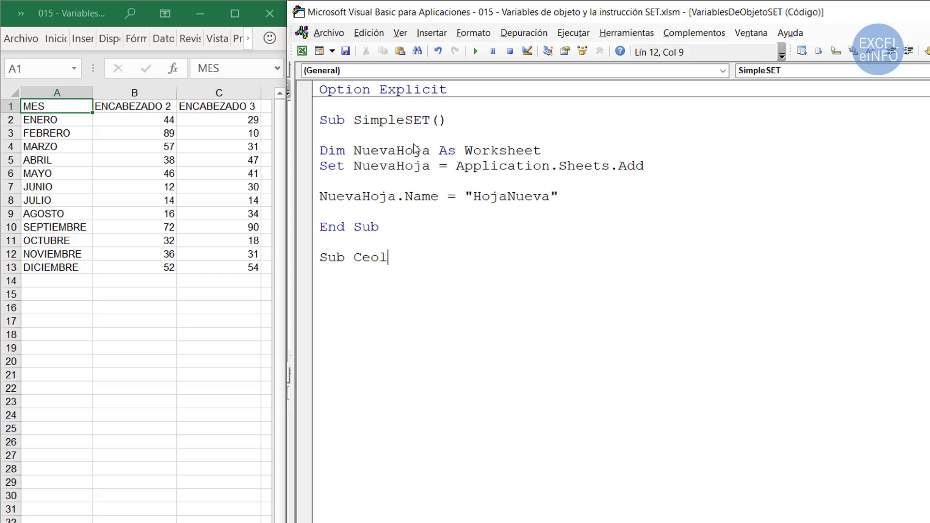
key("BackSpace")
key("BackSpace")
key("BackSpace")
type("olorear")
type("C")
key("BackSpace")
type("CELD")
key("BackSpace")
key("BackSpace")
key("BackSpace")
type("elda")
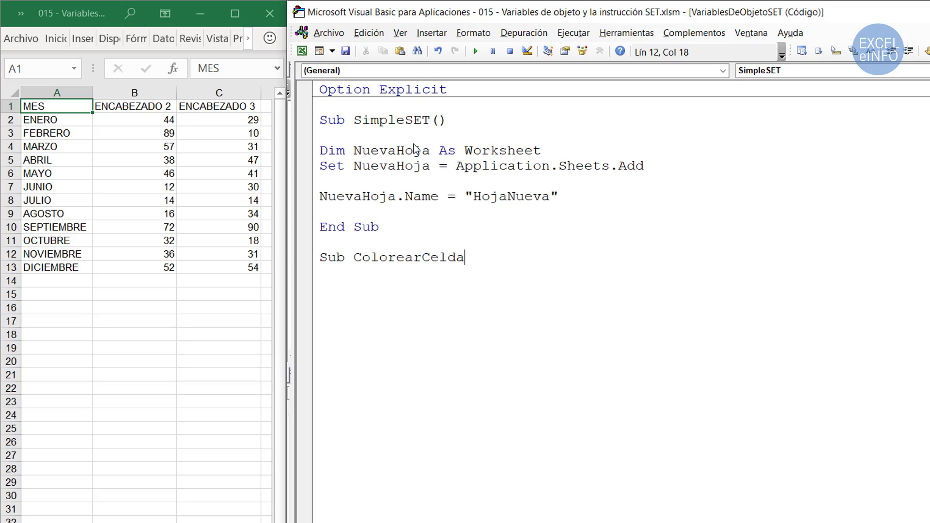
key("Return")
key("Return")
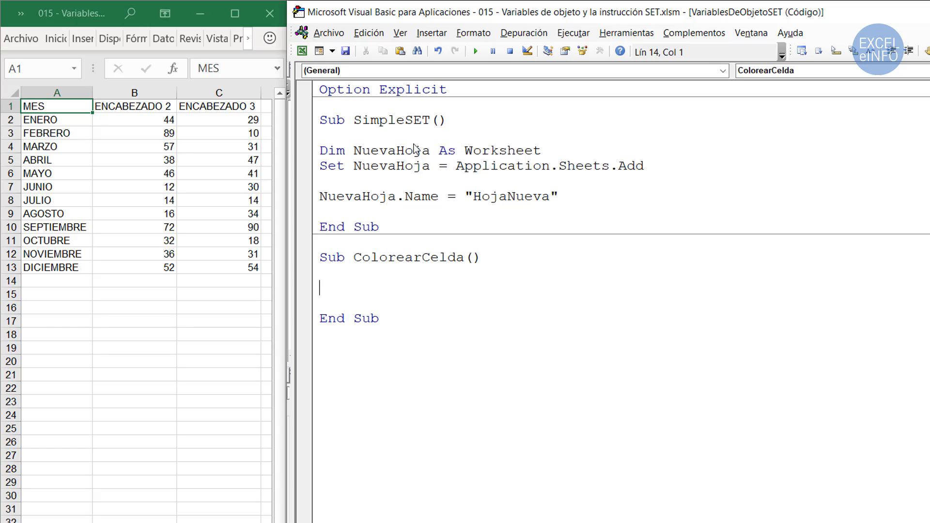
- Declare Dim RangoBuscar As Range inside ColorearCelda
type("D")
key("BackSpace")
type("Dim")
type(" Rang")
key("BackSpace")
type("n")
type("goBusc")
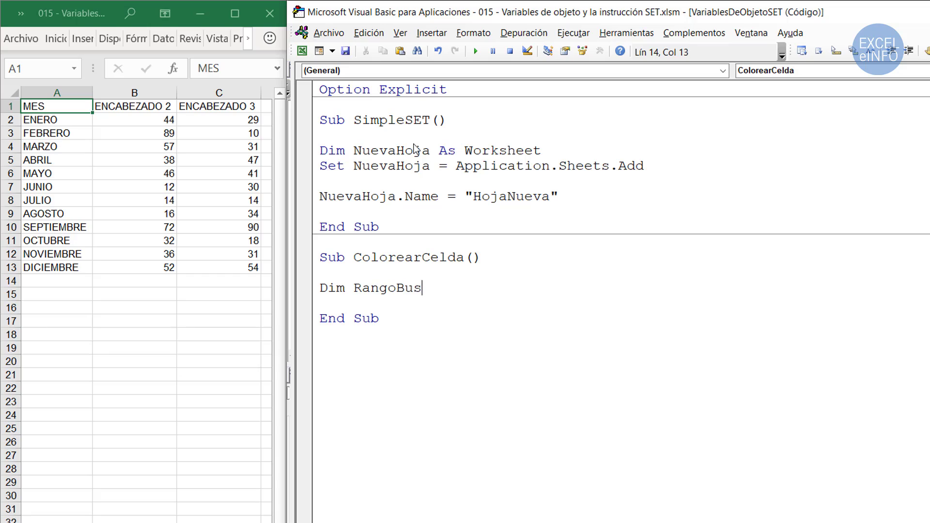
type("a")
key("BackSpace")
type("car")
type(" as ra")
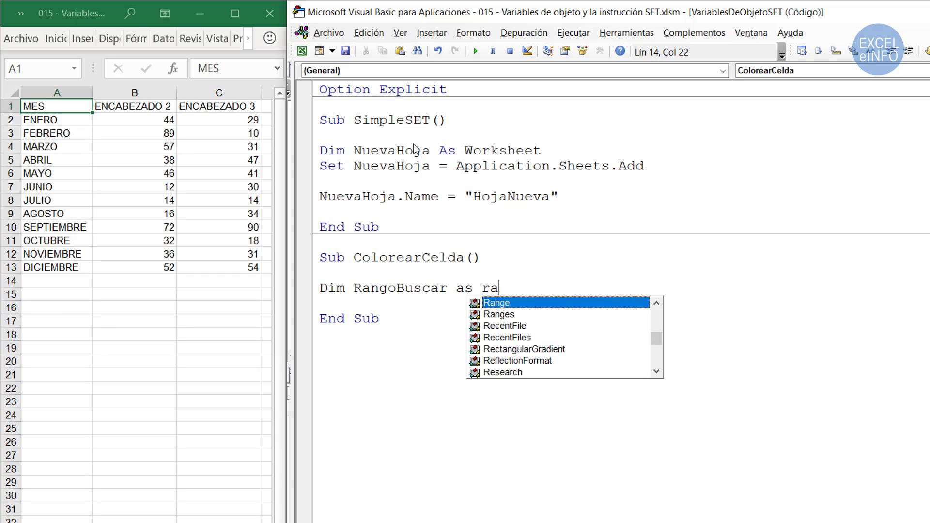
type("n")
key("Return")
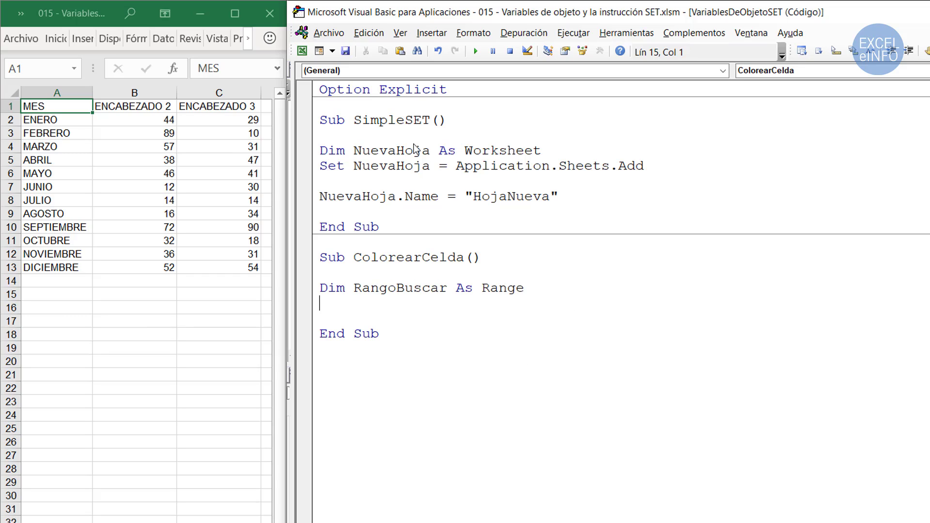
- Declare Dim RangoEncontrado As String and leave a blank line below the declarations
type("Dim ")
type("Ra")
type("ngoEncontra")
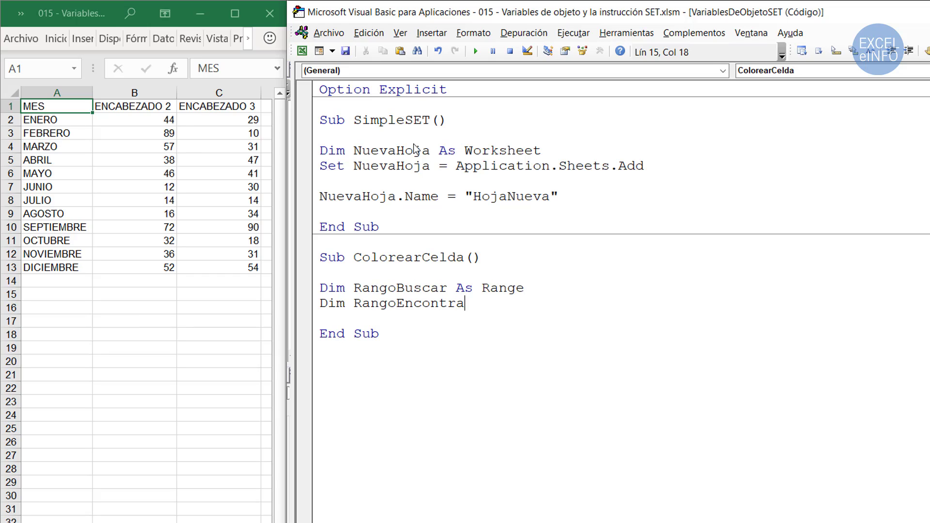
type("do as str")
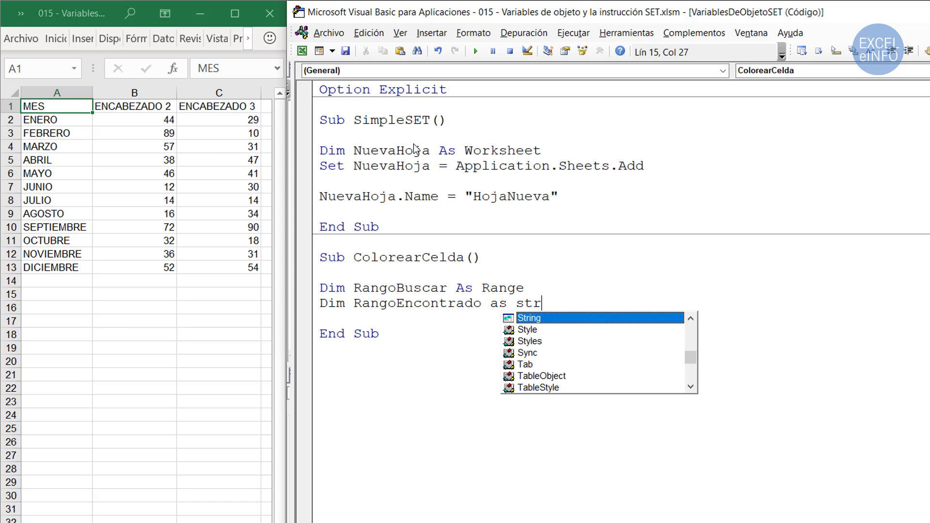
key("Tab")
key("Return")
key("Return")
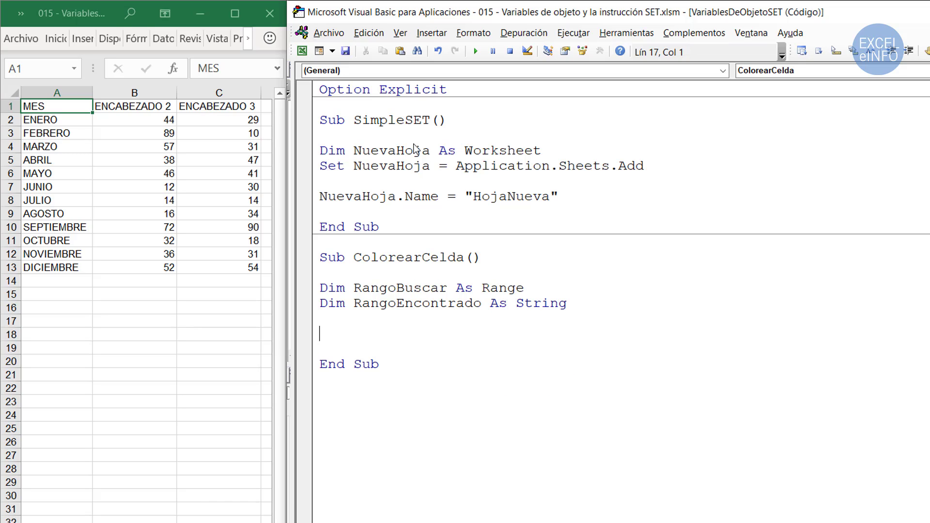
key("Up")
key("Up")
key("Right")
key("Right")
key("Right")
key("Right")
key("Left")
key("End")
key("Down")
key("Down")
- Add the line Set RangoBuscar = Range("A1:A13")
type("Set")
type(" Rang")
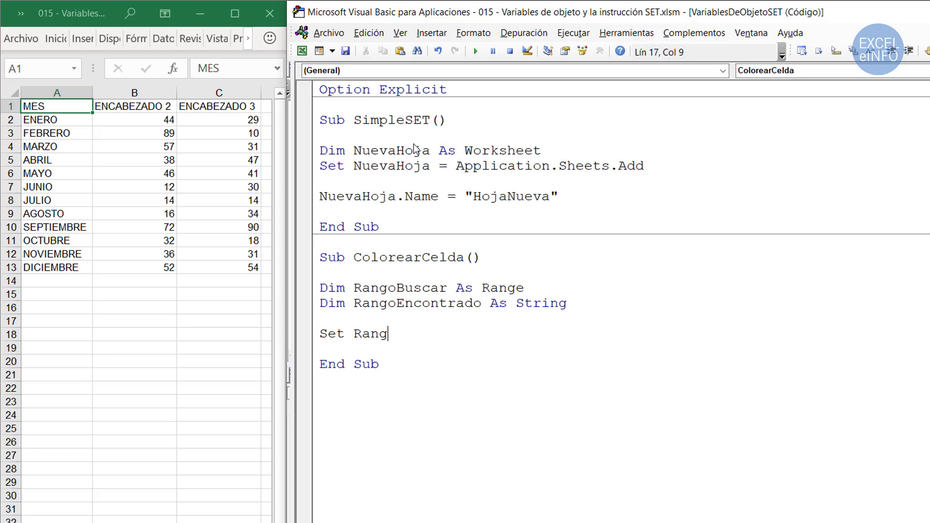
type("oBuscar")
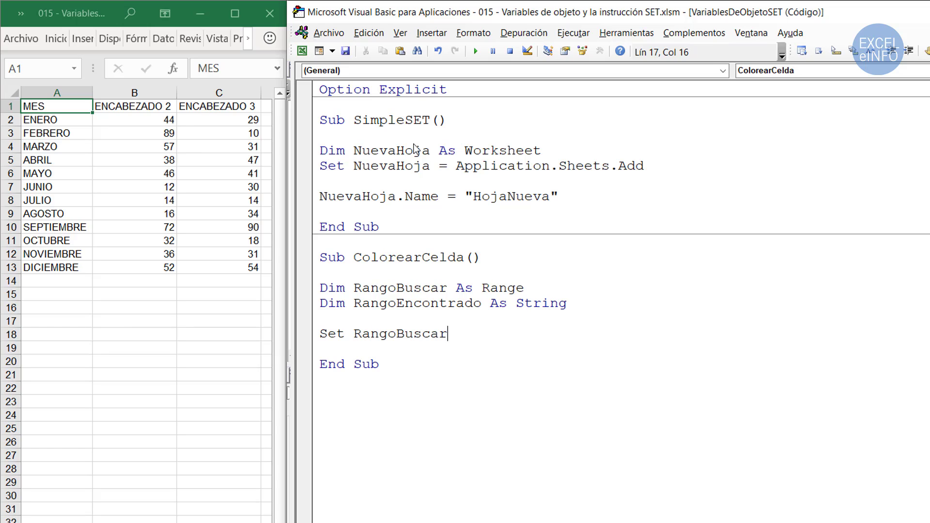
type(" = ")
type("Ran")
type("ge(!")
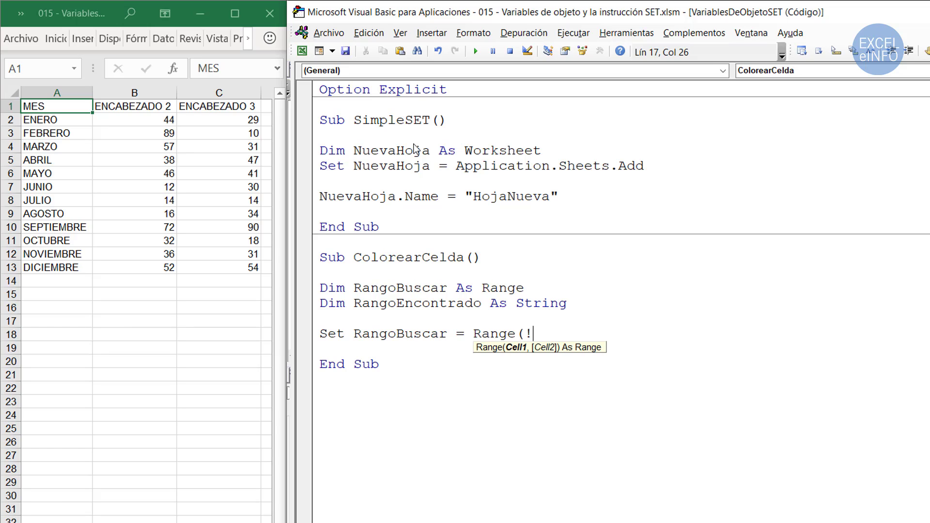
key("BackSpace")
type("\"")
type("A1")
type(":")
type("A13\")")
key("Return")
key("Return")
- Begin the line RangoEncontrado = RangoBuscar. to bring up its members
key("Up")
type("Ra")
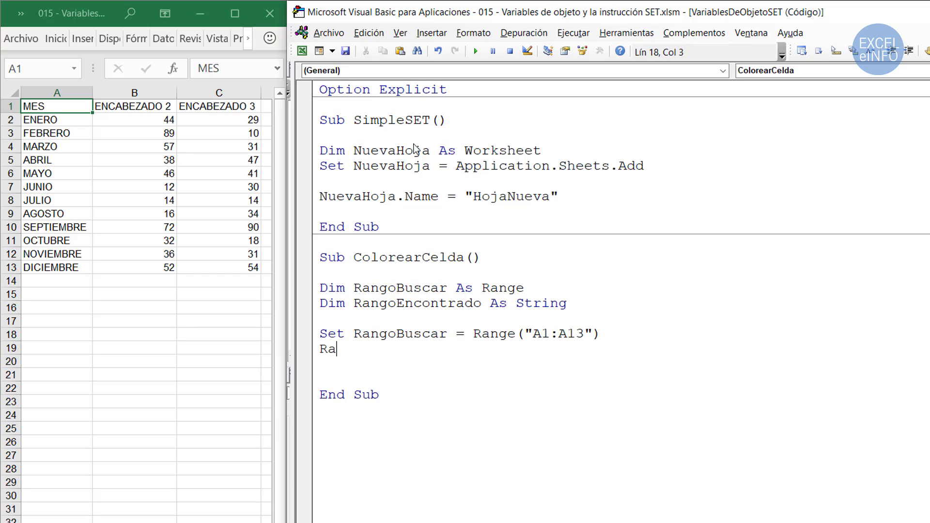
type("ngoEncontr")
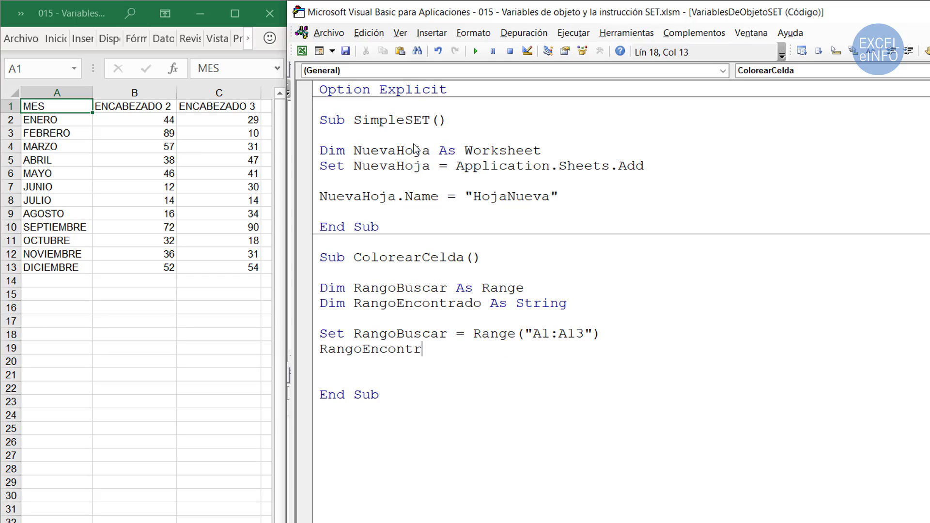
type("ado = ")
type("Ra")
type("ngoBusar")
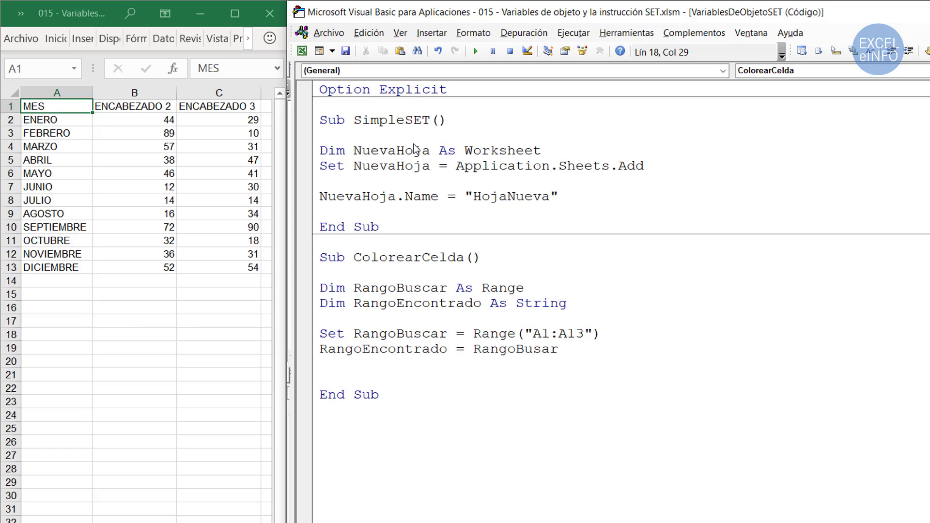
key("BackSpace")
key("BackSpace")
type("car")
type(".")
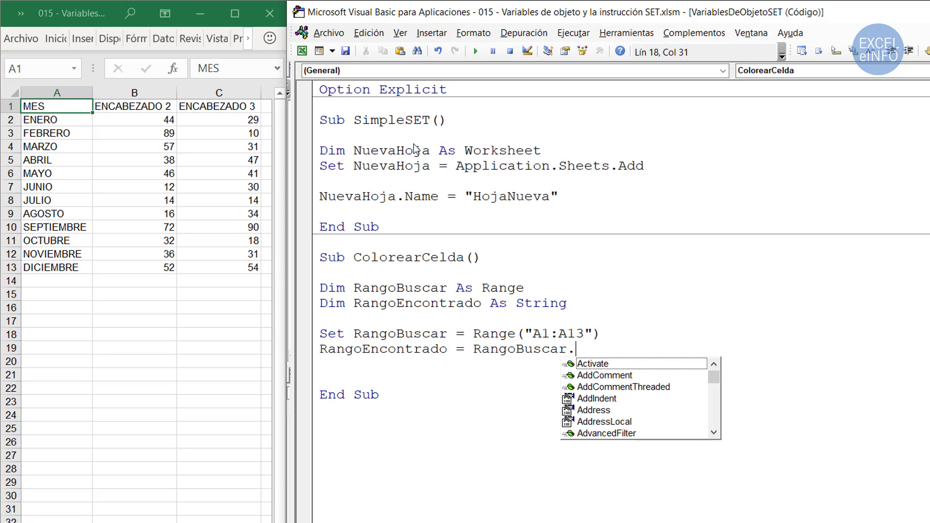
- Append Find(What:="MARZO" to the RangoBuscar. line
type("Fin")
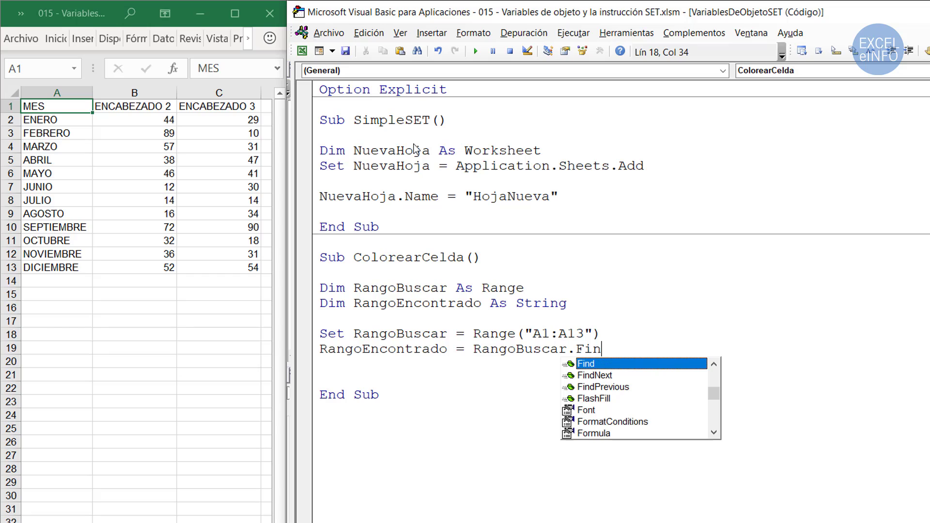
type("d")
type("(")
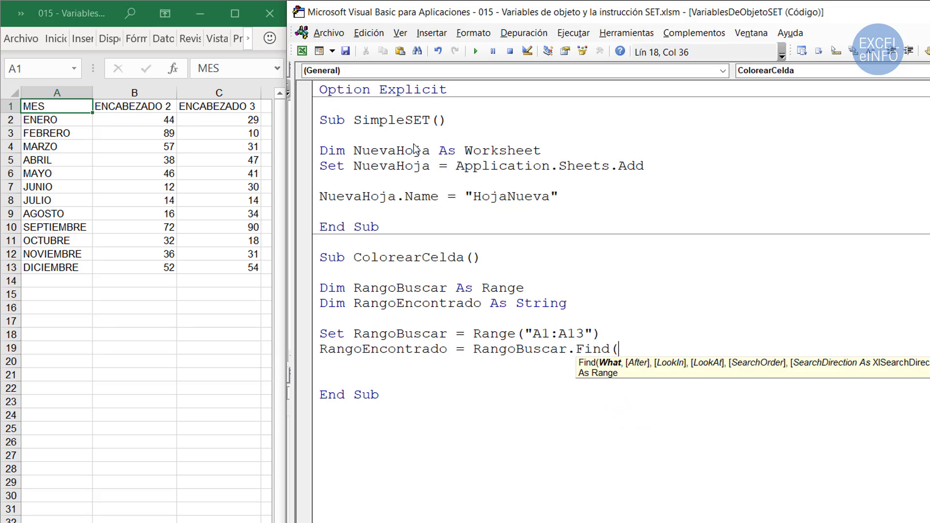
type("Whta")
key("BackSpace")
key("BackSpace")
type("ats")
key("BackSpace")
type(":=")
type("\"")
type("MARZO")
key("BackSpace")
key("BackSpace")
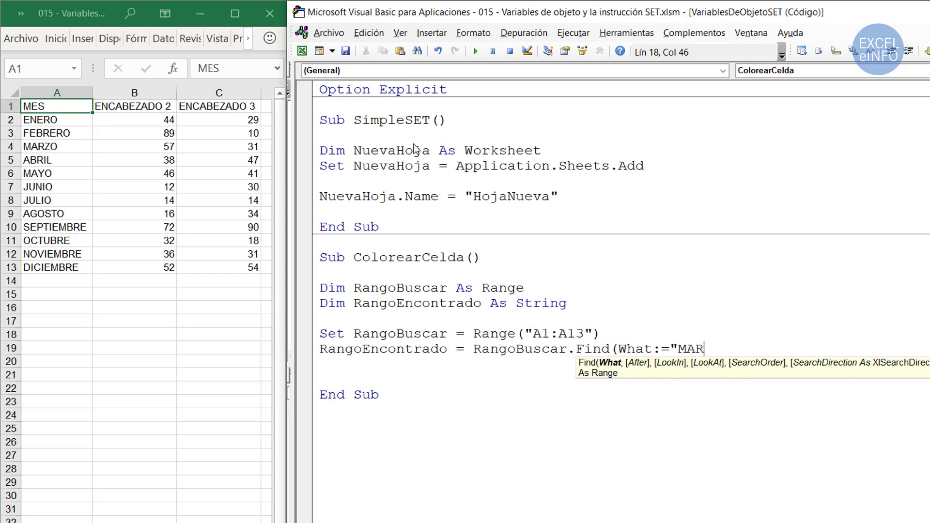
- Add the arguments LookAt:=xlPart and MatchCase:=False, closing the call and starting .ad
type("ZO\"")
type(",")
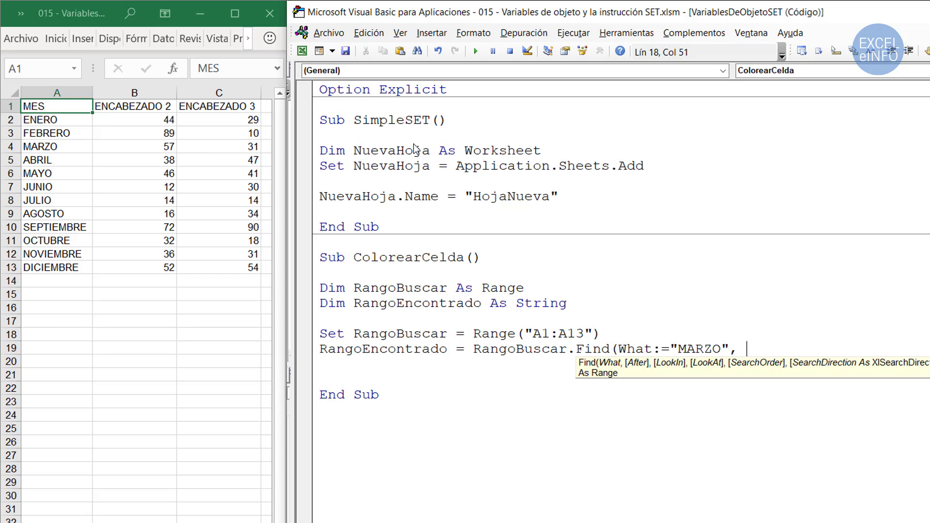
type(" loo")
key("BackSpace")
key("BackSpace")
type("l")
key("BackSpace")
key("BackSpace")
type("LookAt")
type(":=")
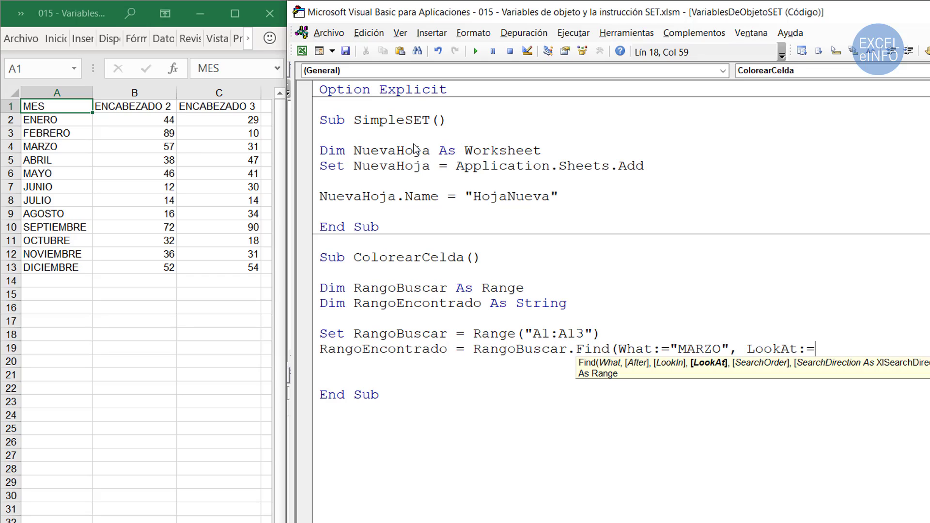
type("xl")
type("P")
type("art")
type(",")
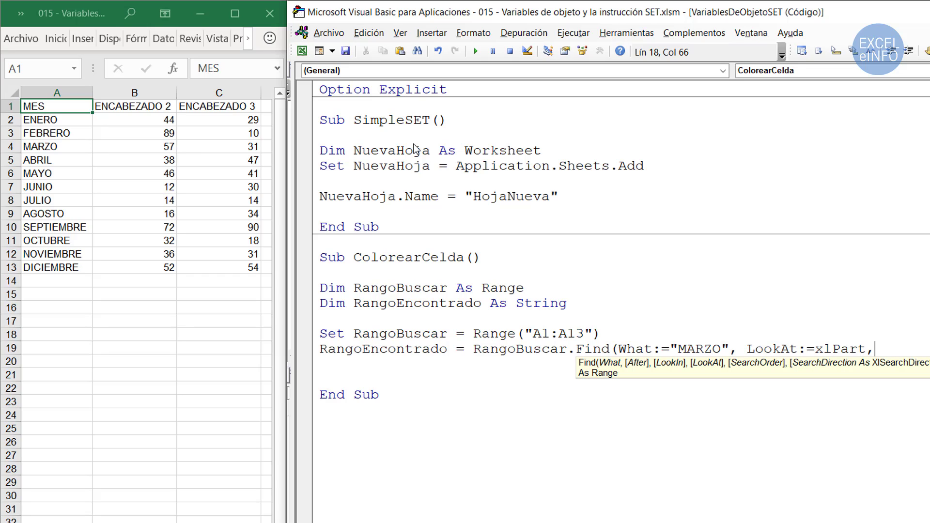
type("Ma")
type("tchCa")
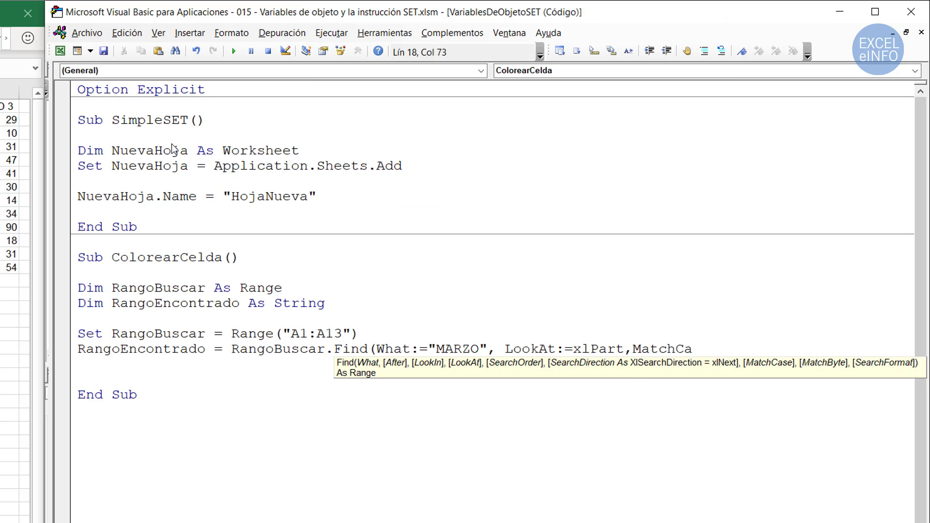
type("se")
type(":")
type("=")
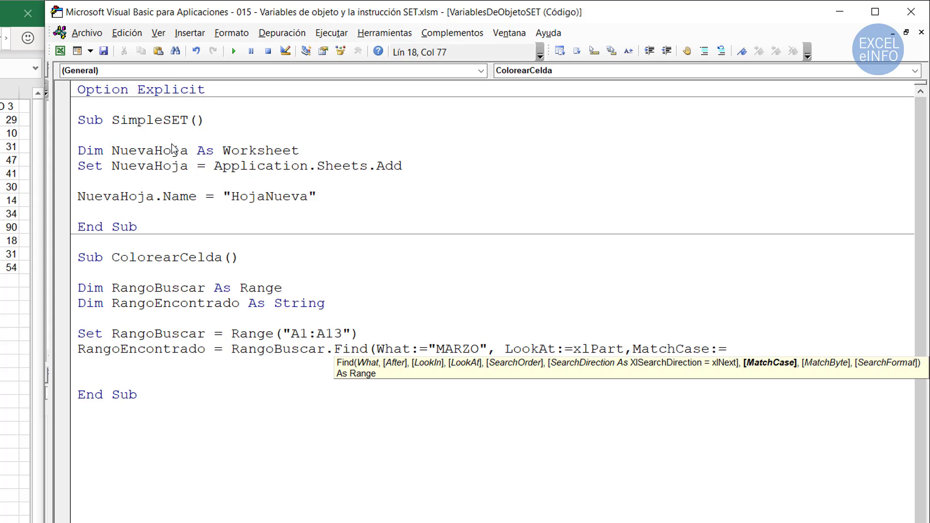
type("Fal")
type("se")
type(")")
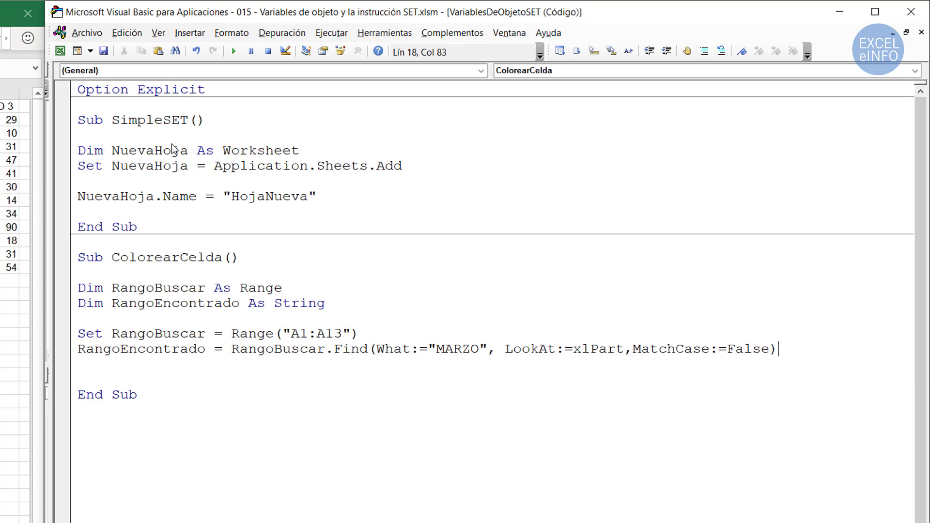
type(".")
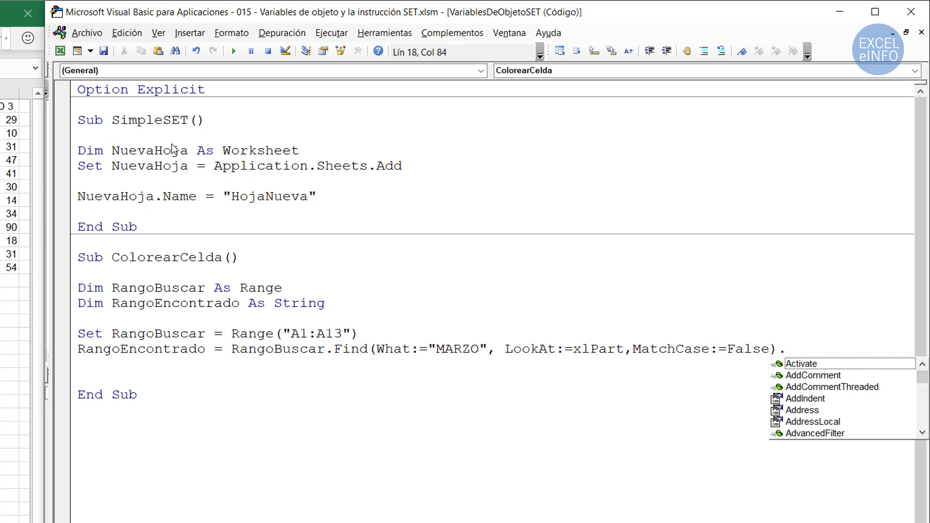
type("ad")
- Complete .ad into the Address property and highlight RangoEncontrado and Address
key("Down")
key("Down")
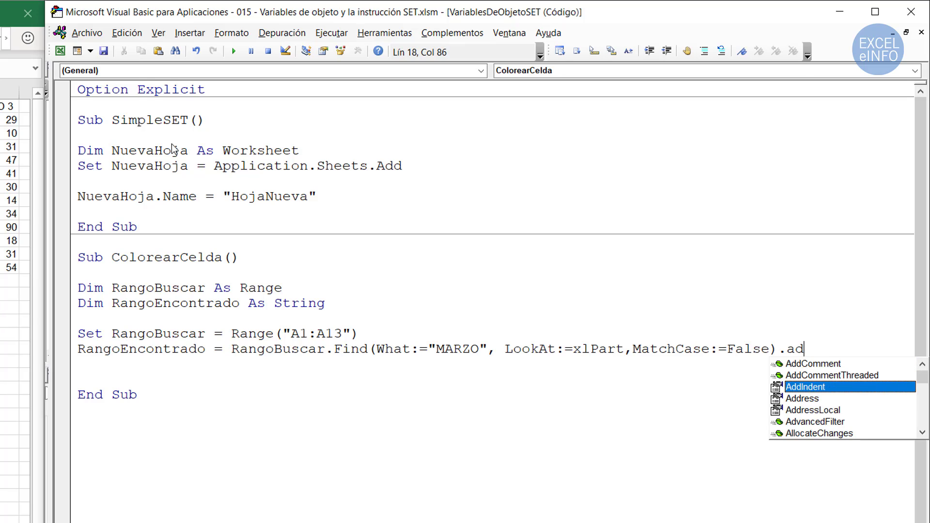
key("Down")
key("Tab")
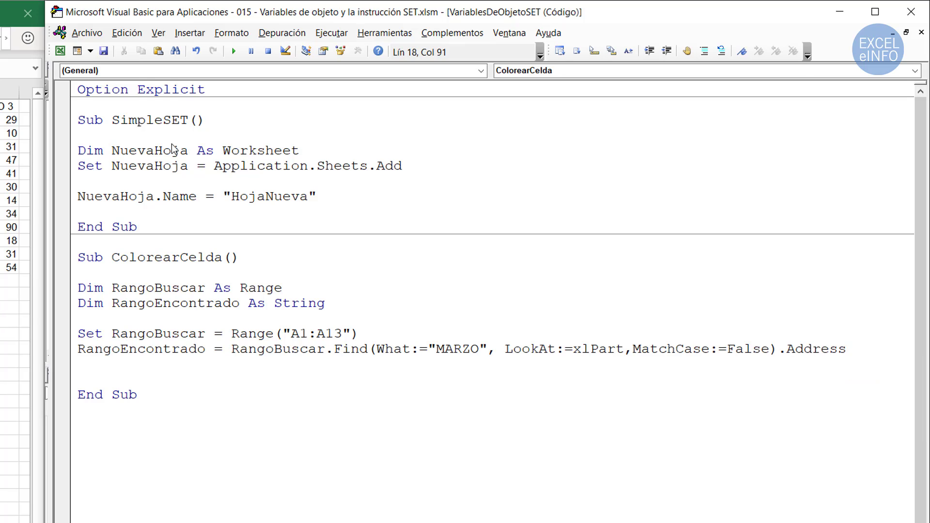
double_click(805, 349)
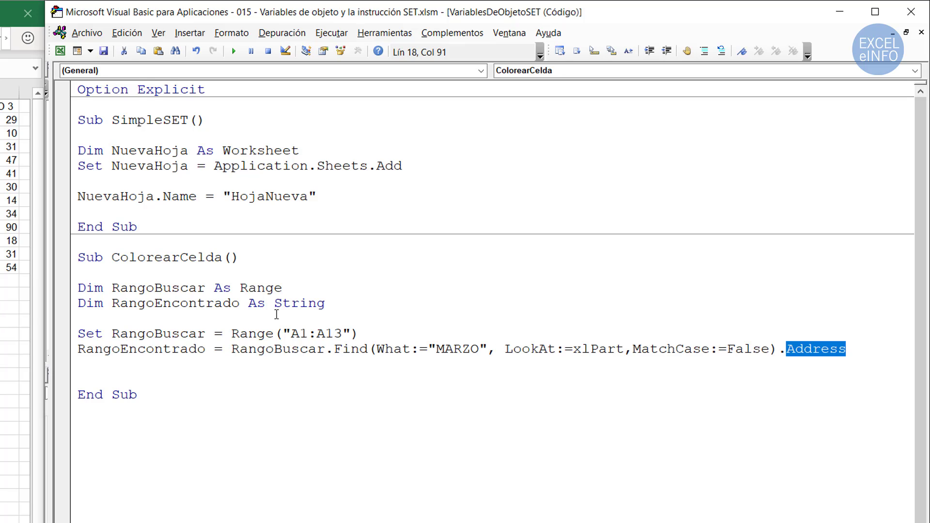
left_click_drag(78, 349, 206, 350)
double_click(861, 347)
- Point out the What:="MARZO", Find and xlPart parts, then insert a line below the Find line
left_click_drag(374, 350, 490, 351)
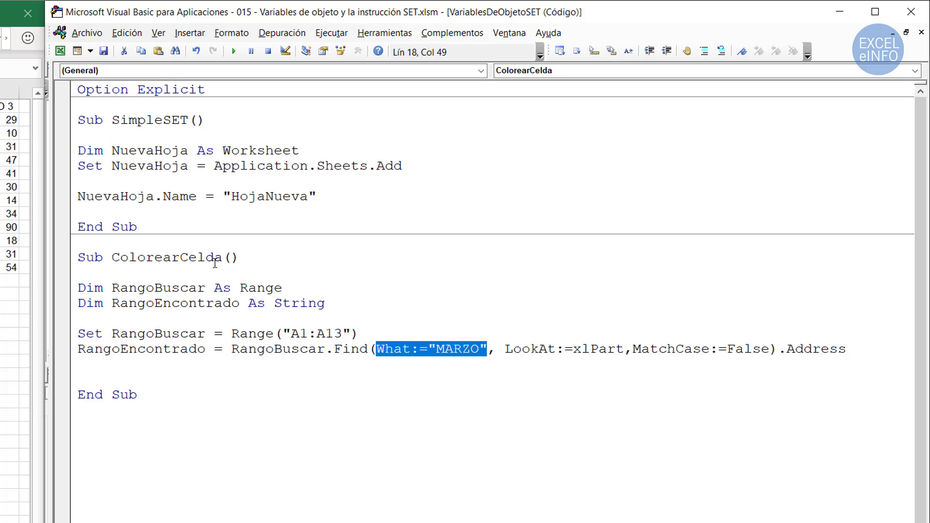
left_click_drag(333, 349, 479, 348)
left_click_drag(572, 349, 769, 350)
double_click(812, 350)
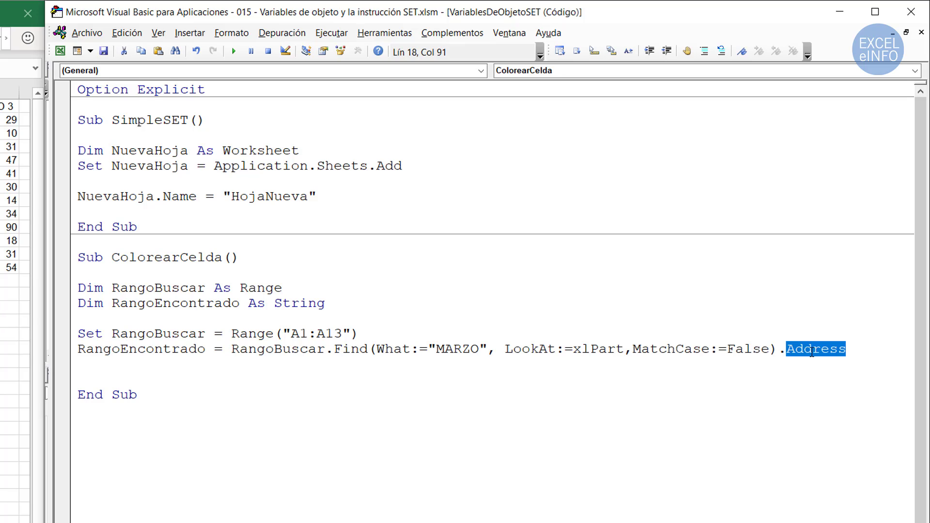
left_click(812, 351)
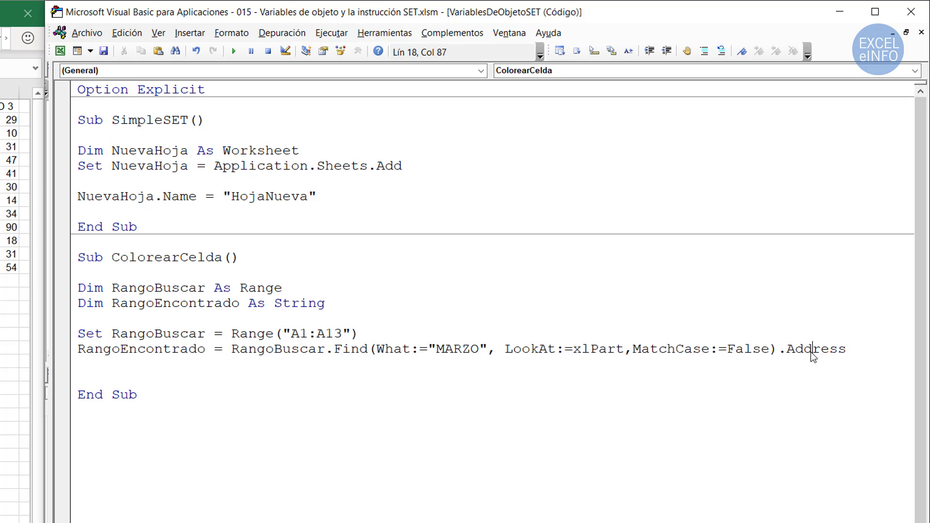
left_click(196, 361)
key("Return")
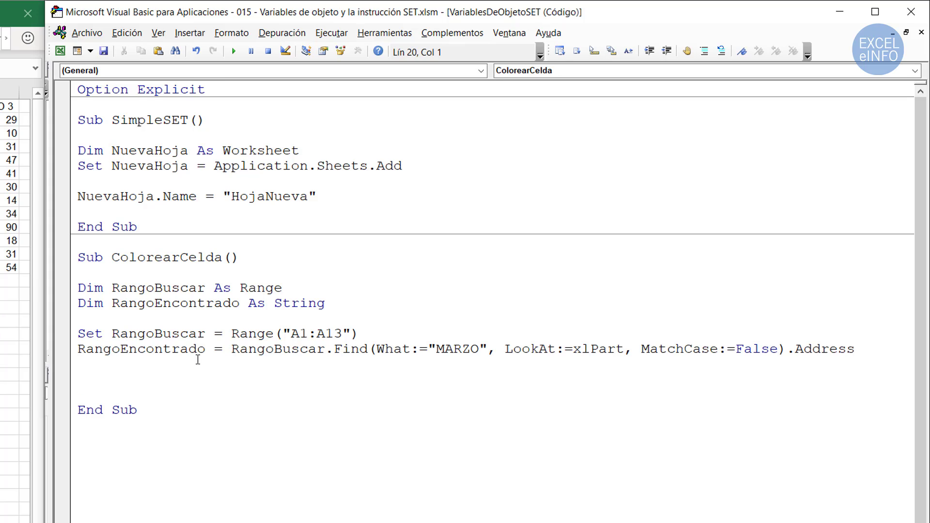
- Write Sheets("Variables de objeto").Range(RangoEncontrado).Interior.Color = VBA.vbRed in ColorearCelda
type("SH")
key("BackSpace")
type("heet")
type("(")
key("BackSpace")
type("s")
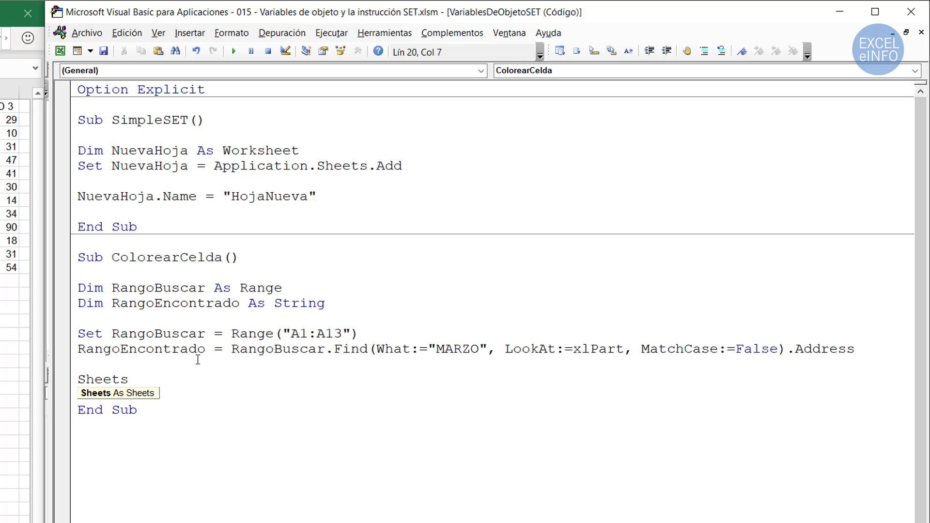
type("(\"")
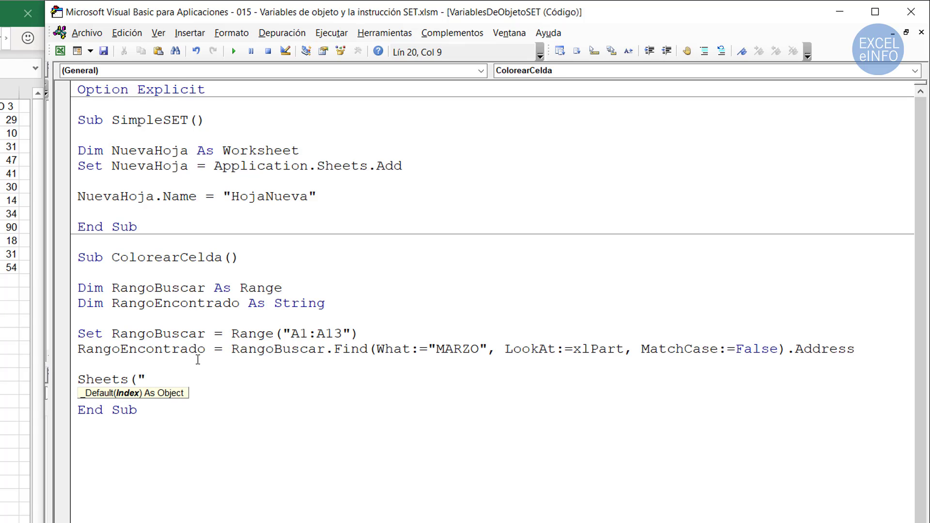
type("Va")
type("riables")
type(" de obje")
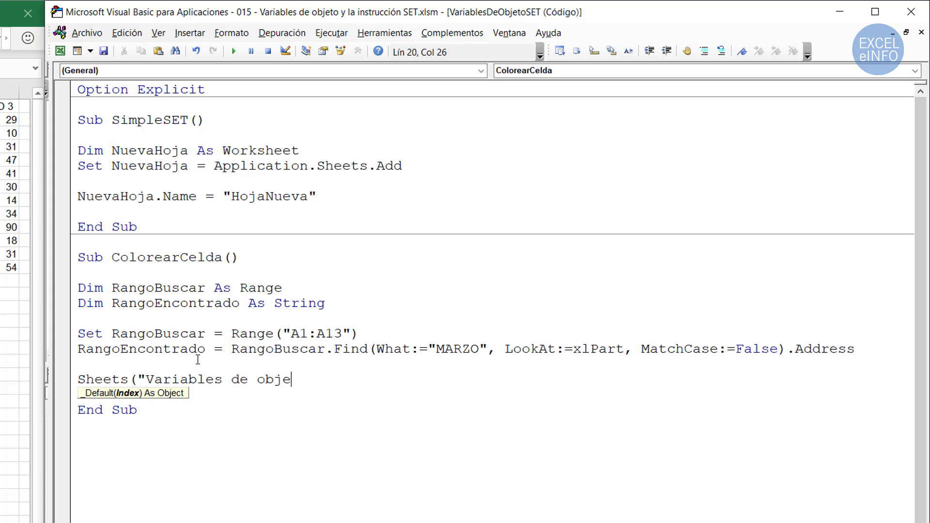
type("to")
type("\"")
type(")")
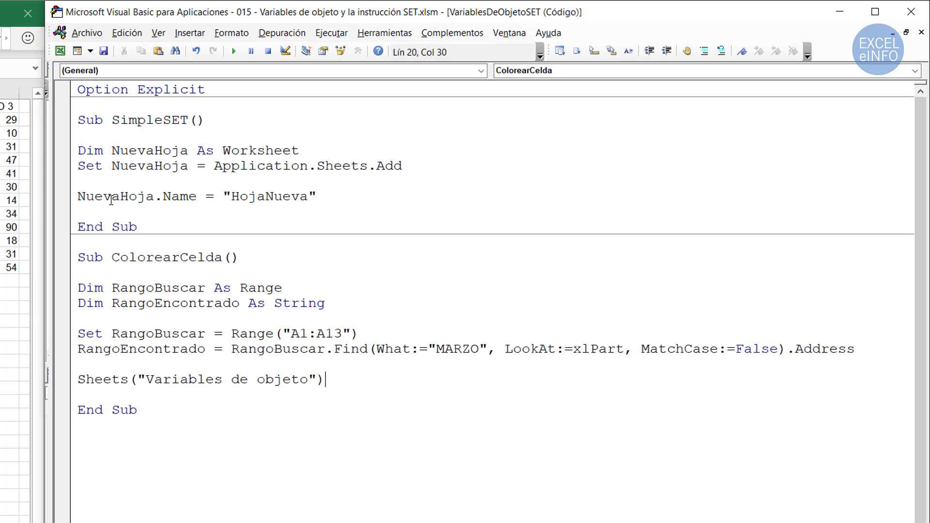
type(".Ra")
type("nge(\"")
key("BackSpace")
type("Ra")
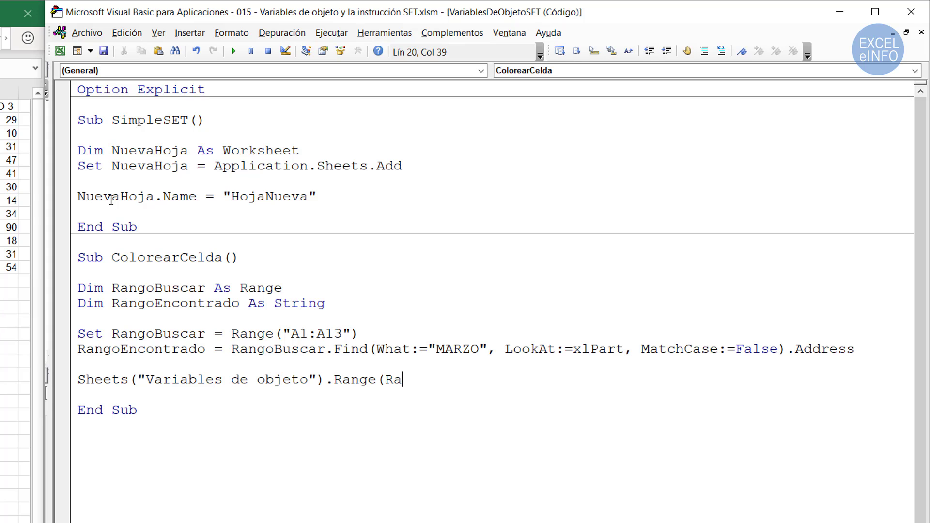
type("ngoEncontrad")
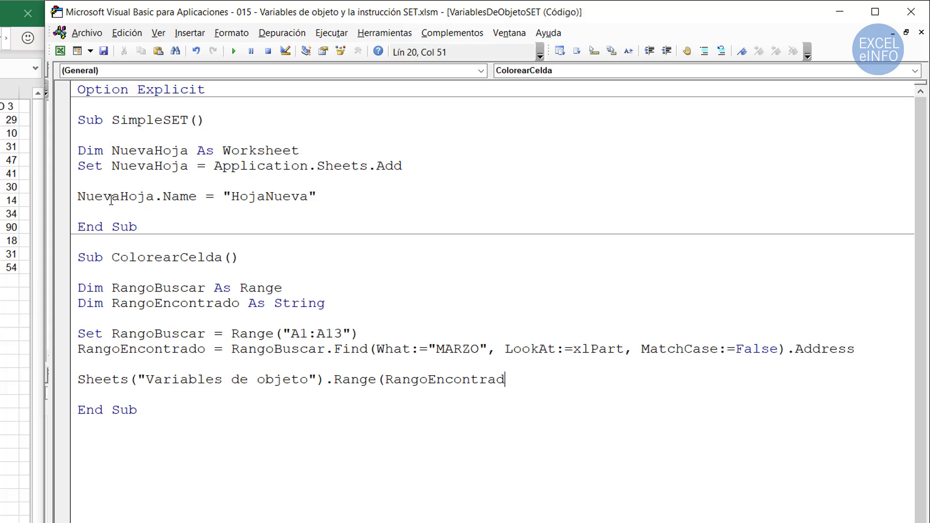
type("o)")
type(".")
type("In")
type("terior.C")
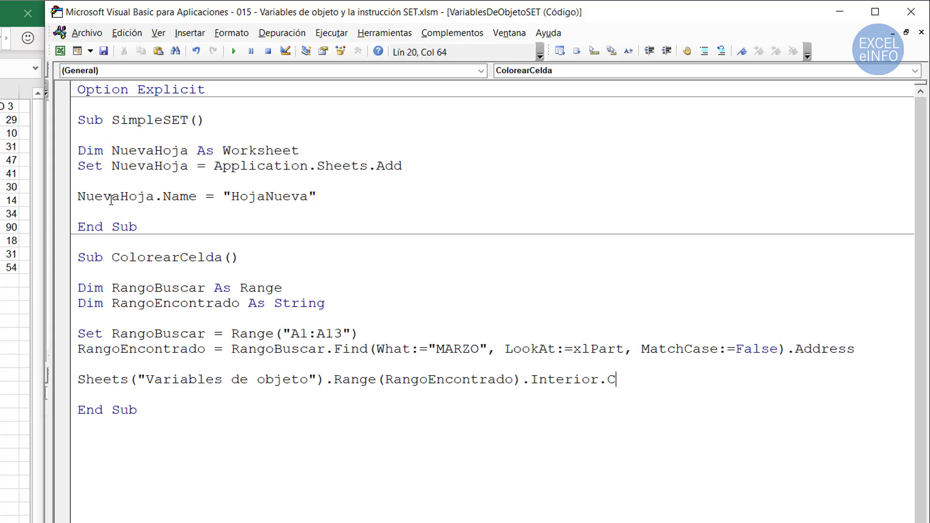
type("olor")
type(" = ")
type("VBA.")
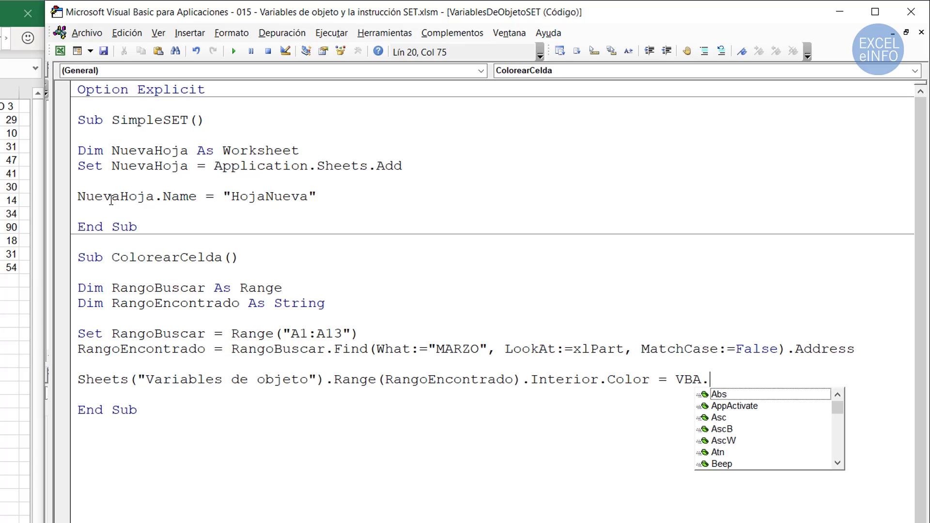
type("vbred")
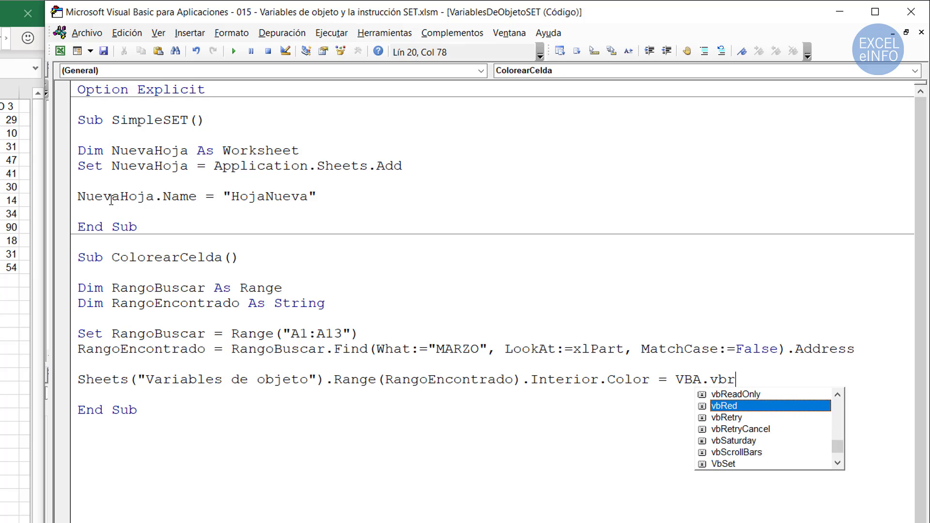
left_click_drag(376, 349, 491, 351)
left_click(508, 320)
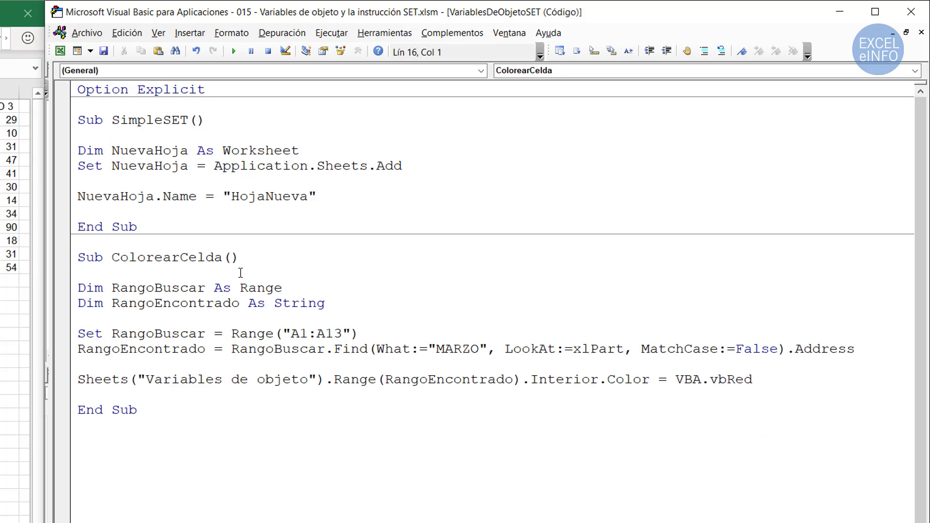
left_click_drag(100, 276, 172, 364)
left_click(209, 361)
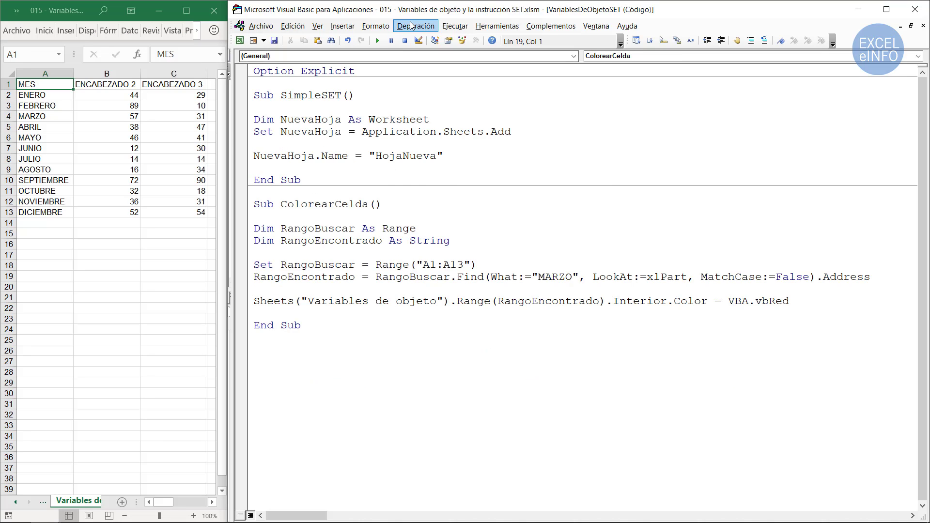
- Step into ColorearCelda with Depuración and run up to the RangoBuscar assignment
left_click(411, 26)
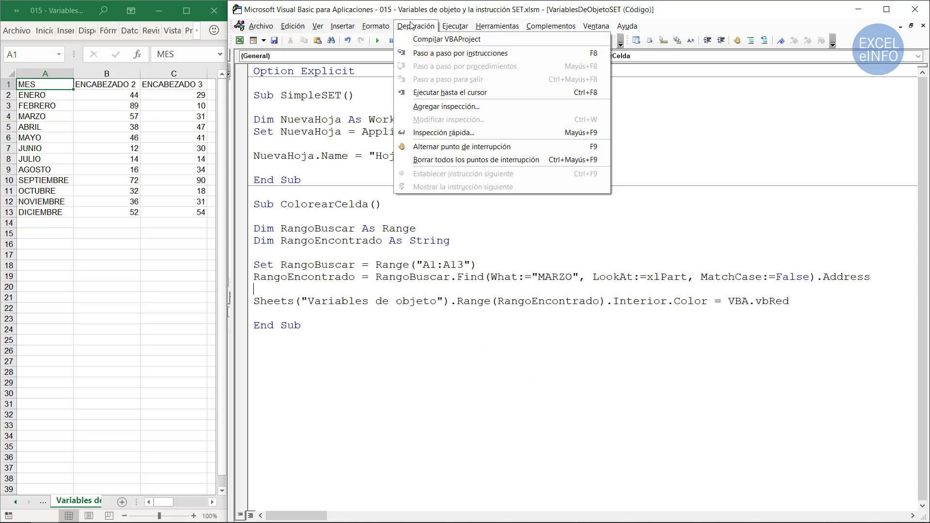
left_click(438, 54)
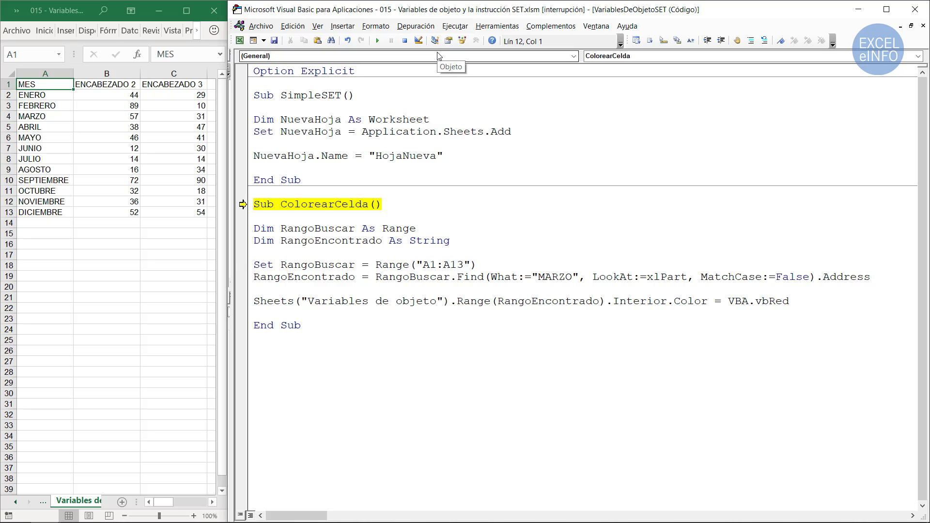
key("F8")
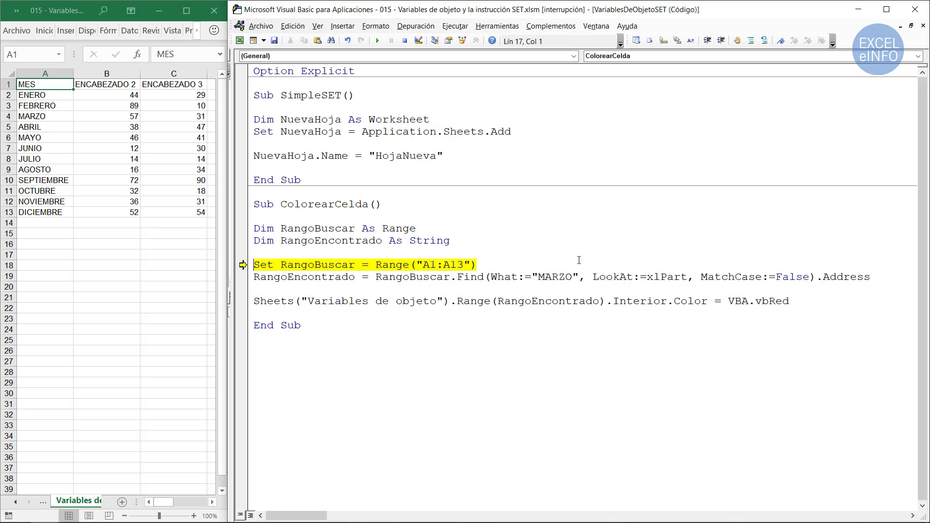
key("F8")
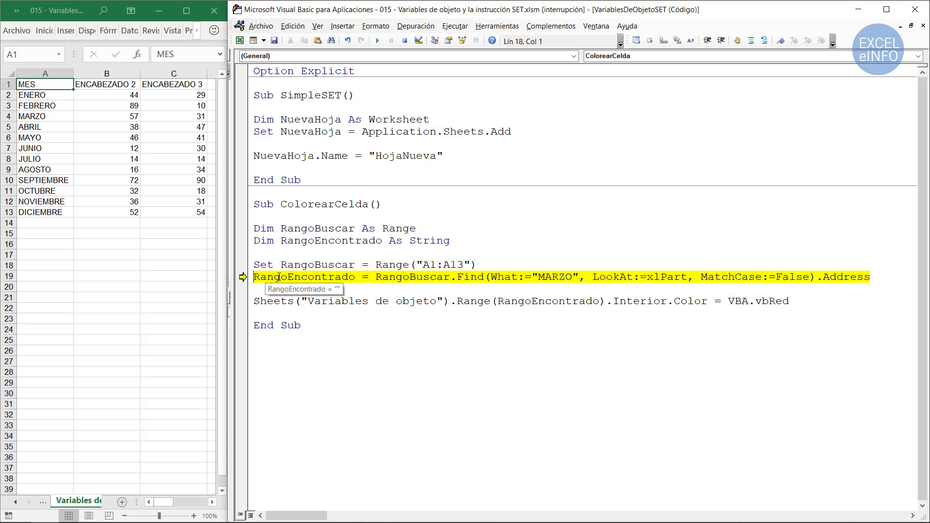
- Step through the Find and colouring lines to End Sub, turning A4 (MARZO) red
double_click(851, 280)
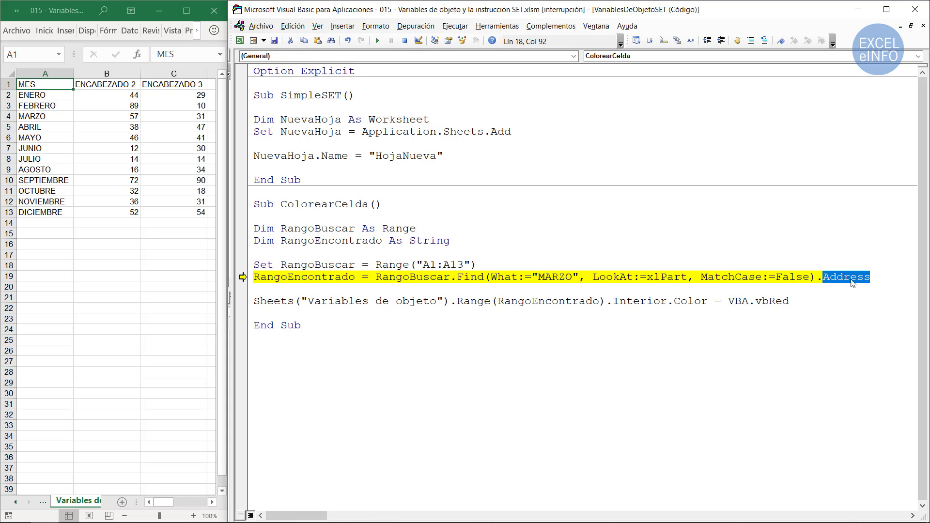
left_click_drag(490, 277, 580, 278)
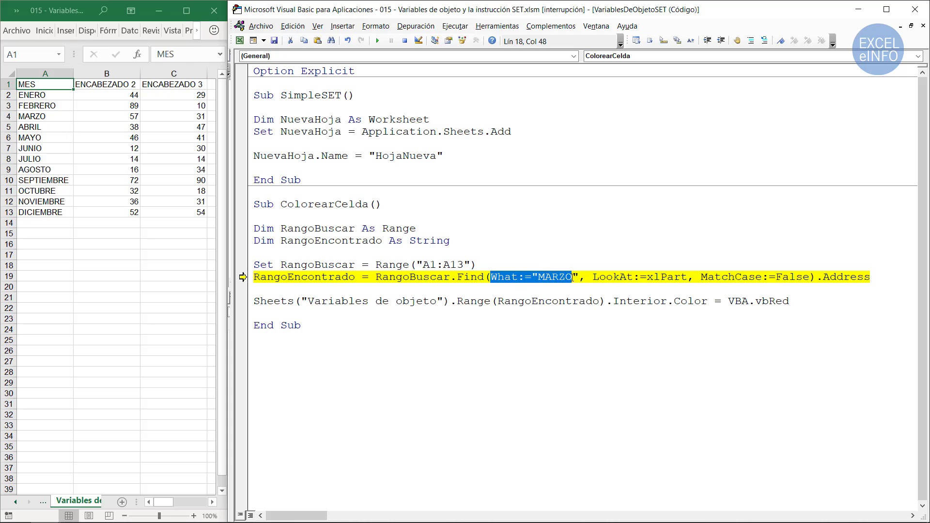
left_click(580, 277)
key("F8")
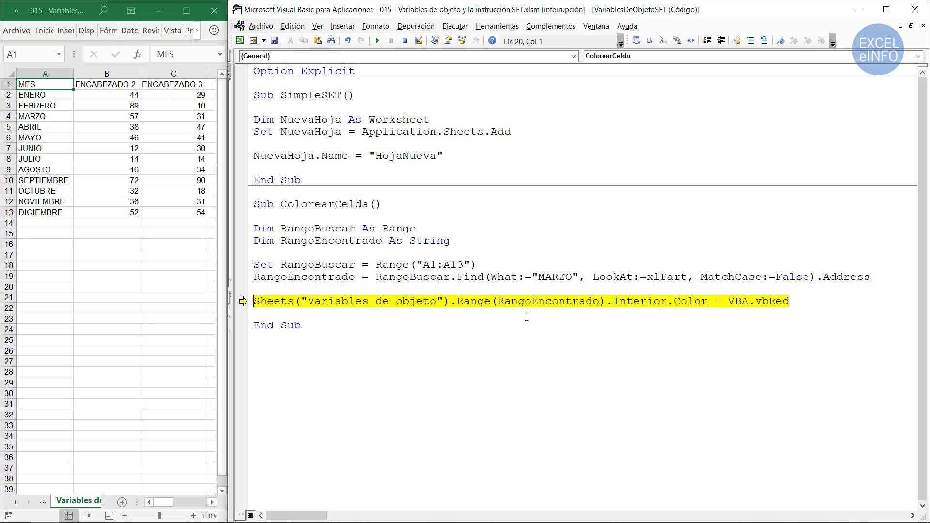
mouse_move(549, 301)
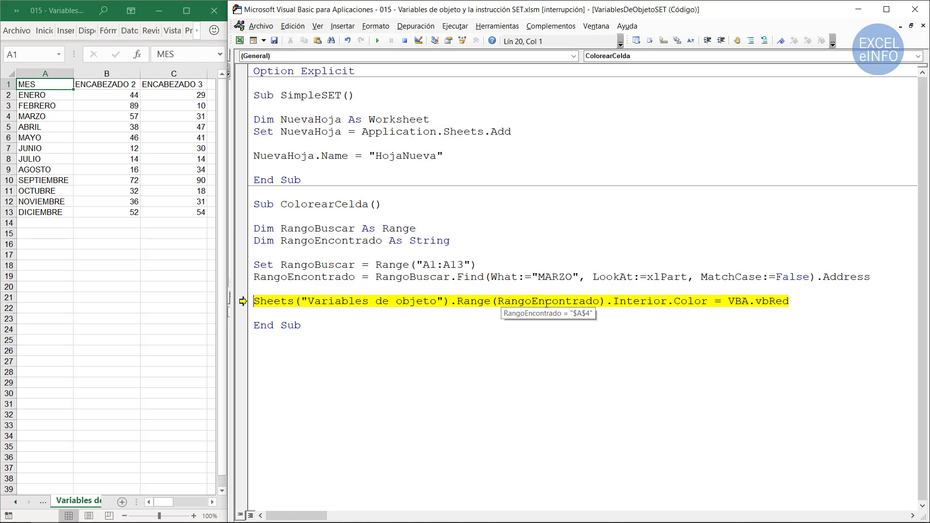
left_click(792, 303)
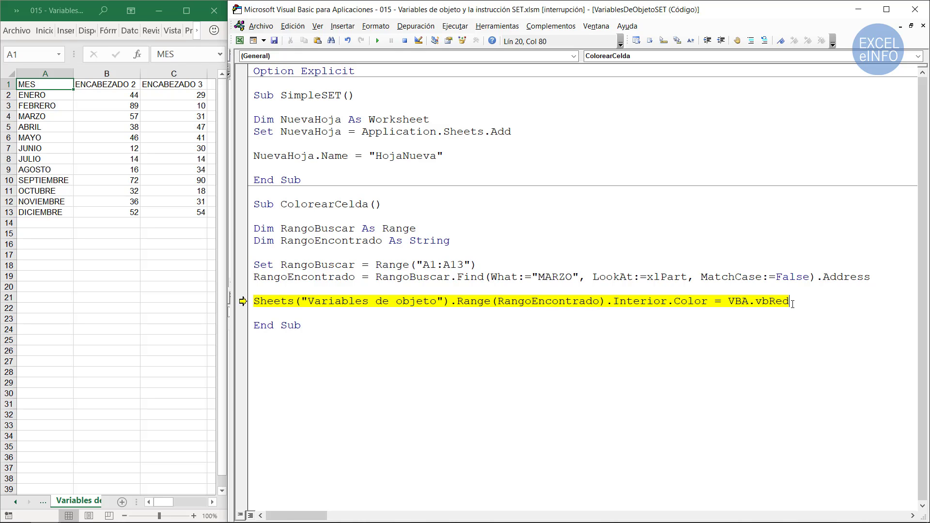
key("F8")
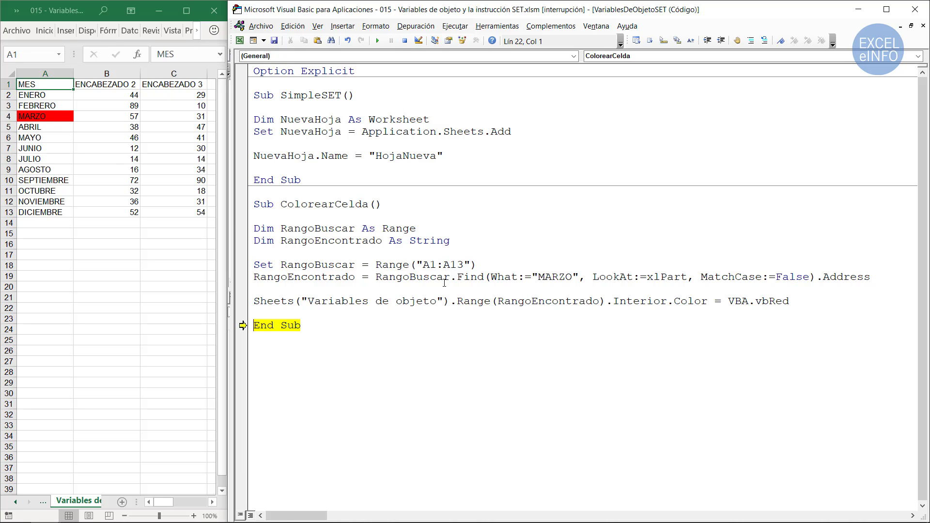
key("F8")
left_click(362, 360)
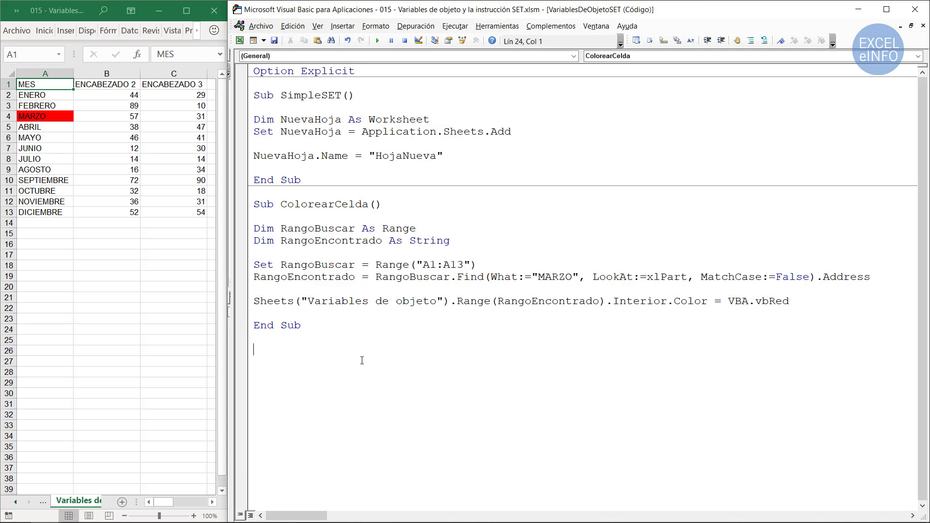
- Create Sub Validacion and show only that procedure in the editor
type("Su")
type("b Val")
type("ida")
type("cion")
key("Return")
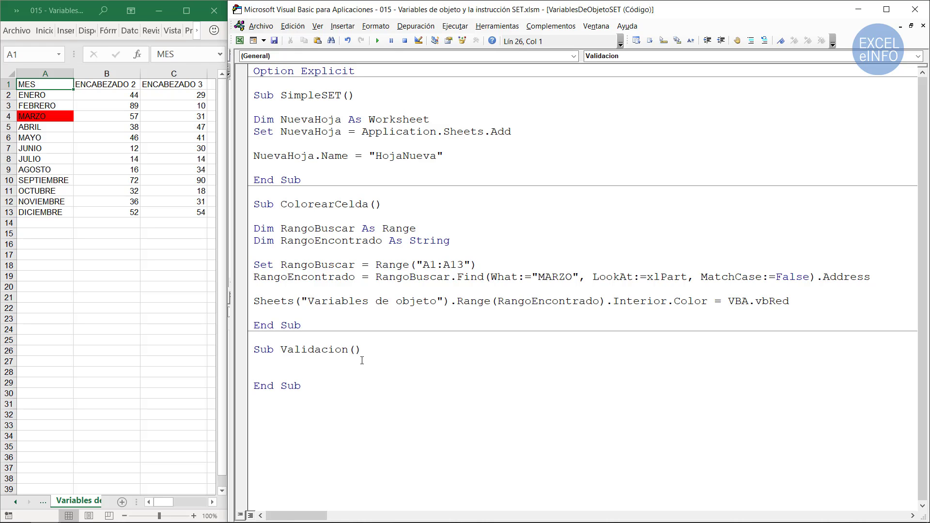
left_click(240, 515)
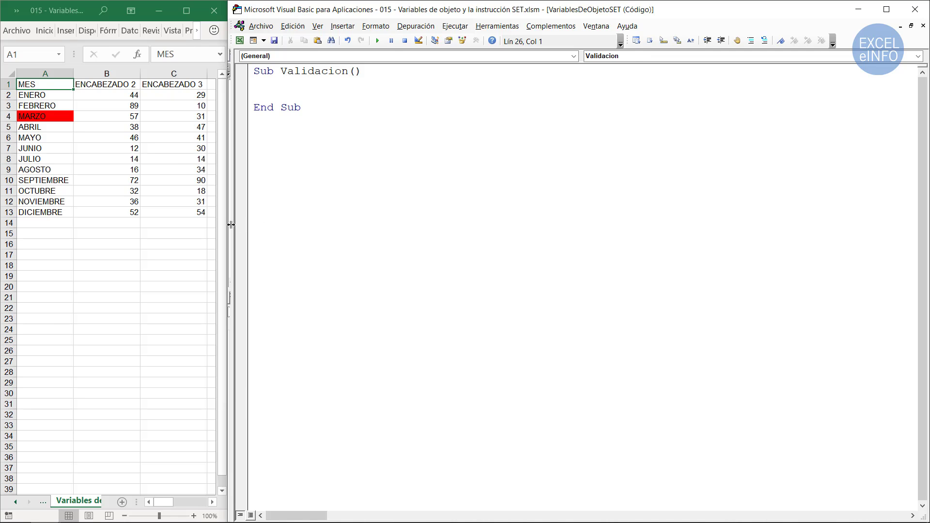
- Add a blank line in Validacion and narrow the editor to sit beside the worksheet
key("ctrl+r")
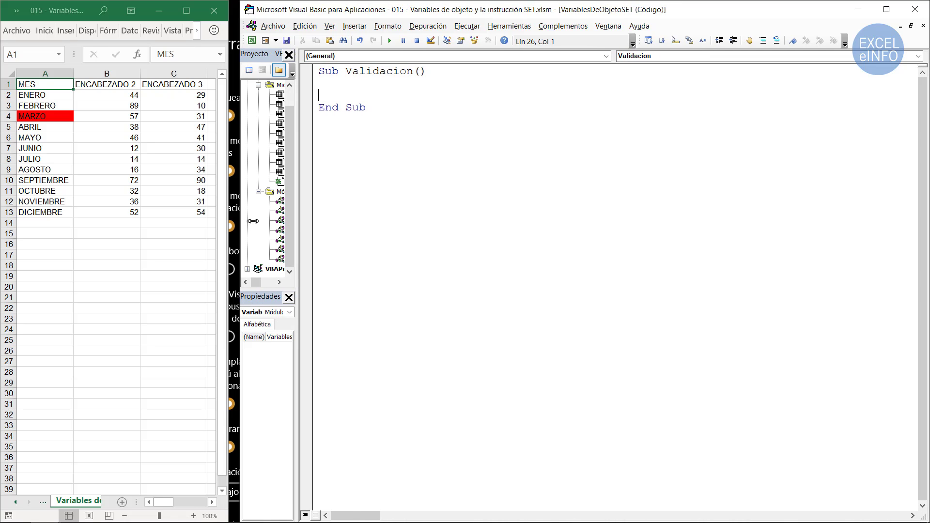
left_click_drag(229, 223, 262, 218)
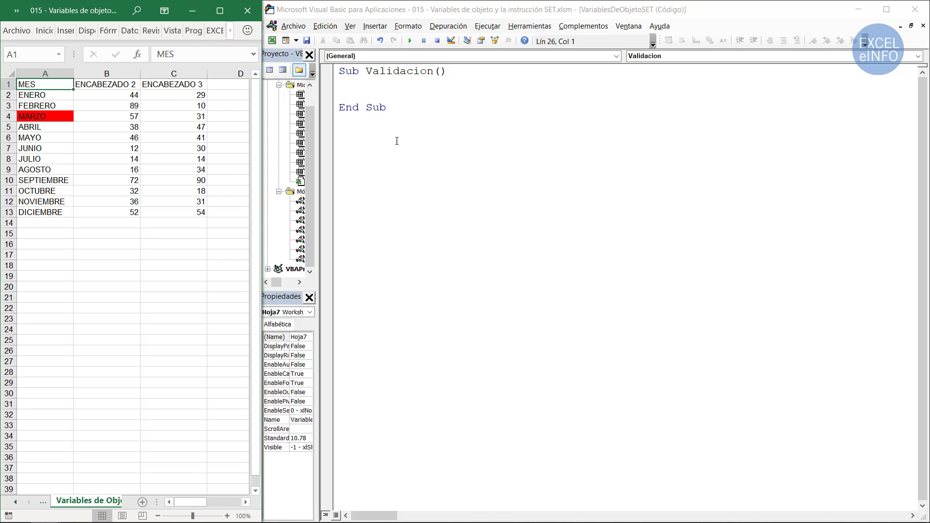
left_click(419, 97)
key("Return")
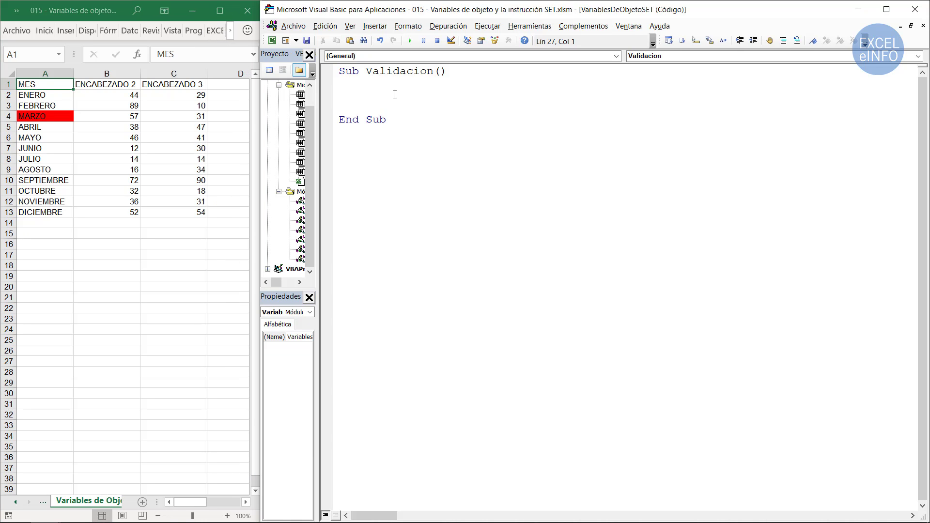
left_click(198, 137)
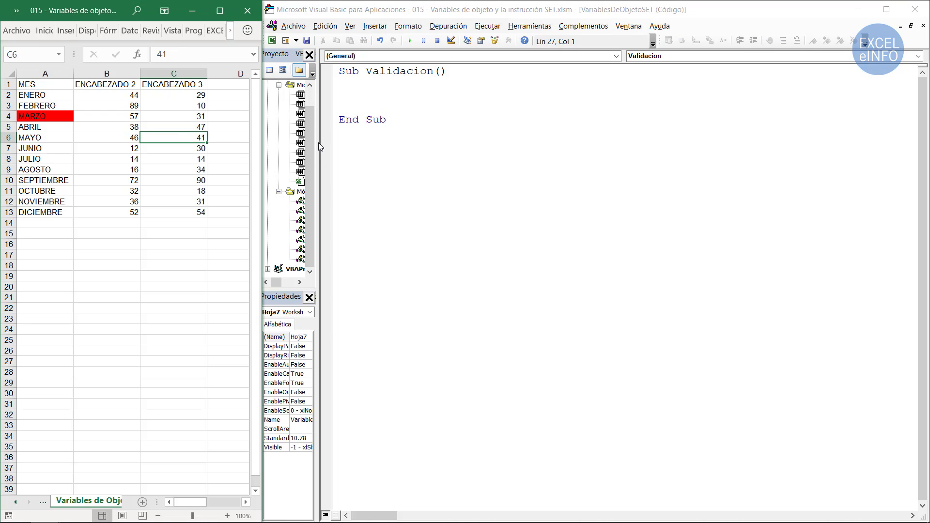
left_click_drag(319, 142, 262, 142)
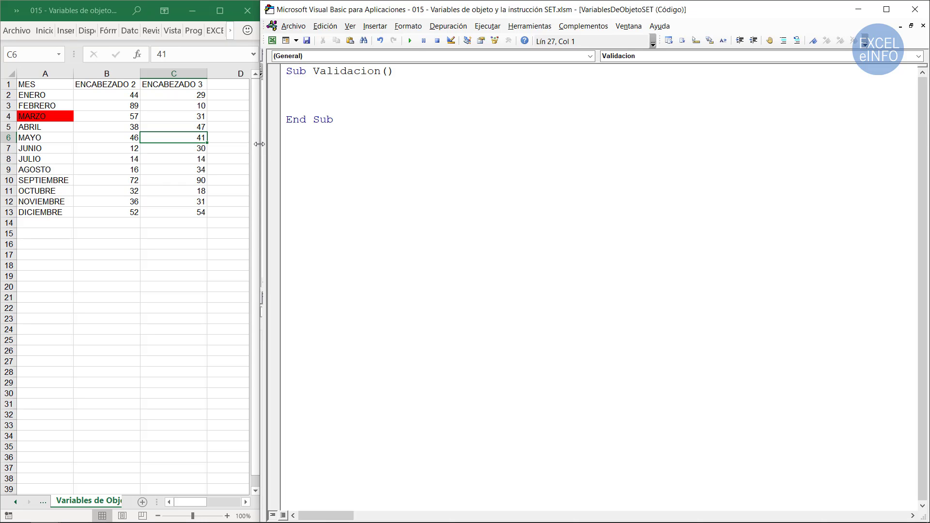
left_click_drag(262, 147, 292, 144)
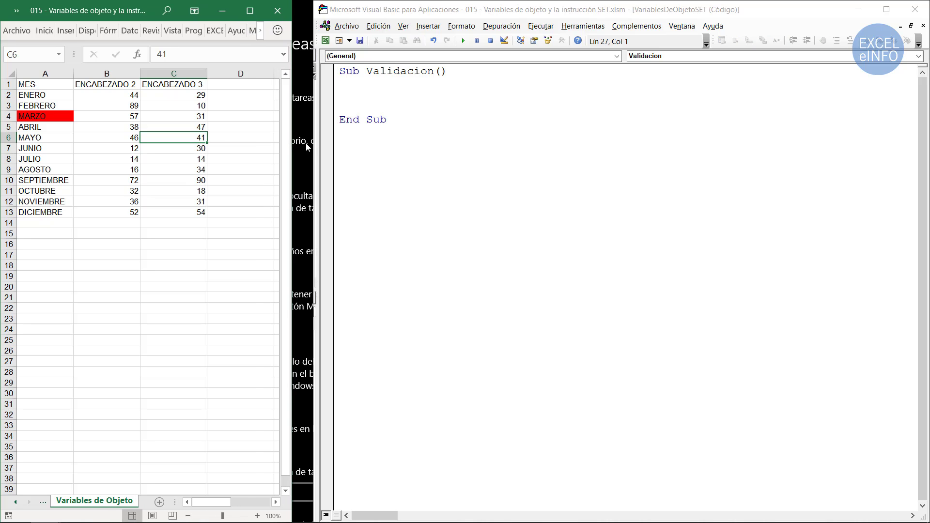
- Give cell D1 a list data validation sourced from the months in A2:A13
left_click(255, 20)
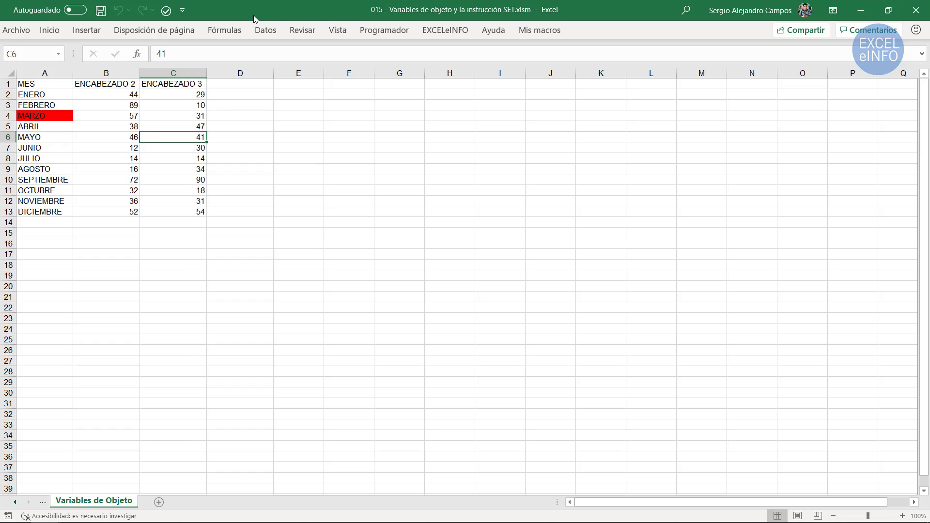
left_click(249, 82)
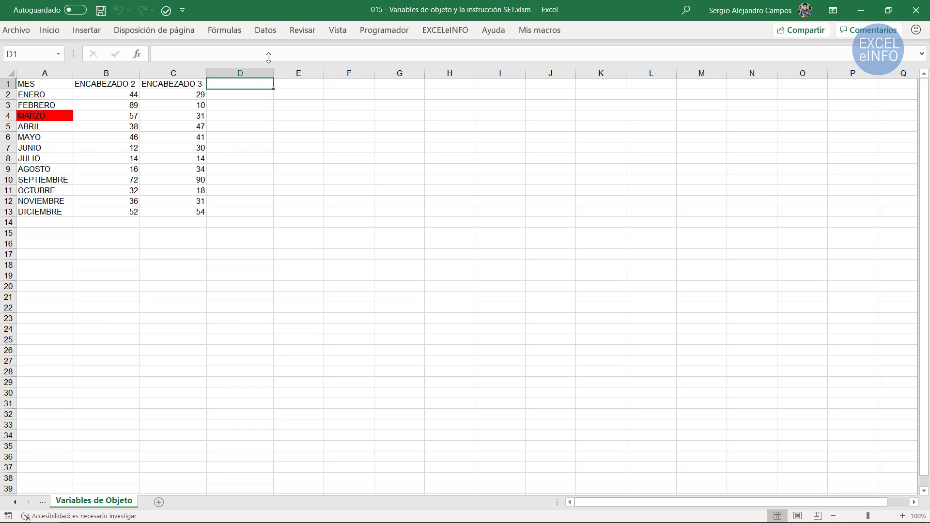
left_click(266, 32)
left_click(661, 74)
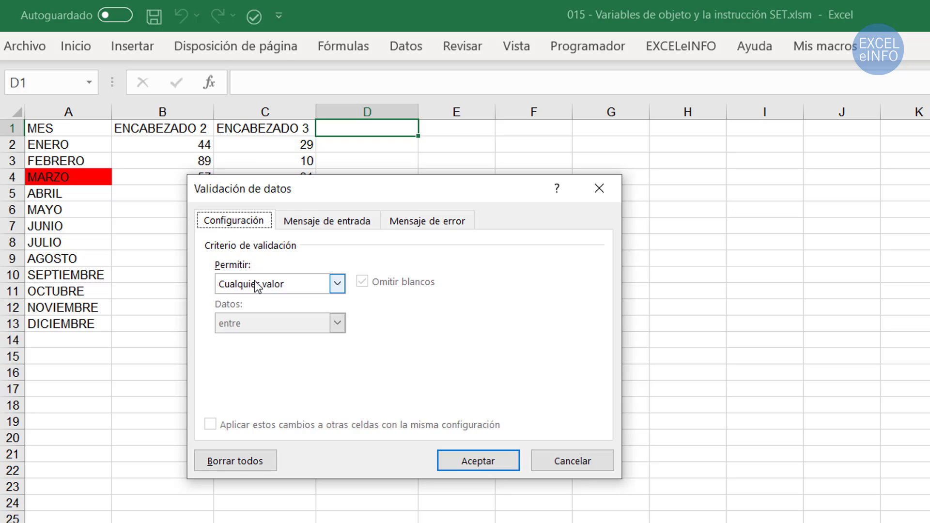
left_click(255, 281)
left_click(257, 339)
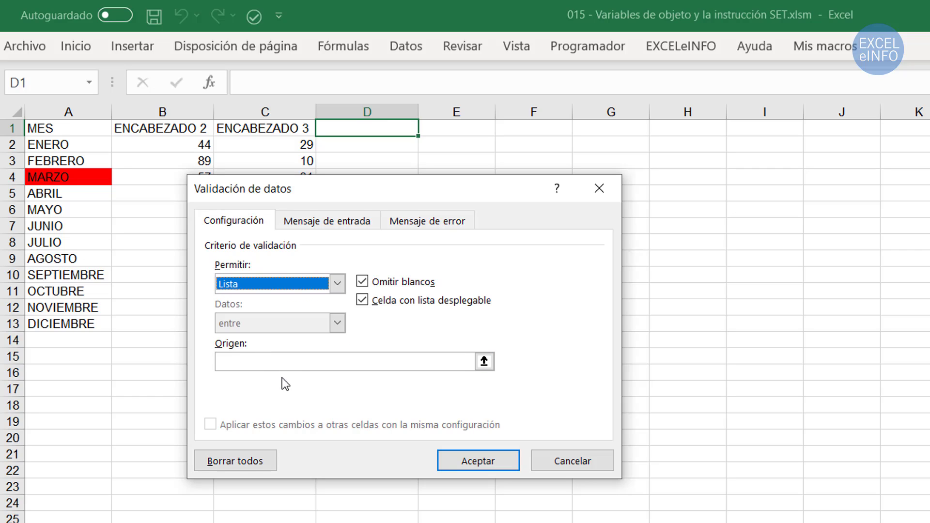
left_click(297, 364)
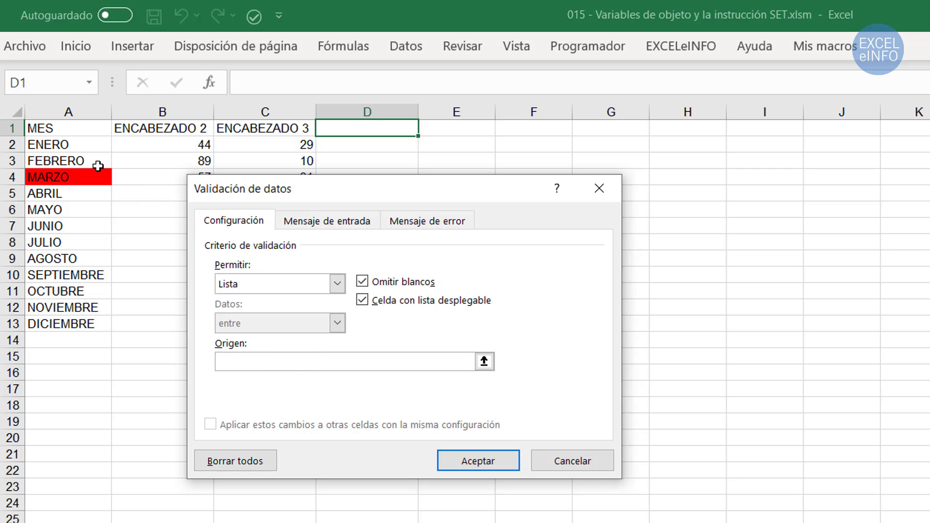
left_click_drag(83, 145, 94, 324)
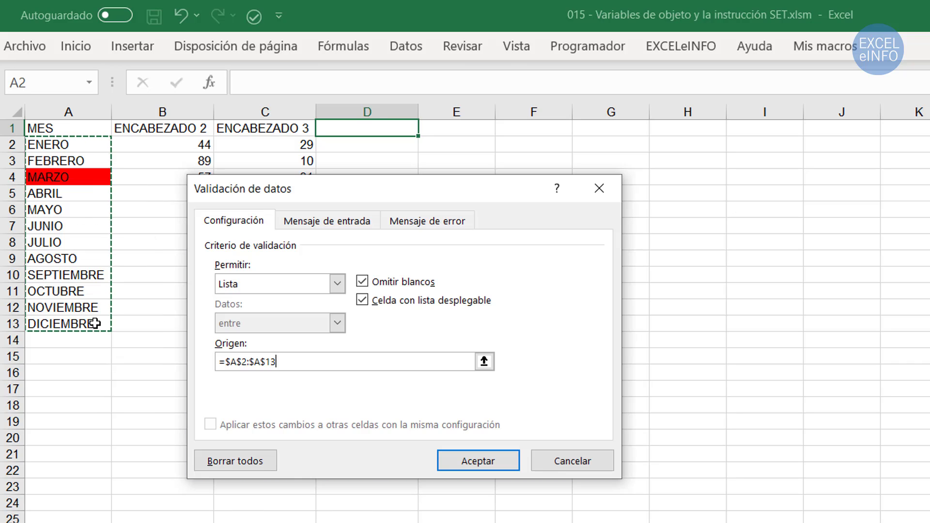
left_click(480, 461)
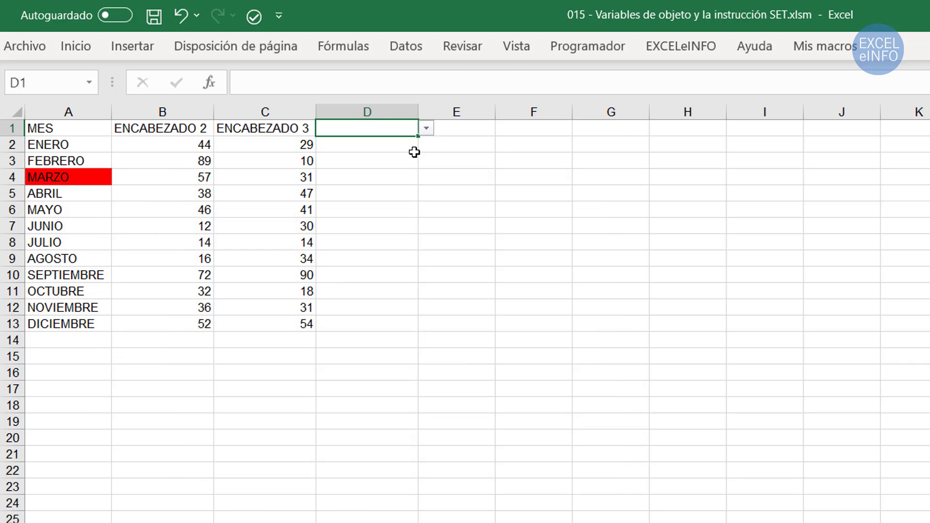
- Check D1's month dropdown, then clear all data validation from D1
left_click(426, 129)
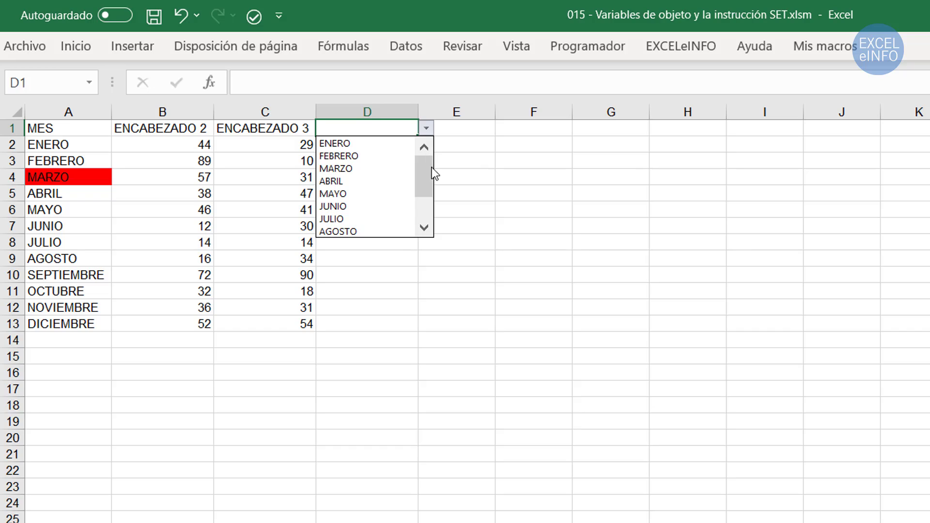
left_click_drag(432, 172, 430, 228)
left_click(481, 163)
left_click(71, 144)
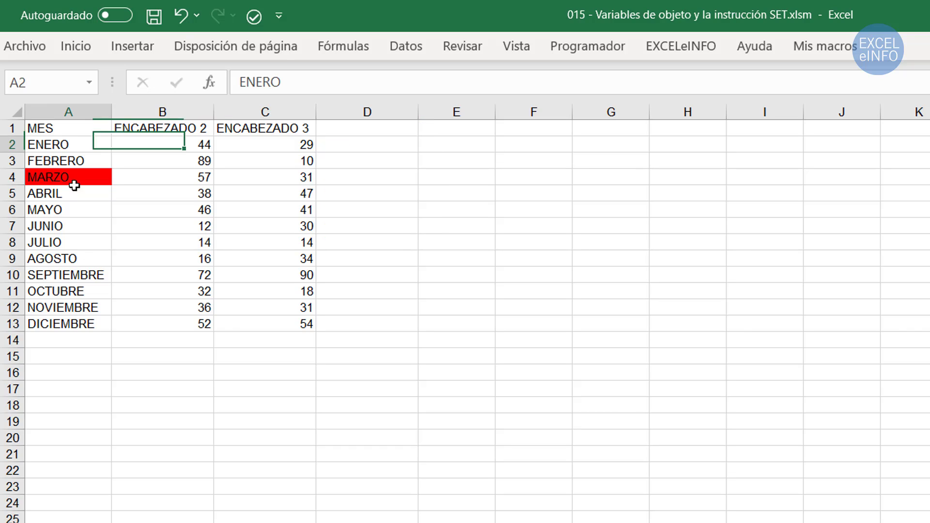
left_click_drag(74, 185, 83, 324)
left_click(366, 132)
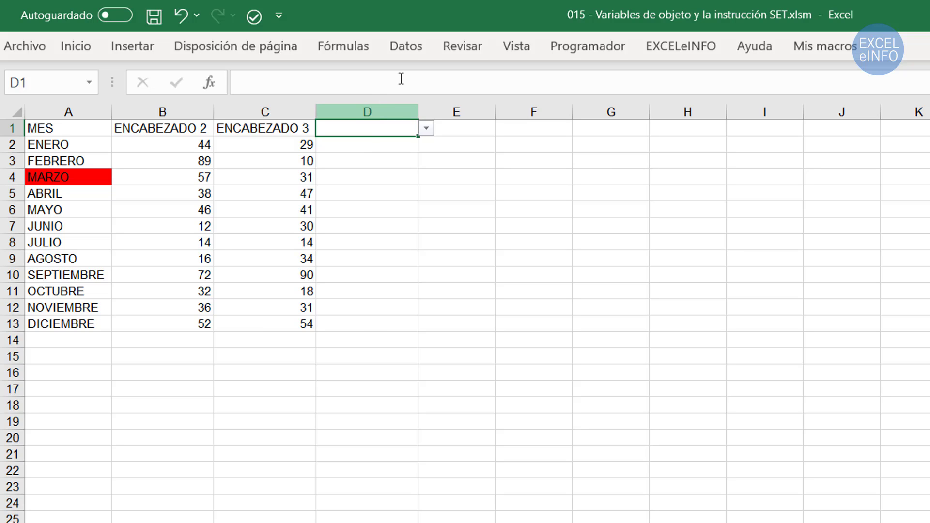
left_click(406, 46)
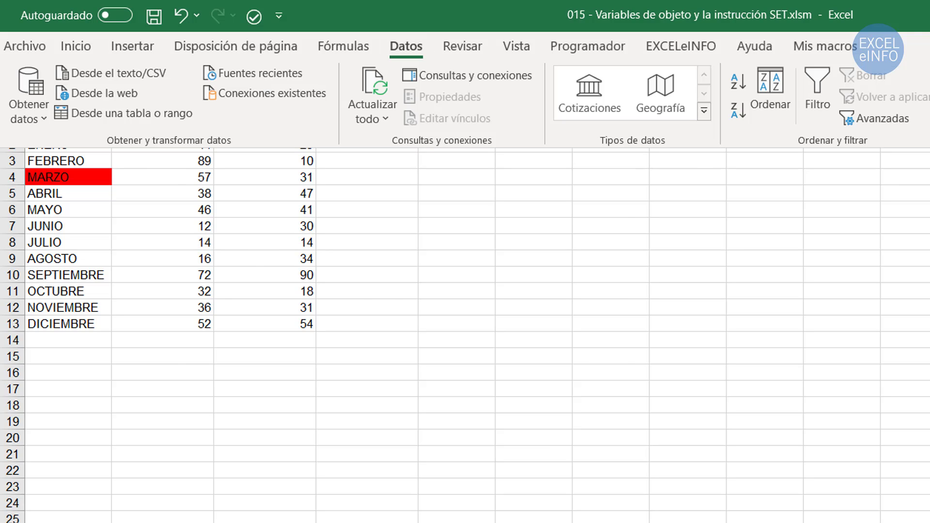
left_click(271, 461)
left_click(477, 461)
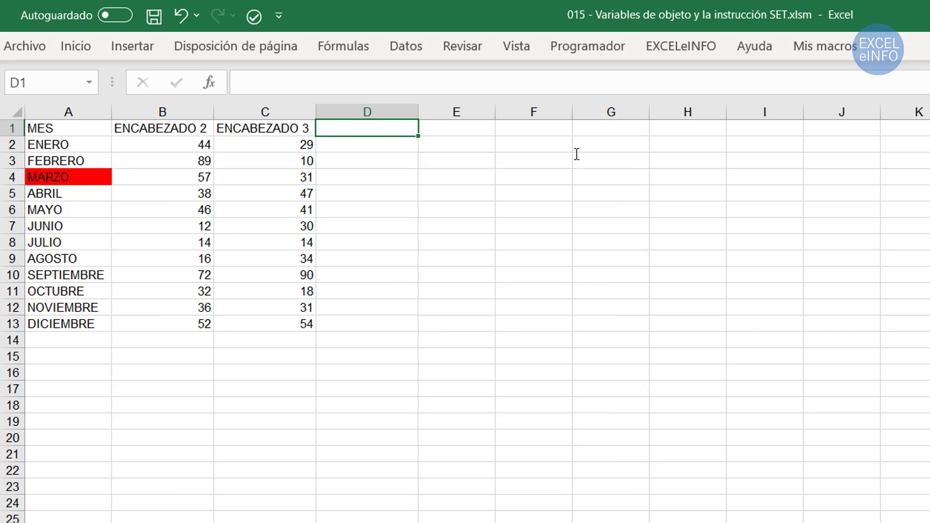
- Back in the editor, declare Dim HojaLista As Worksheet in Validacion
key("alt+F11")
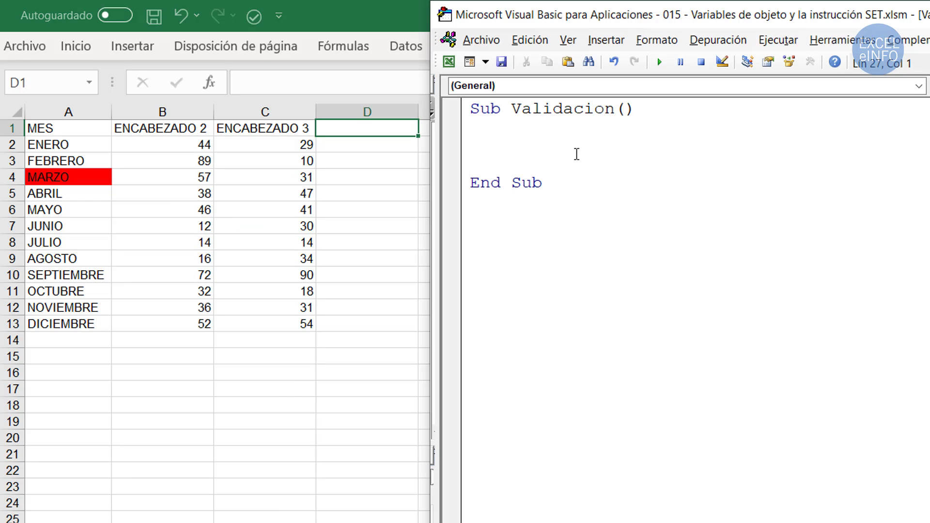
key("Up")
type("Dim ")
type("H")
type("ojaLis")
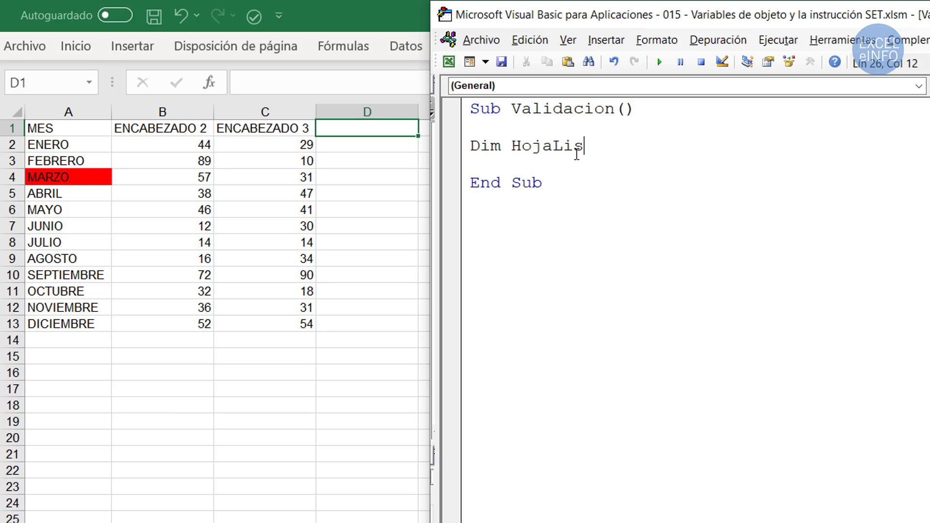
type("ta as wor")
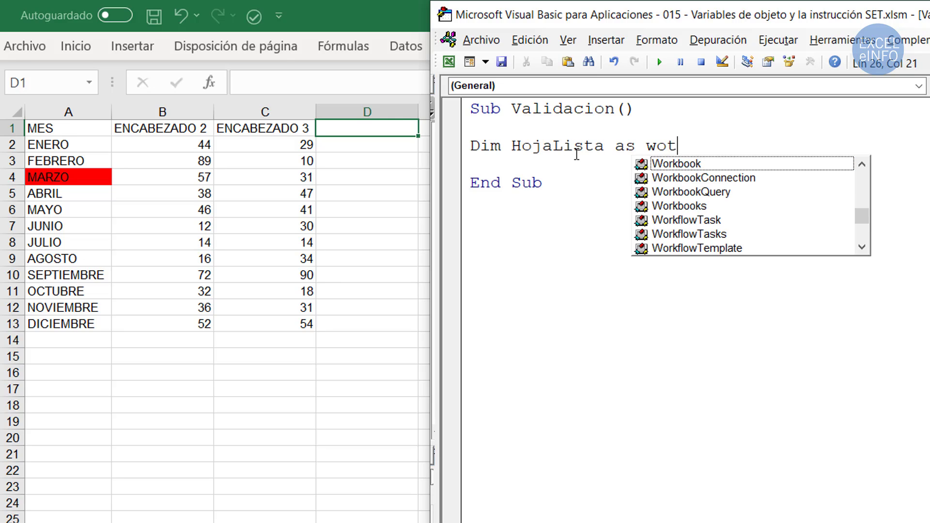
type("ks")
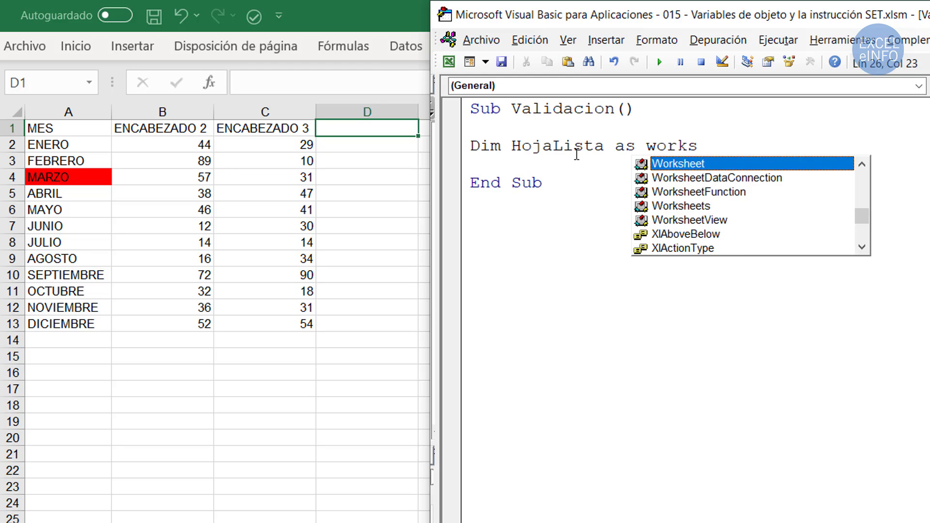
key("Return")
- Declare Dim RangoLista As Range and Dim MiRango As Range
type("Dim ")
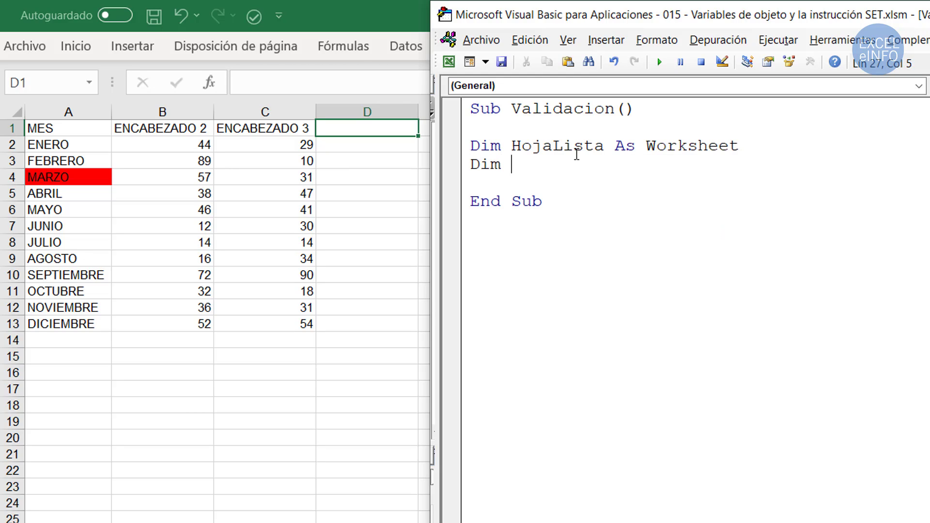
type("RAng")
key("BackSpace")
key("BackSpace")
key("BackSpace")
type("angoLista ")
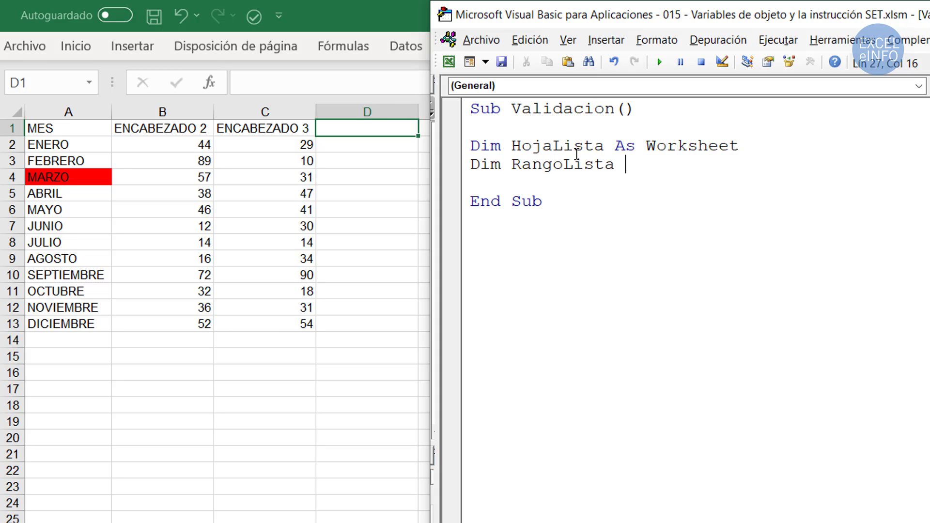
type("as Ra")
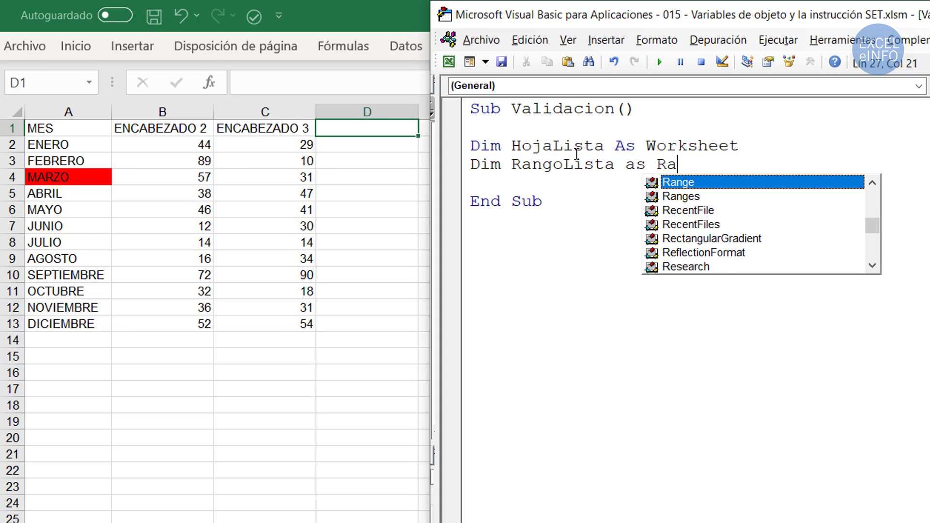
key("Tab")
key("Return")
type("Dim ")
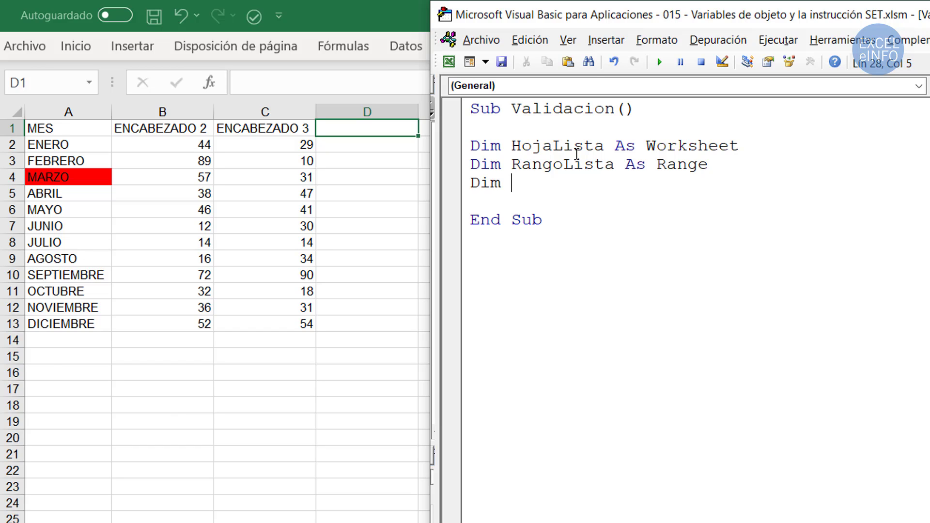
type("M")
type("iRango as ")
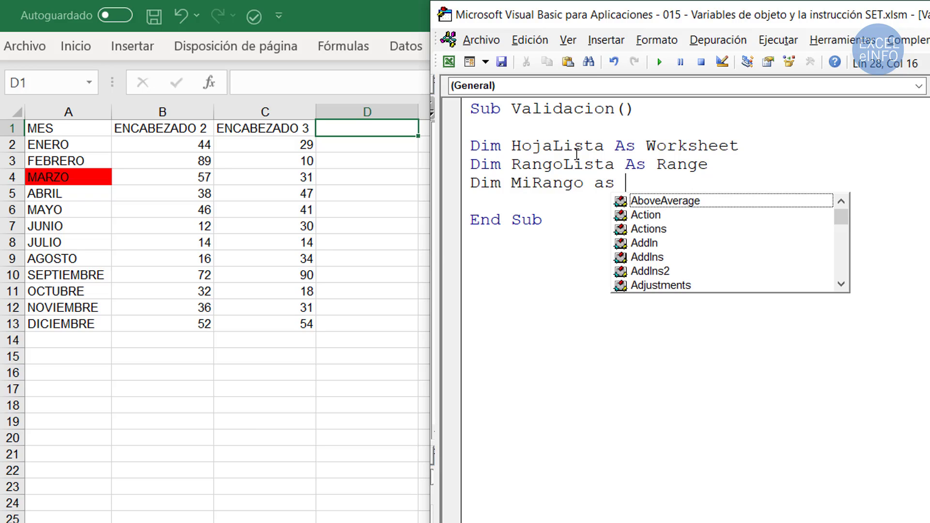
type("ra")
key("Tab")
key("Return")
key("Return")
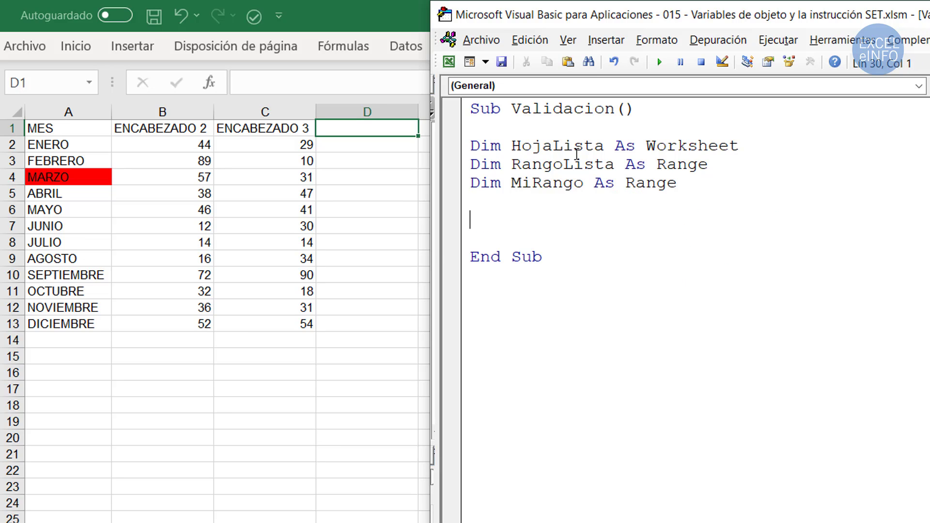
- Write the line Set HojaLista = ThisWorkbook.Worksheets("Variables de objeto")
type("Set")
type(" Hoja")
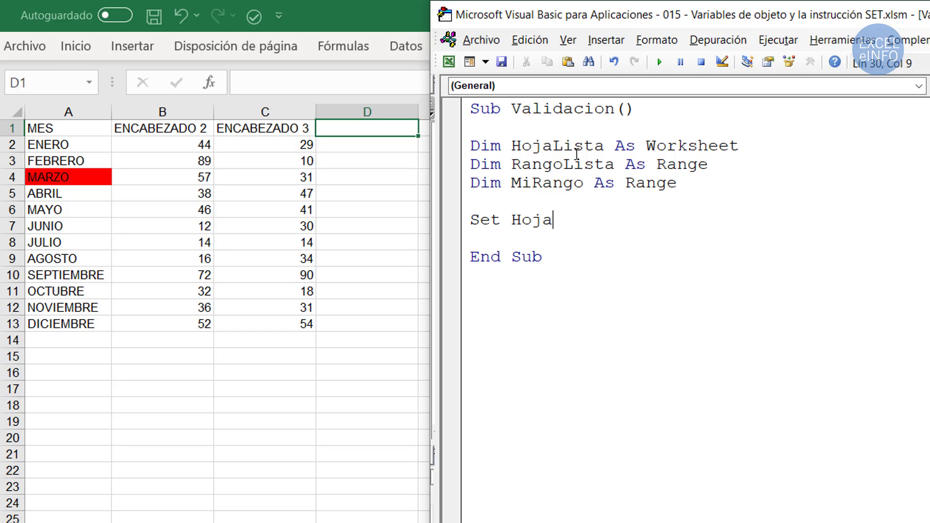
type("is")
key("BackSpace")
key("BackSpace")
type("List")
type("a = ")
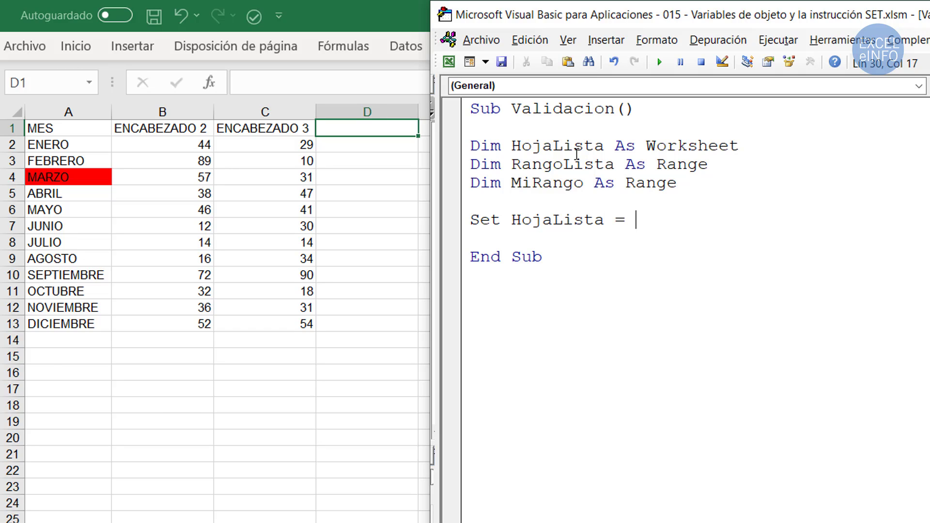
type("thiswork")
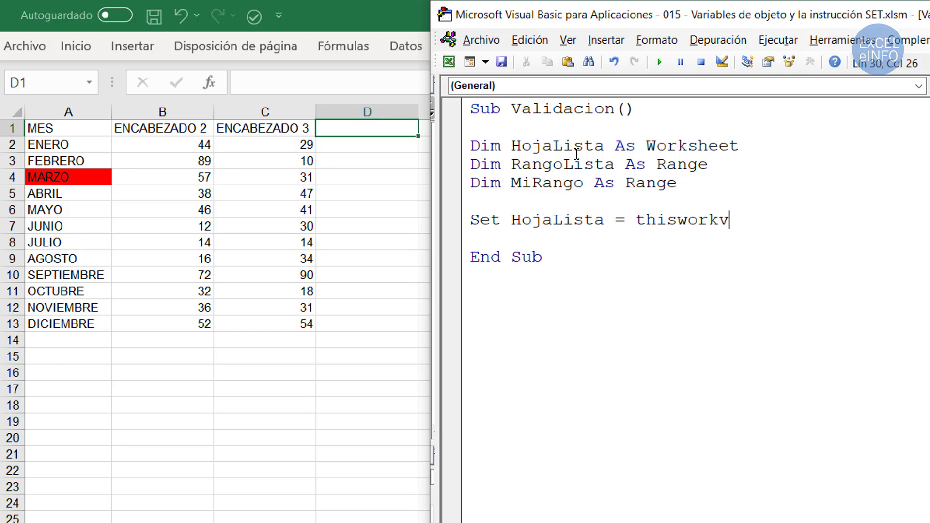
type("book.s")
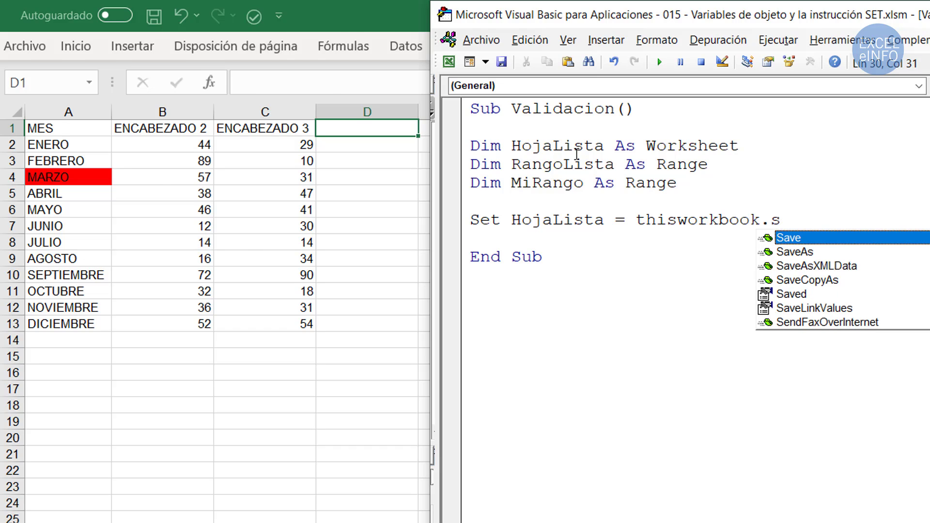
key("BackSpace")
type("wo")
key("Tab")
type("(")
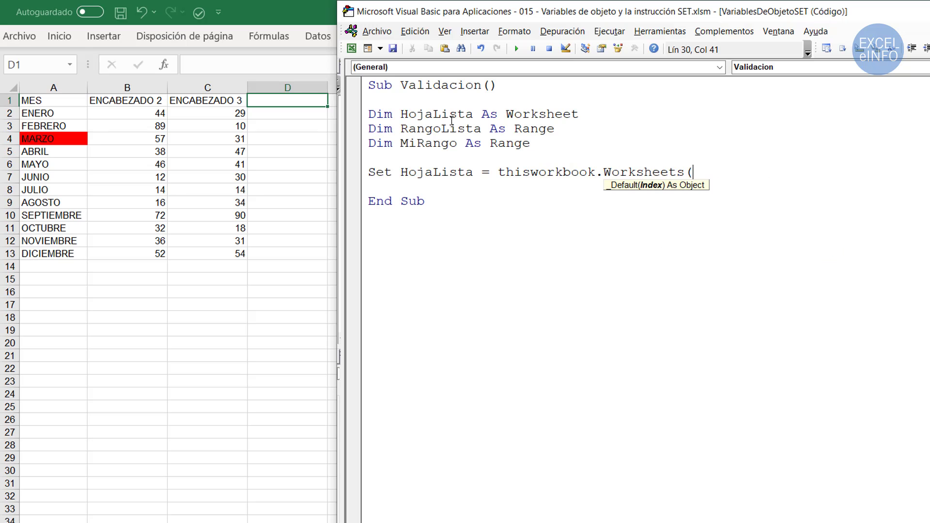
type("\"")
type("Variabl")
type("es de obje")
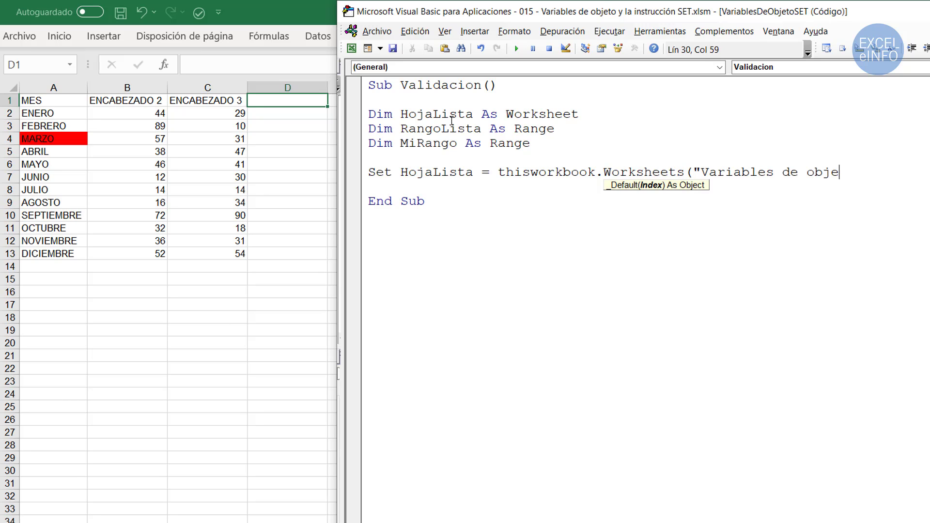
type("to\")")
key("Return")
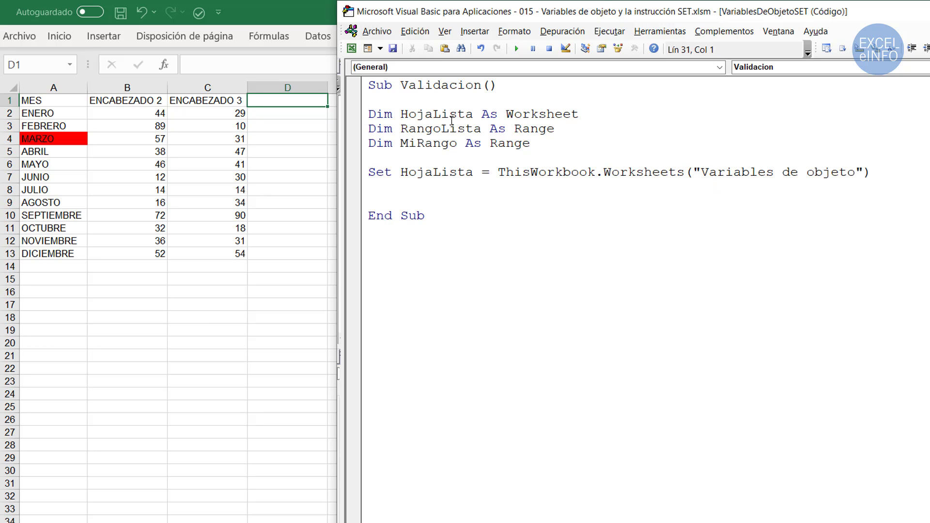
- Start the next line as Set RangoLista = HojaLista
type("Set ")
type("RAN")
key("BackSpace")
key("BackSpace")
type("angoList")
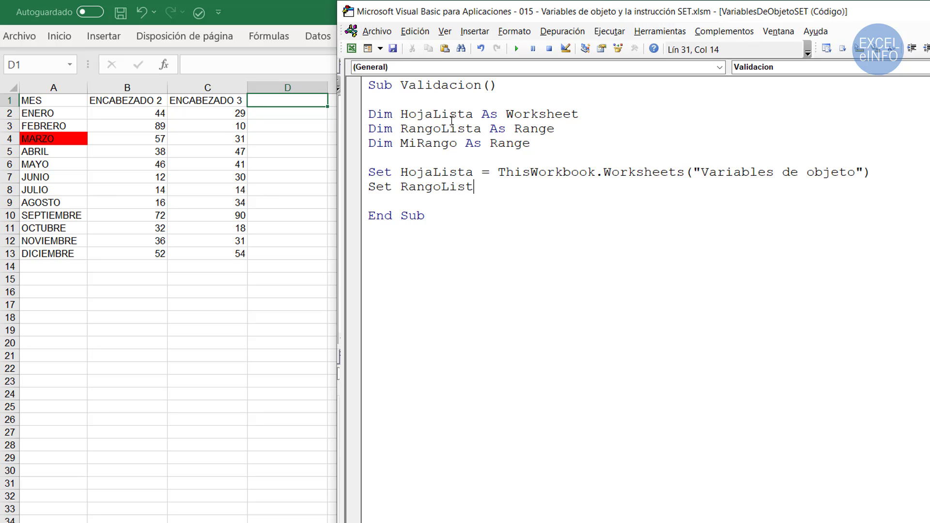
type("a = ")
type("HojaLi")
type("t")
key("BackSpace")
type("sta")
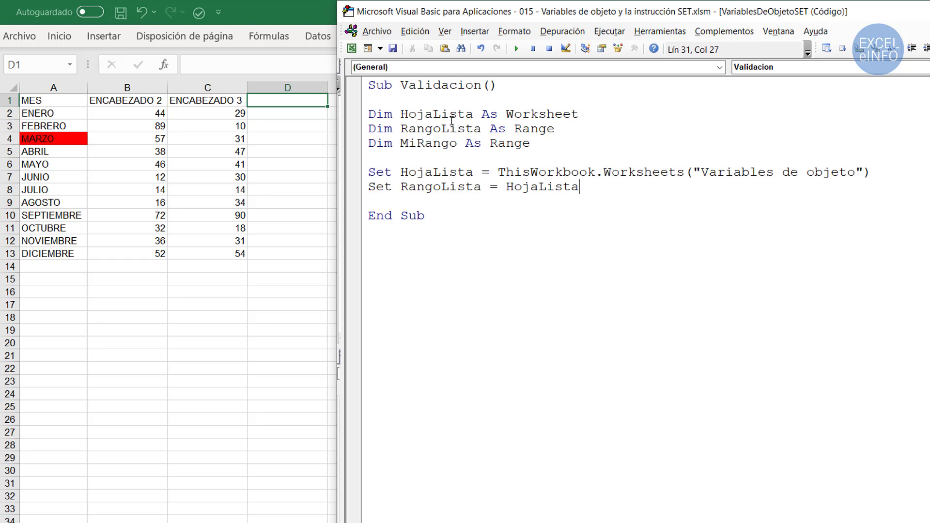
type(".Rab")
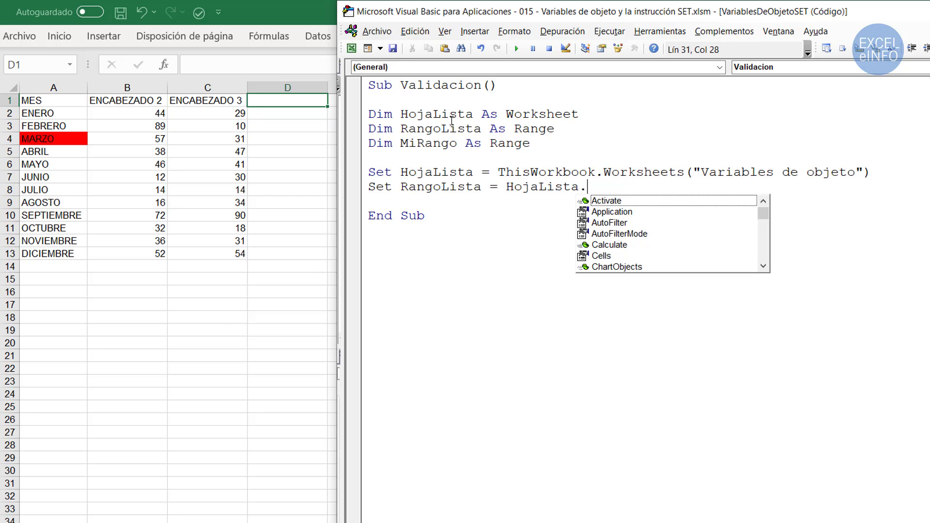
- Complete the line as Set RangoLista = HojaLista.Range("A2:A13")
type("Ra")
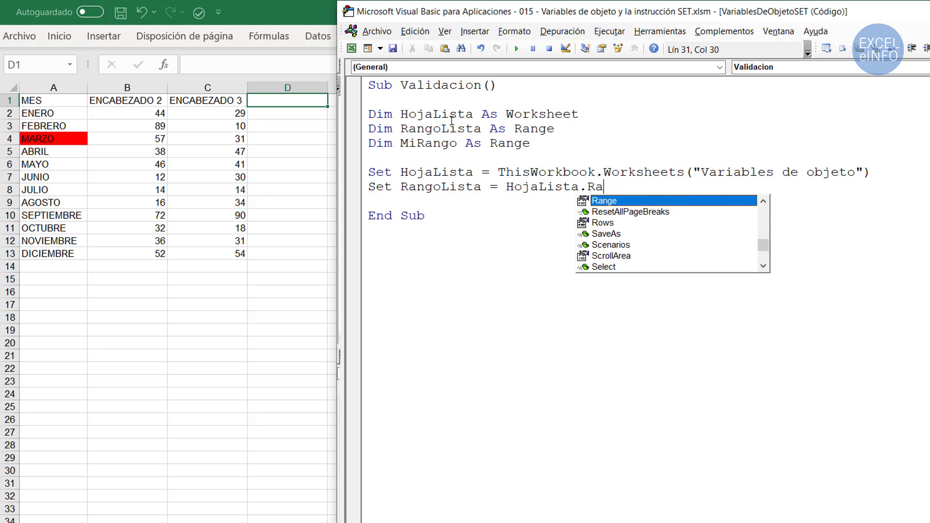
type("n")
key("BackSpace")
type("nge")
type("(\"")
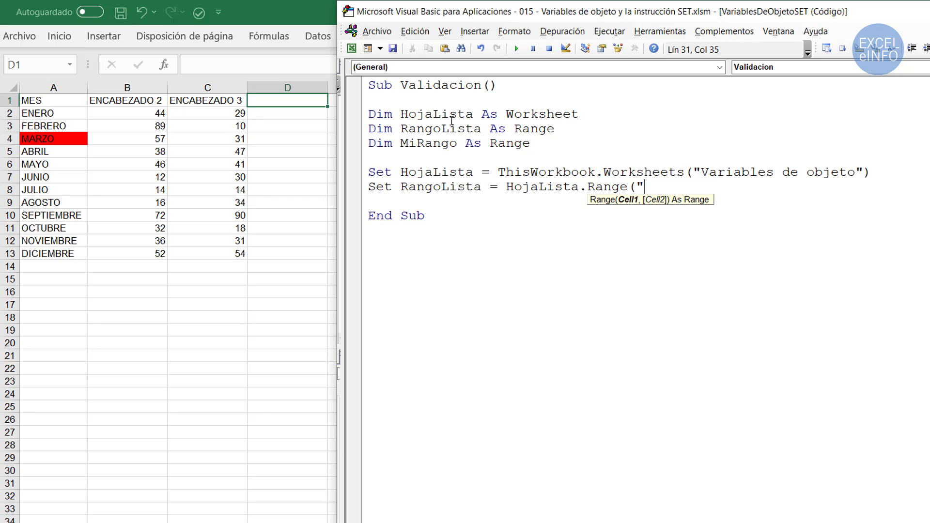
type("A2")
type(":")
type("A13\"")
key("Return")
- Check the HojaLista and RangoLista variables against the month names in A2:A13 on the sheet
double_click(443, 169)
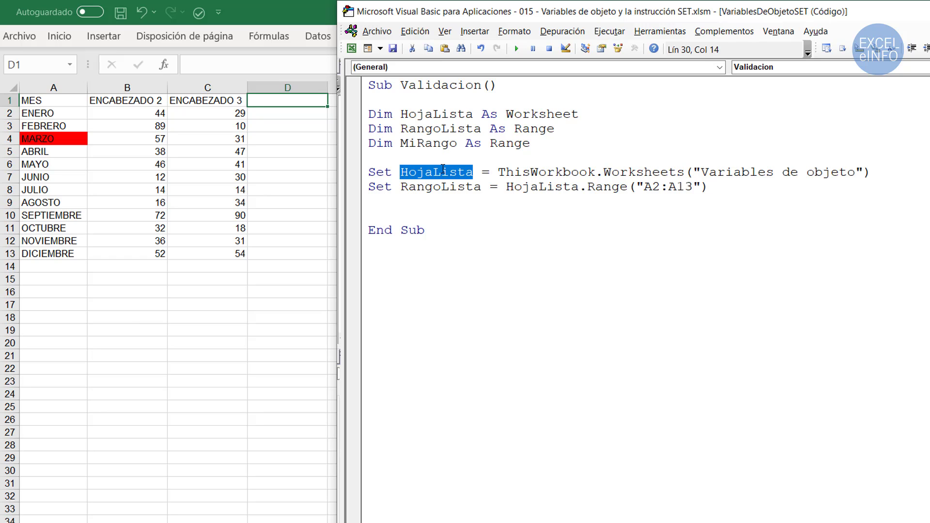
left_click(73, 101)
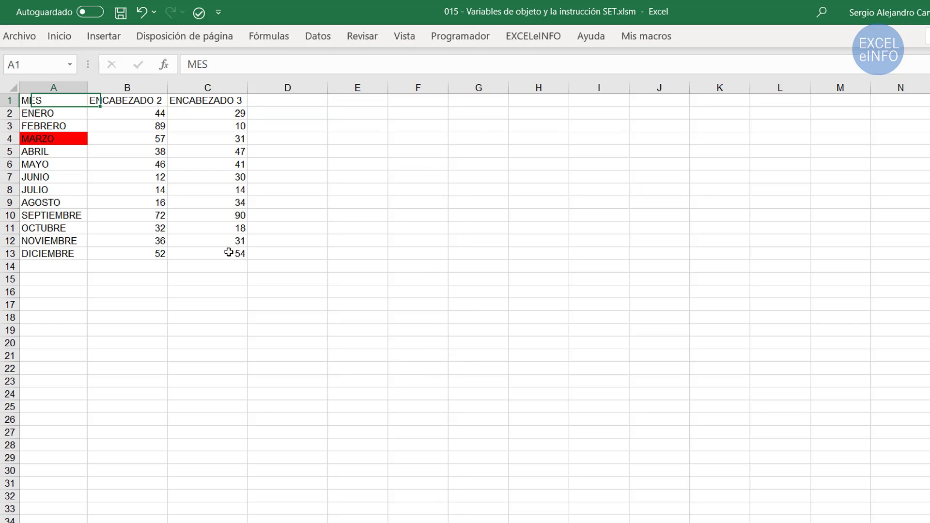
left_click(229, 252, "shift")
left_click(228, 253)
key("alt+F11")
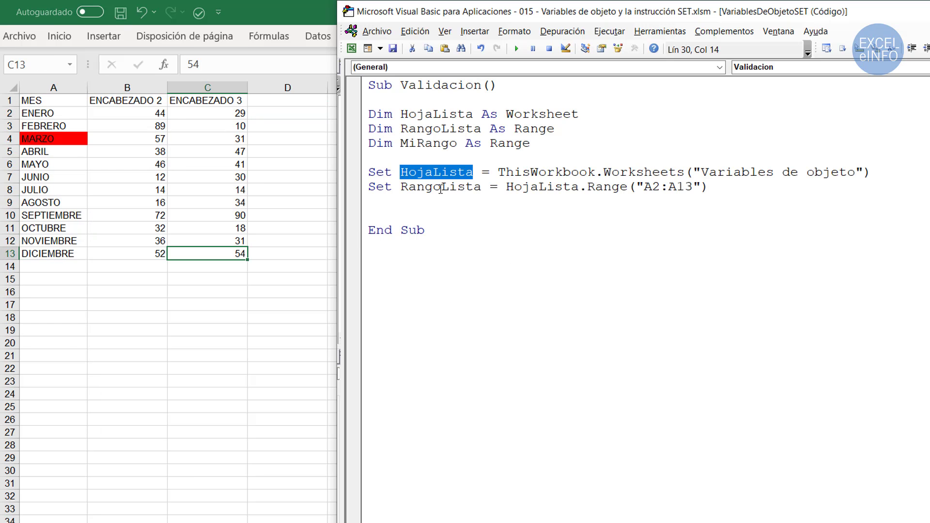
double_click(440, 188)
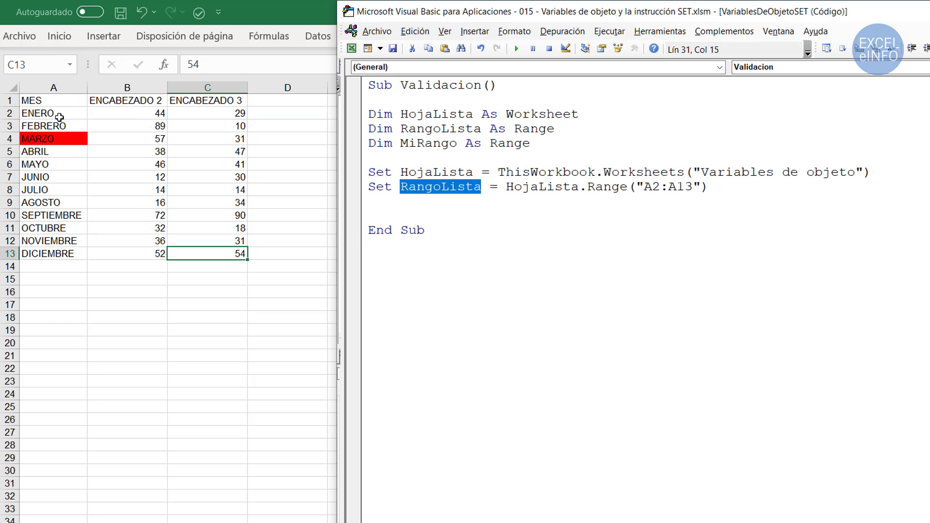
key("alt+F11")
left_click_drag(59, 116, 69, 255)
key("alt+F11")
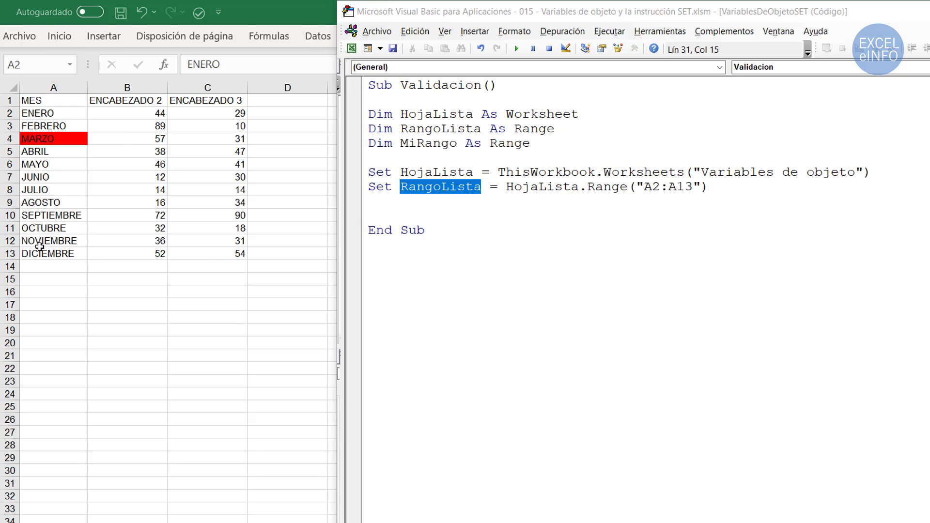
left_click(436, 204)
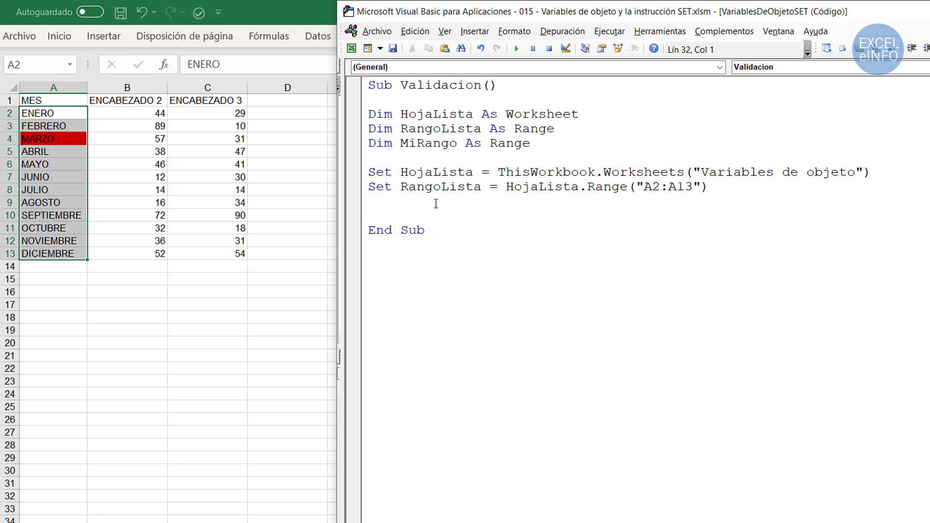
- Add the line Set MiRango = HojaLista.Range("E1") before End Sub
key("Return")
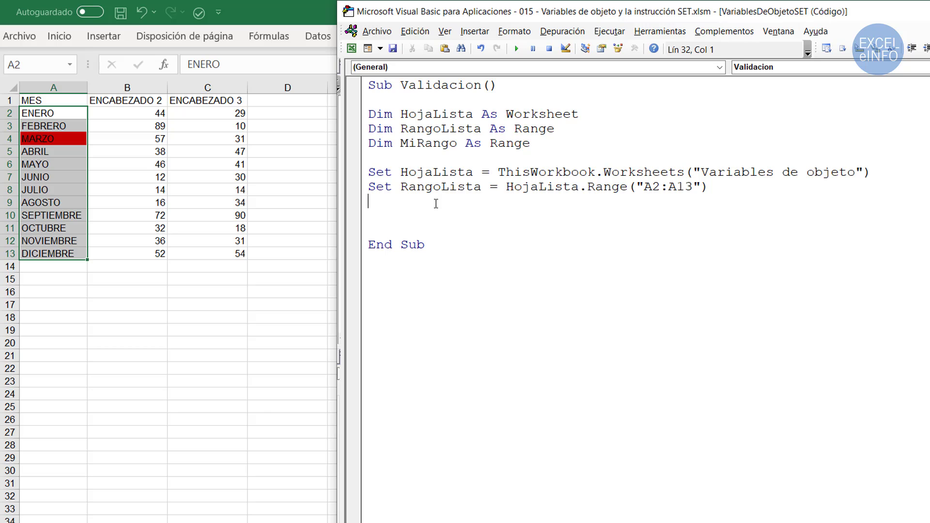
type("Set")
key("BackSpace")
type("t M")
type("iRango ")
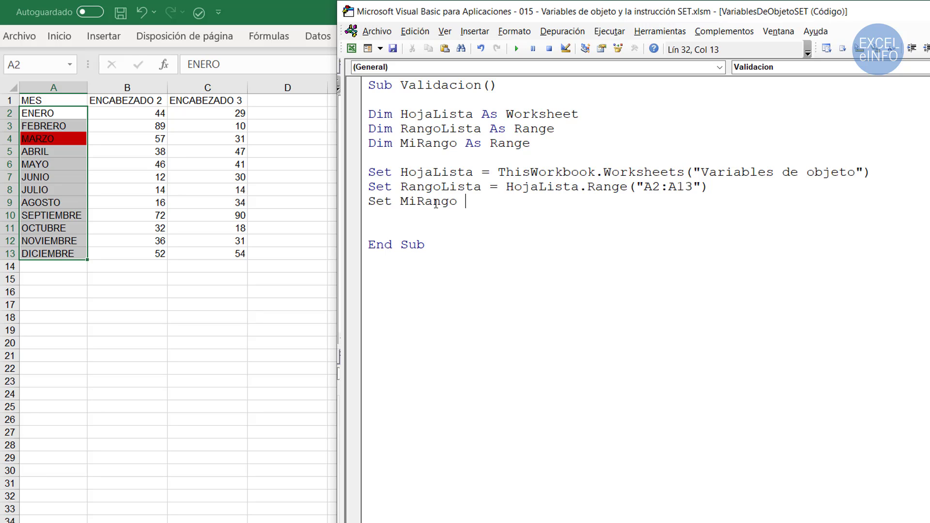
type("= ")
type("HojaL")
type("ista.")
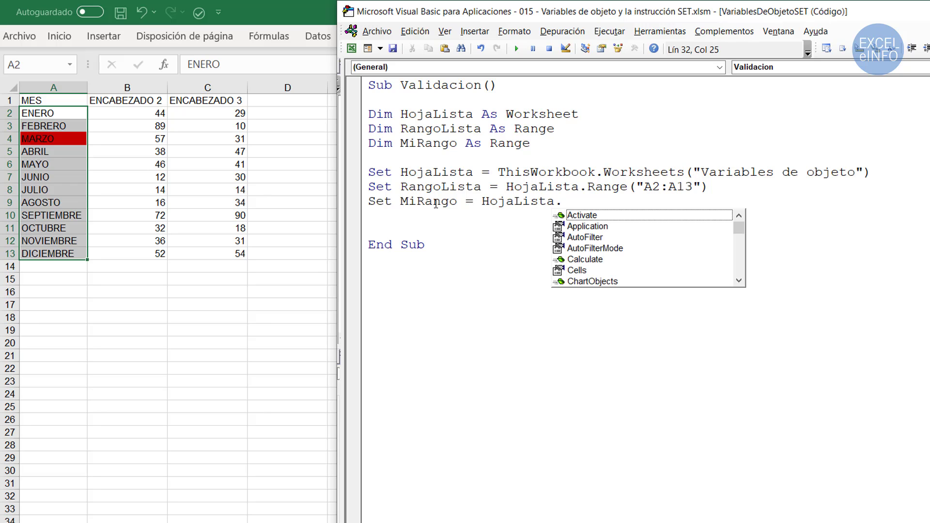
type("Range(")
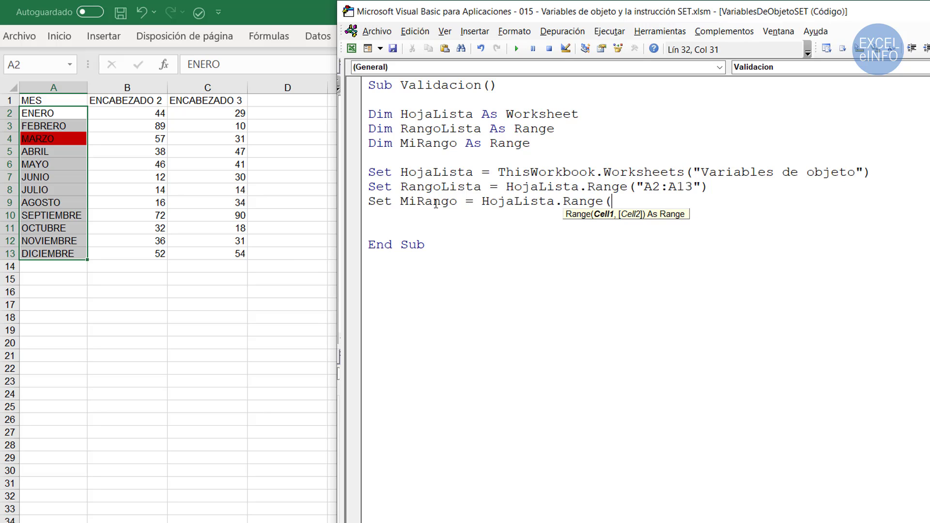
type("\"")
type("E1\")")
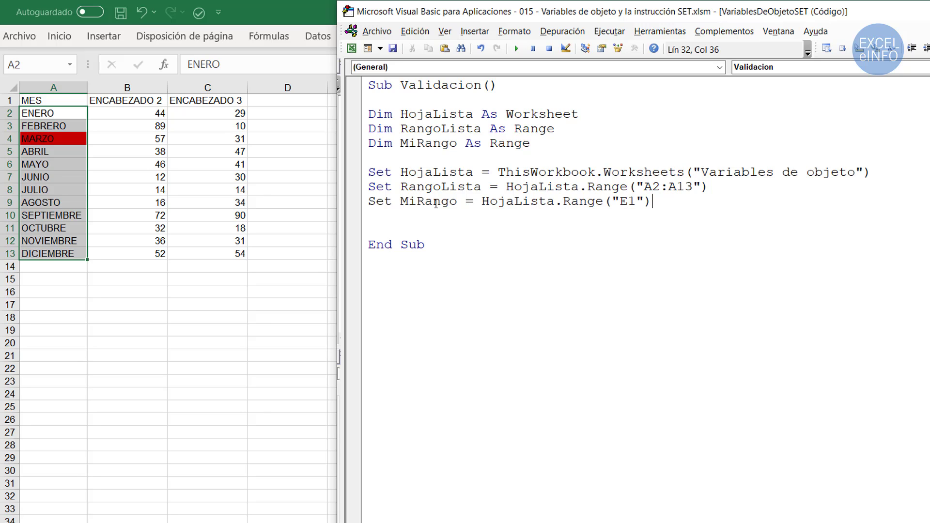
- Compare cells E1 and D1 on the sheet, then change MiRango's reference to D1
left_click(288, 114)
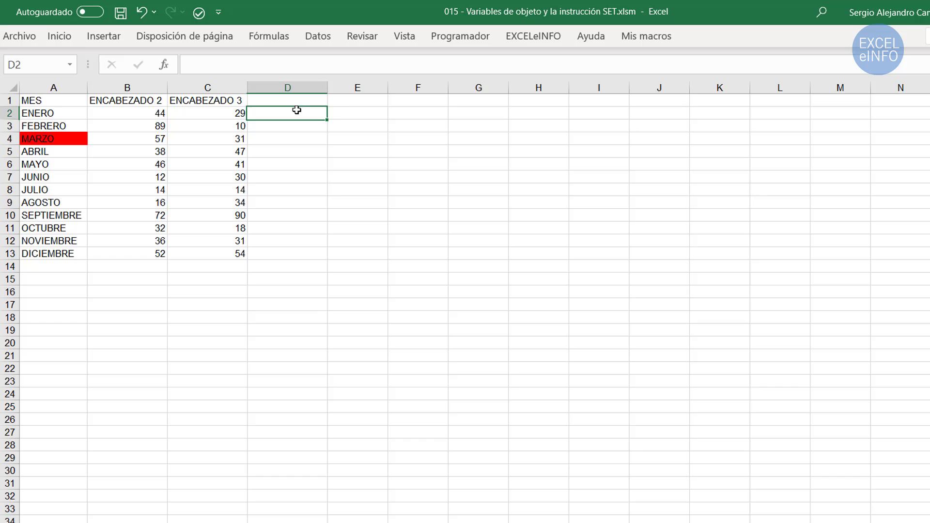
left_click(372, 102)
key("alt+Tab")
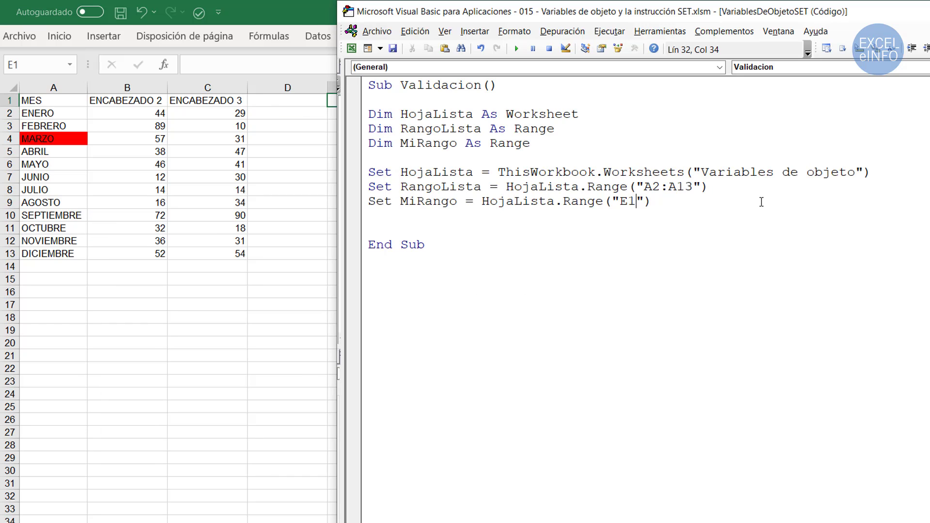
key("alt+Tab")
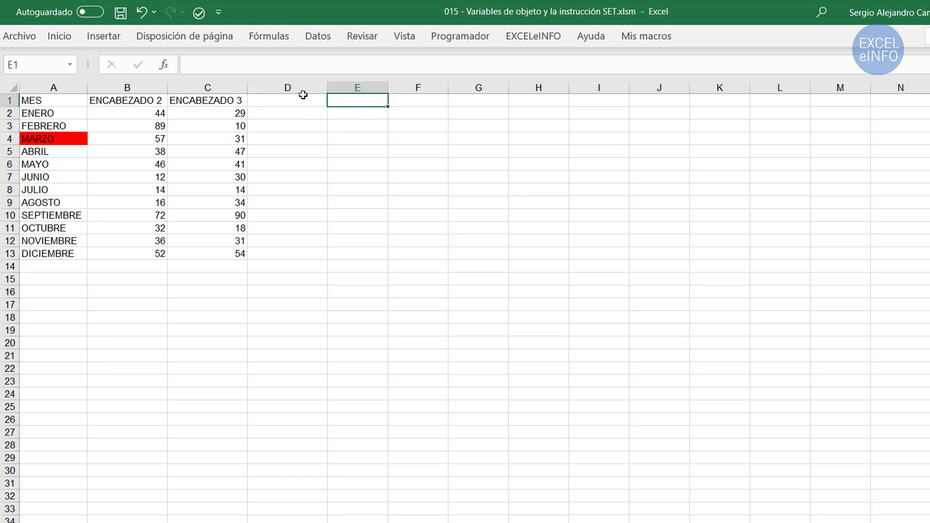
left_click(288, 99)
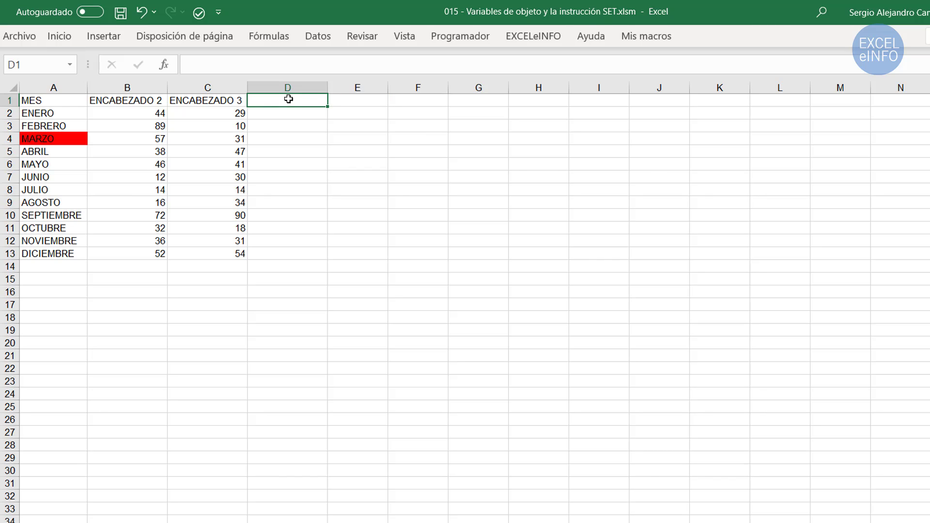
key("alt+Tab")
key("BackSpace")
key("BackSpace")
type("D1")
left_click(755, 212)
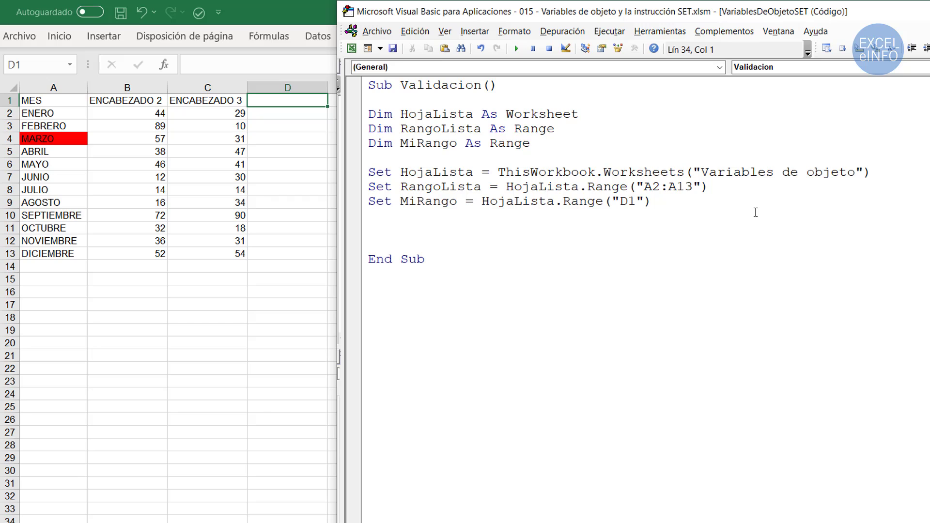
- Write the line MiRango.Validation.Delete to remove any existing validation
type("m")
key("BackSpace")
type("MI")
key("BackSpace")
type("iRang")
type("o.")
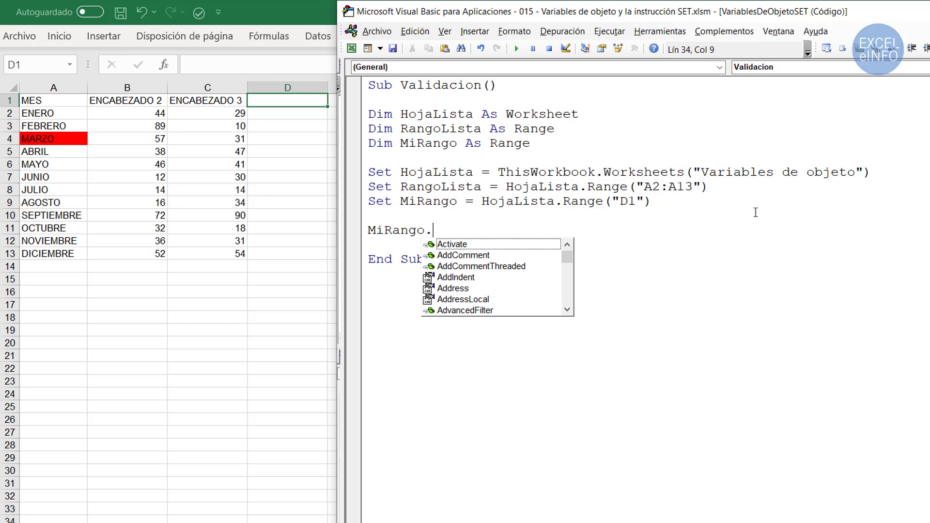
type("vali")
key("Tab")
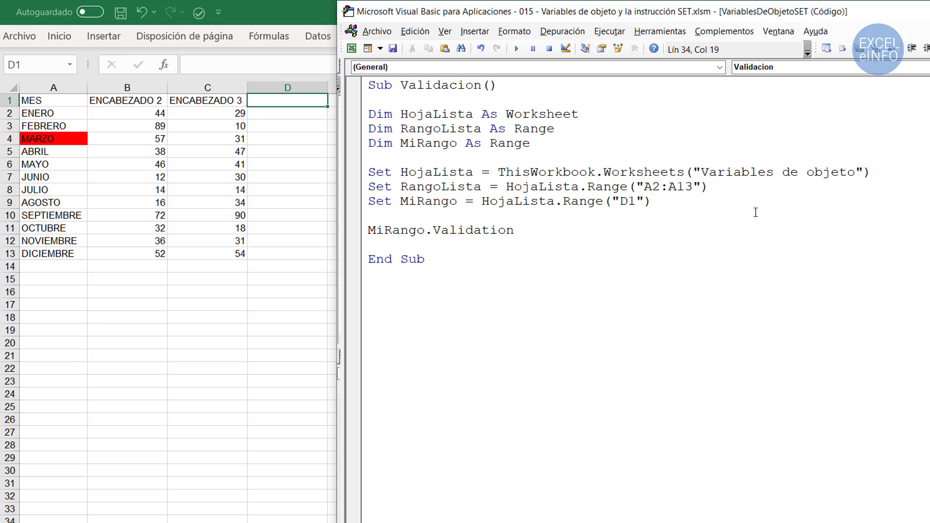
type(".delet")
key("Return")
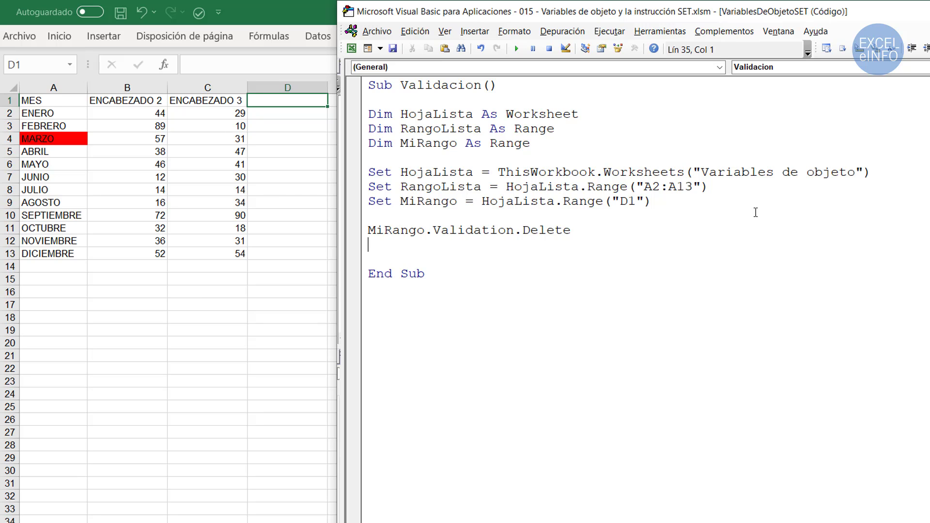
- Start the next line as MiRango.Validation.Add
type("MiRA")
key("BackSpace")
type("ango.")
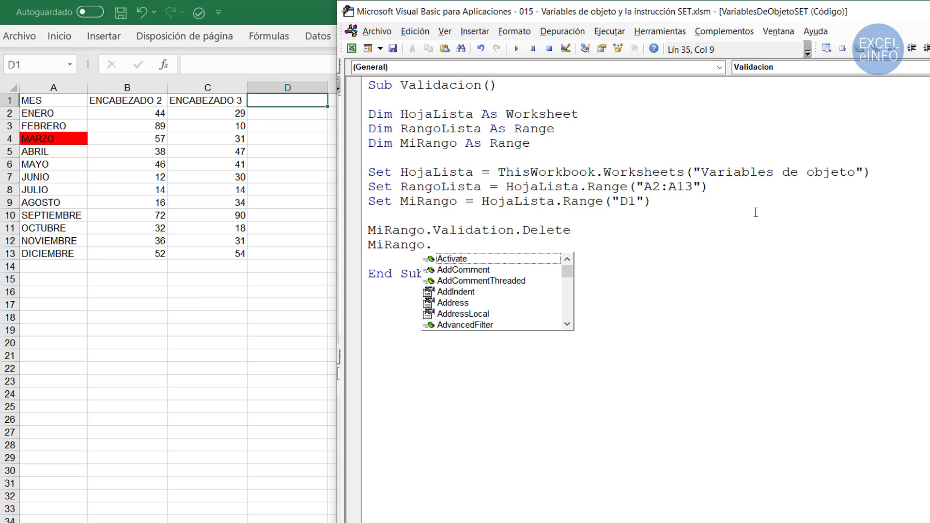
type("Vali")
key("Tab")
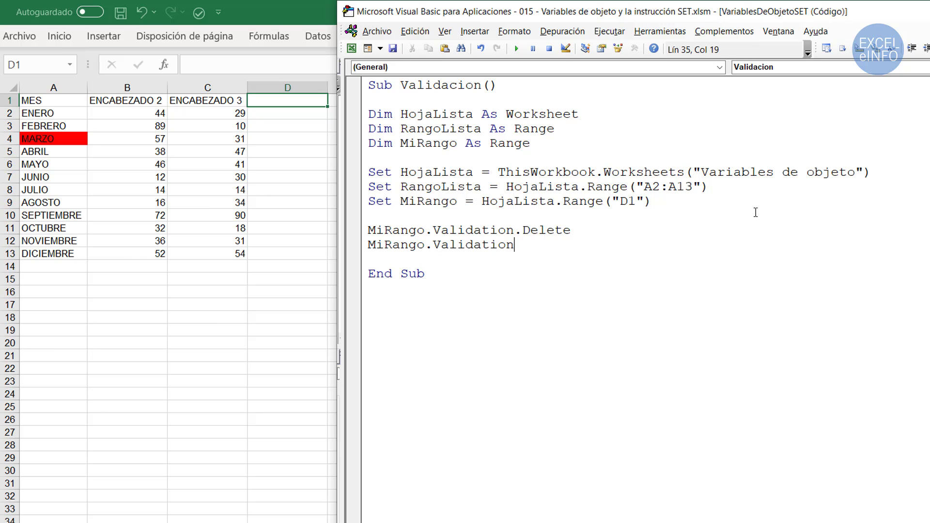
type(".a")
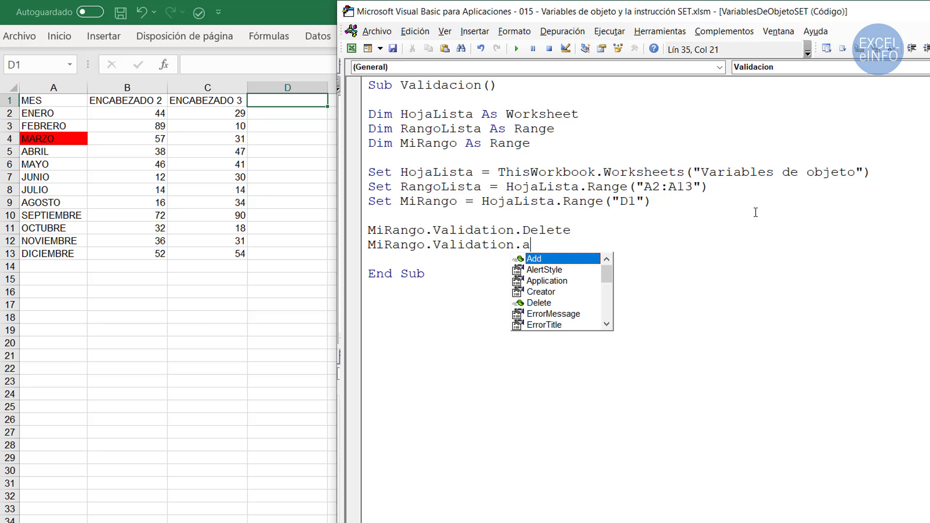
key("Tab")
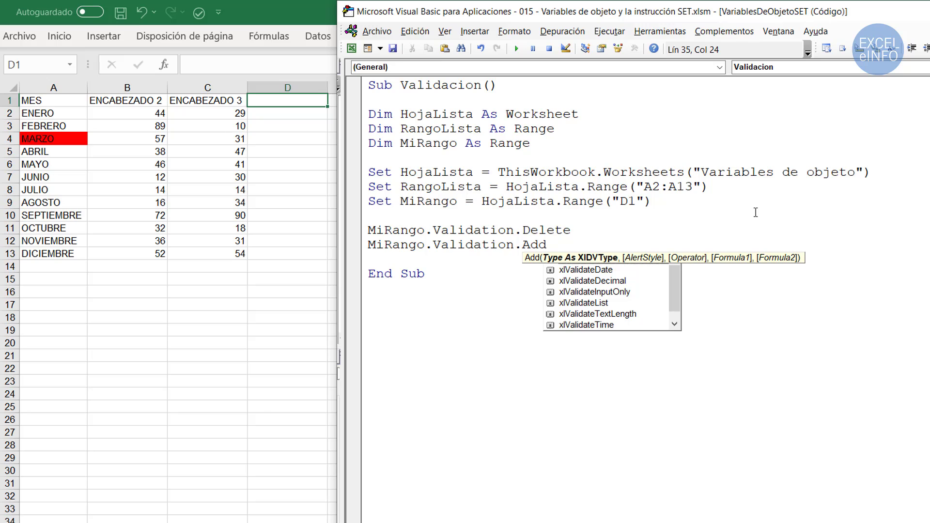
- Pass xlValidateList as the type and continue the statement on an indented line
key("Down")
key("Down")
key("Down")
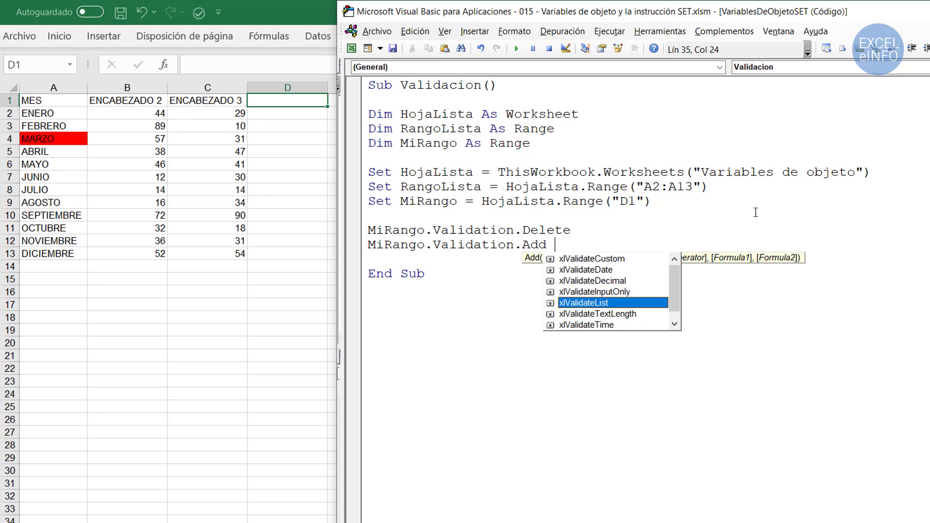
key("Tab")
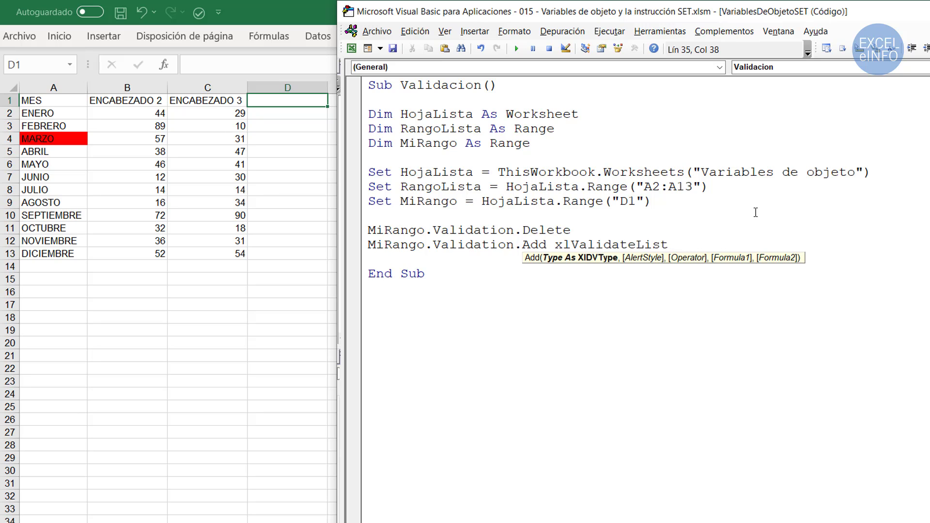
type(", ")
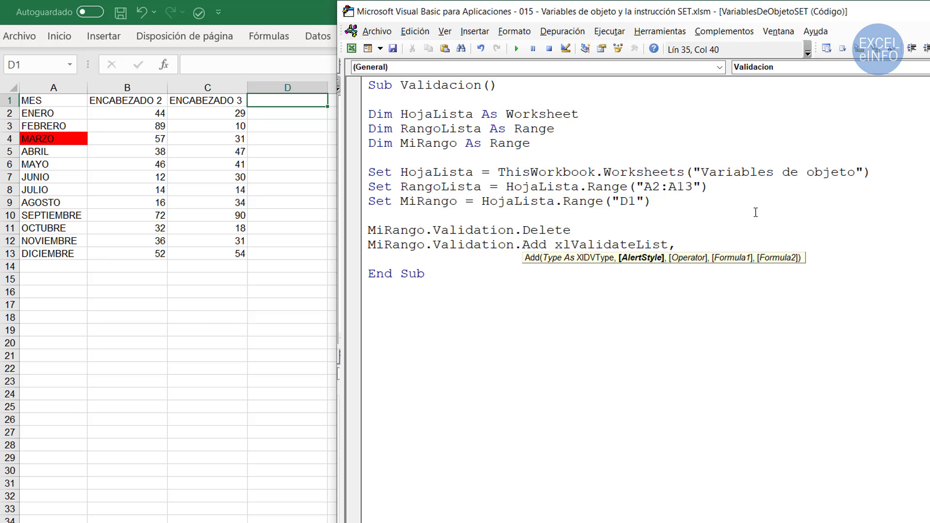
type("_")
key("Return")
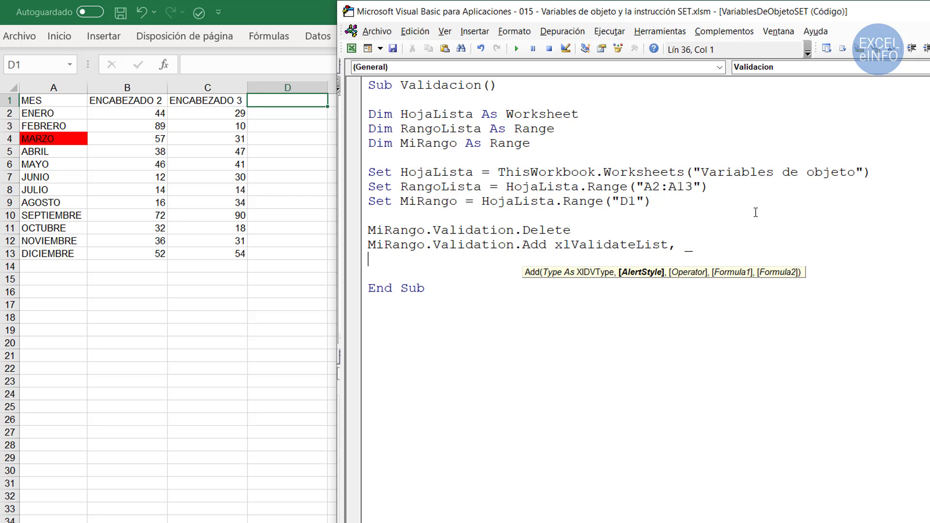
key("Tab")
- Begin the argument Formula1:="='" & HojaLista.Name & "'!"
type("Formul")
type("a")
type("1")
type(":=")
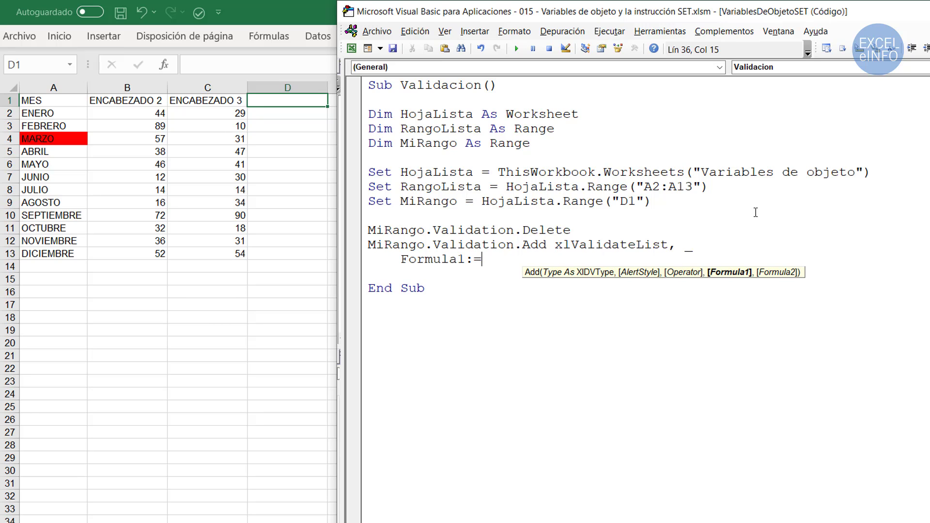
type("\"")
type("=")
type("'")
type("\"")
type(" & ")
type("Hoja")
type("Lista")
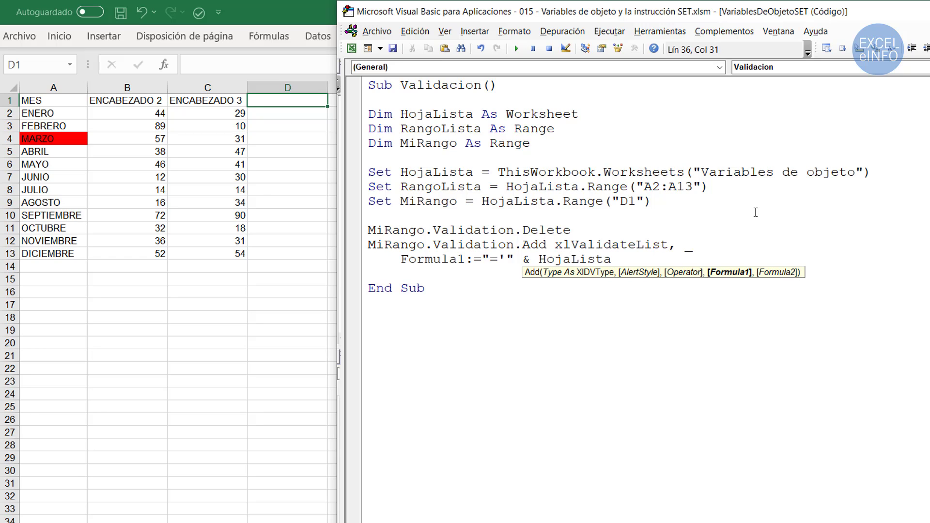
type(".NA")
key("BackSpace")
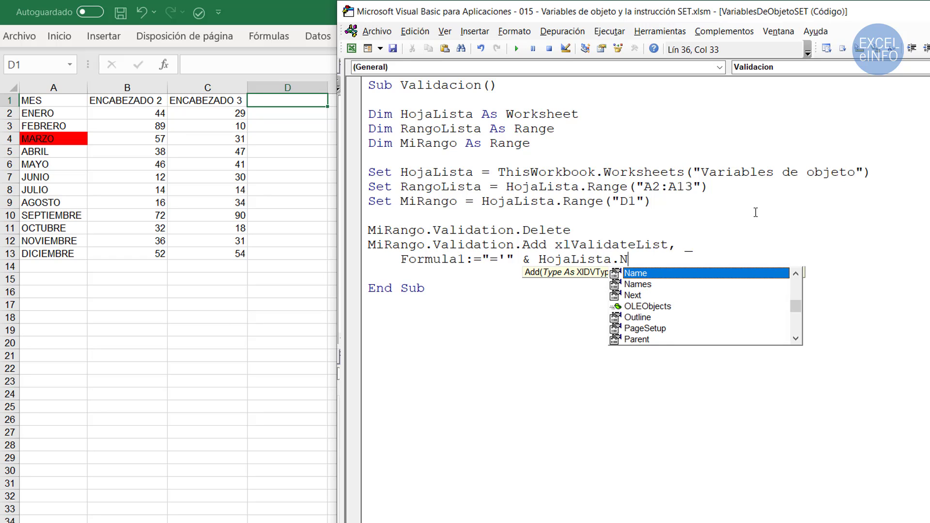
type("ame")
type(" & ")
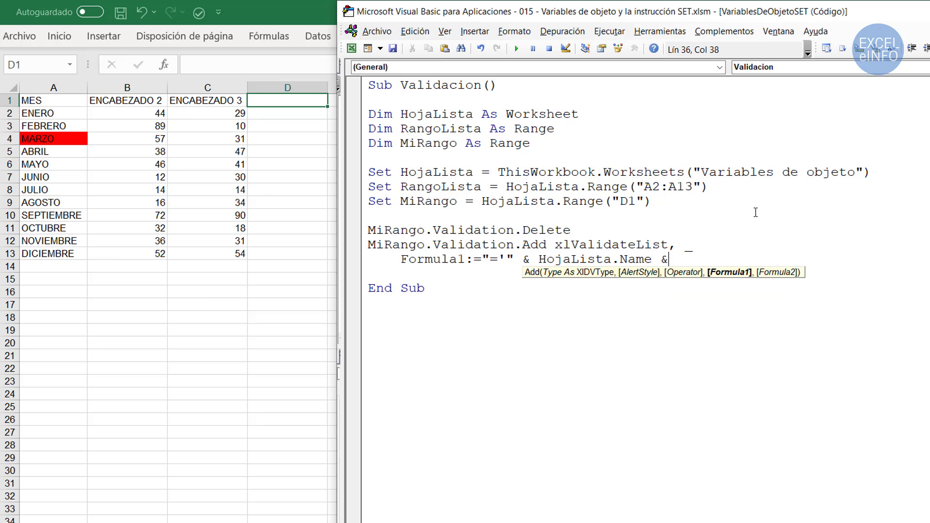
type("\"\"")
key("Left")
type("'")
type("!")
key("Right")
- Append & RangoLista.Address to finish the Formula1 list source
type("& ")
type("RANGO")
key("BackSpace")
key("BackSpace")
key("BackSpace")
key("BackSpace")
type("angoLista.")
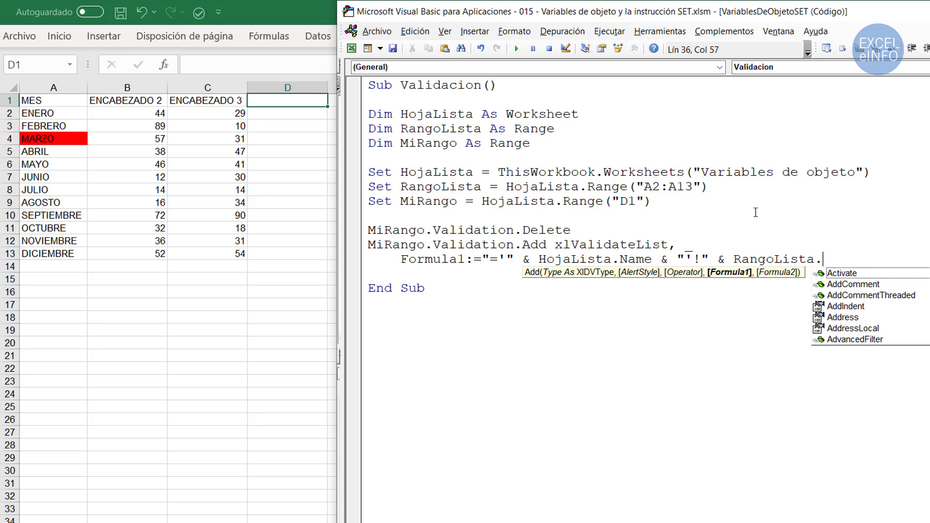
key("Down")
key("Tab")
key("Down")
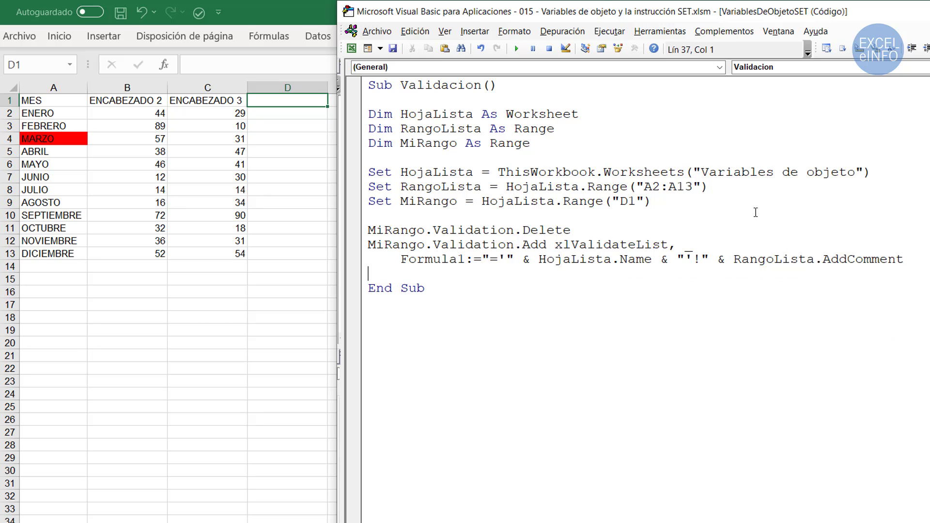
key("ctrl+z")
type("ad")
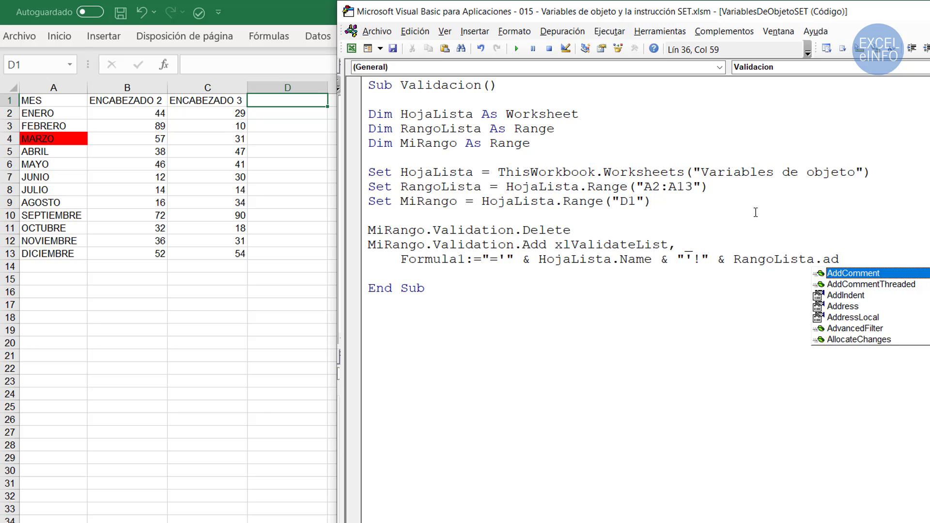
key("Down")
key("Down")
key("Down")
key("Tab")
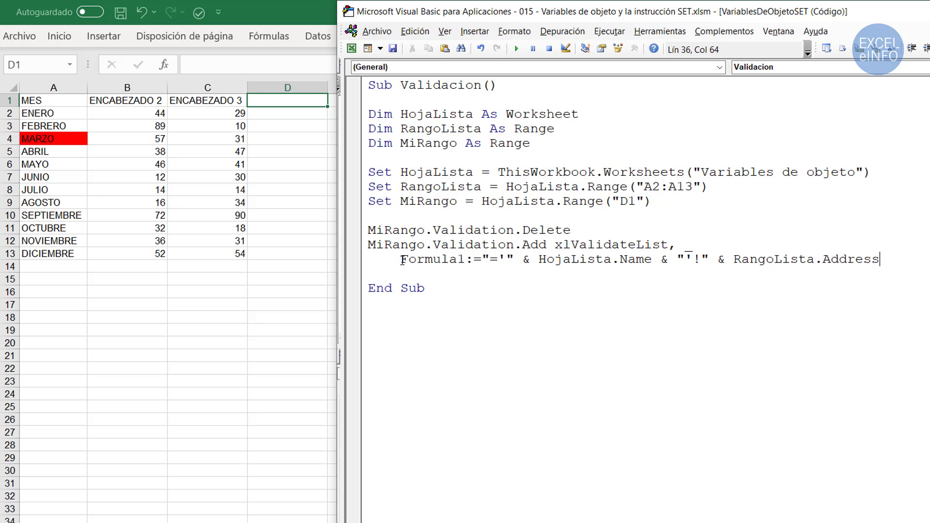
left_click_drag(401, 260, 879, 260)
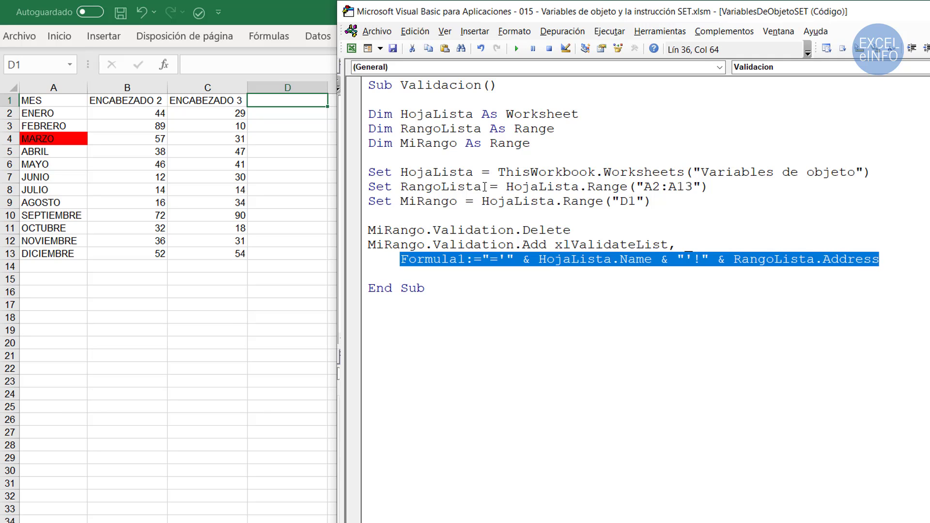
- Open Data Validation for D1 in Excel and allow a List
left_click(286, 104)
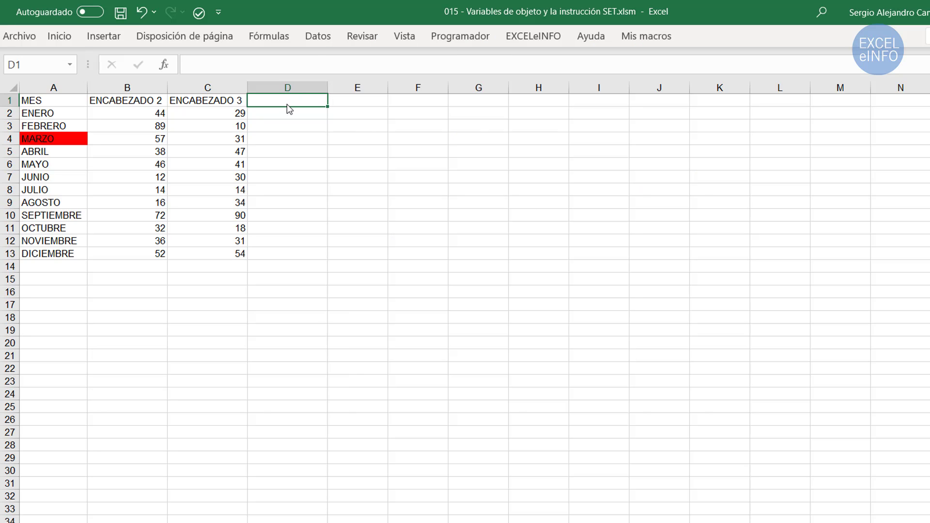
left_click(318, 36)
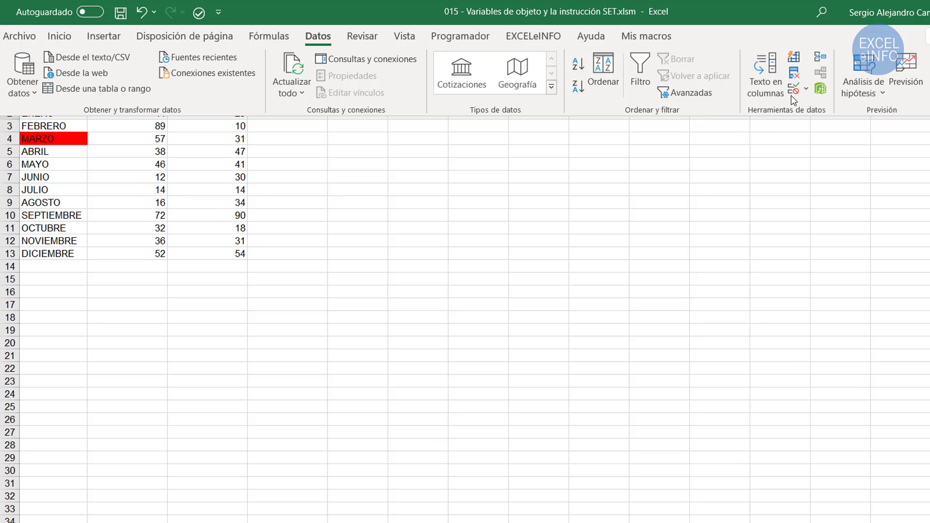
left_click(793, 91)
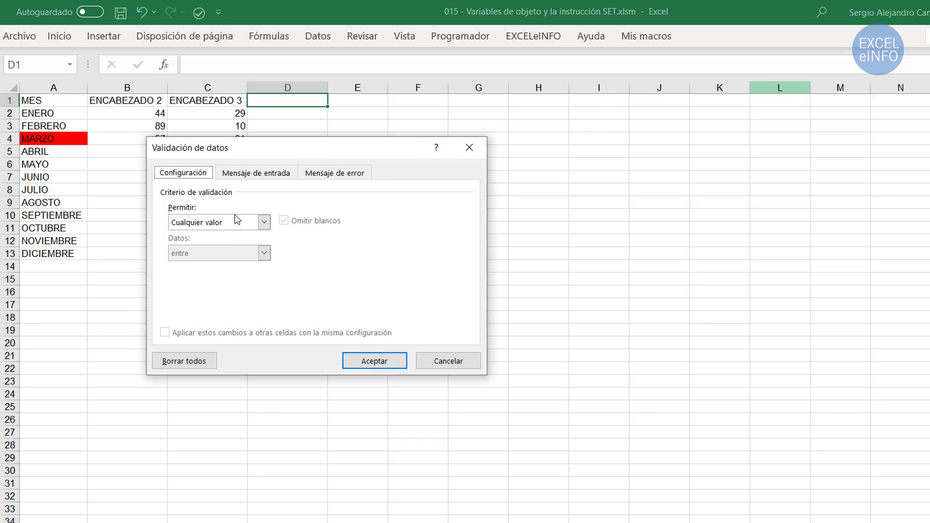
left_click(237, 219)
left_click(208, 265)
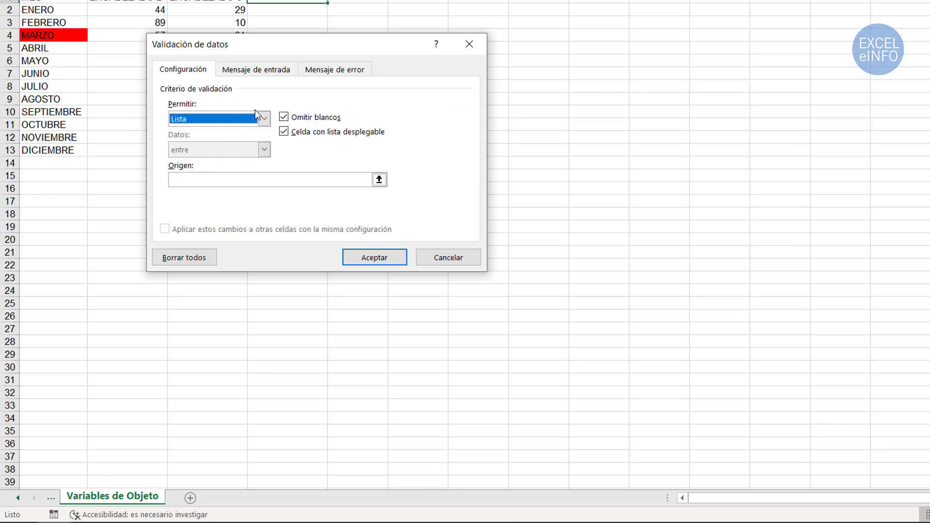
- Fill the Origen box with months A2:A13, then switch to the Tipos de datos sheet
left_click_drag(304, 58, 413, 36)
left_click(326, 161)
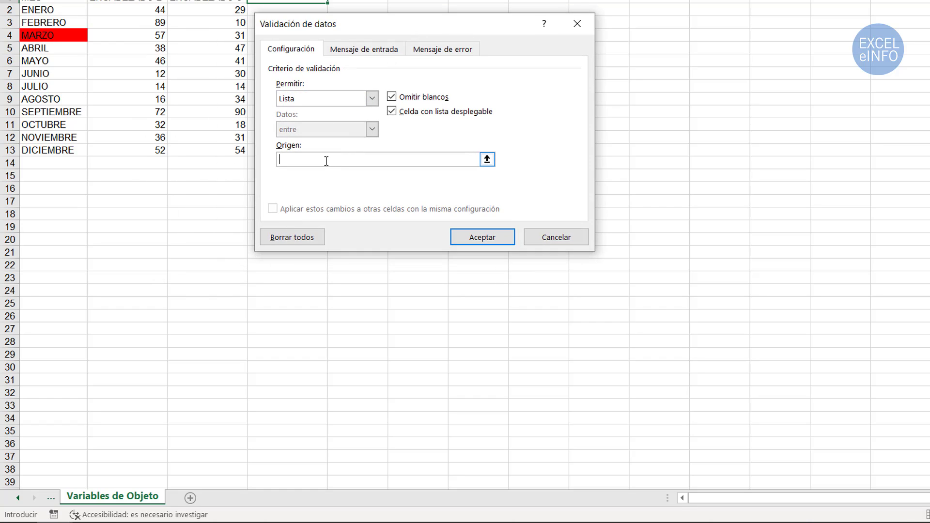
left_click(16, 498)
left_click(131, 499)
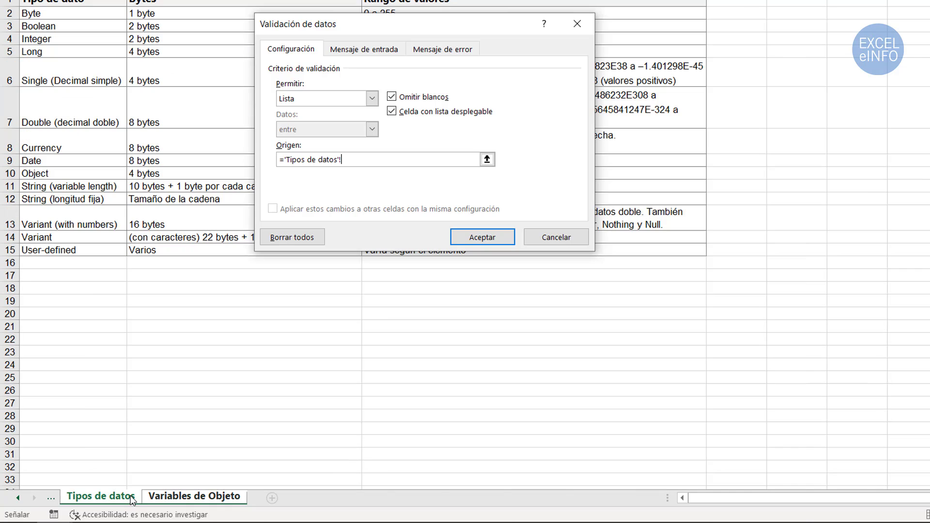
left_click(196, 495)
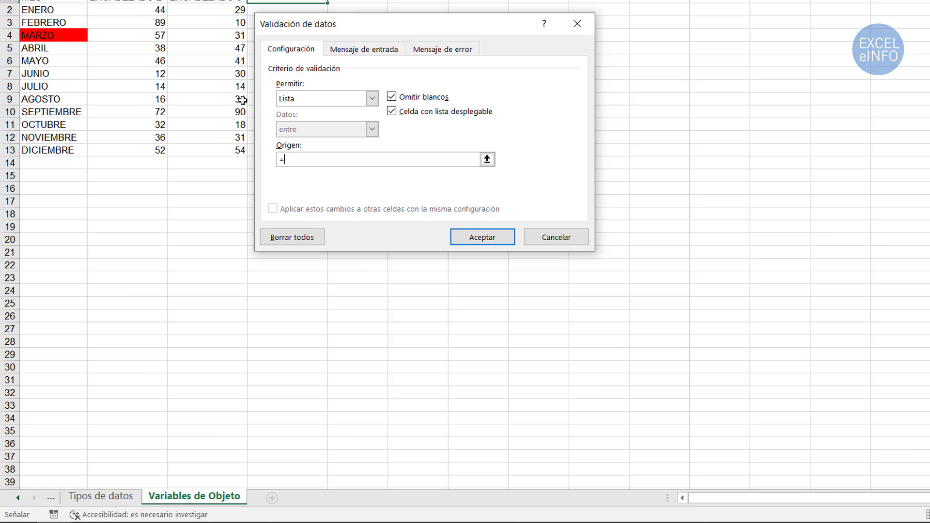
left_click_drag(61, 9, 87, 152)
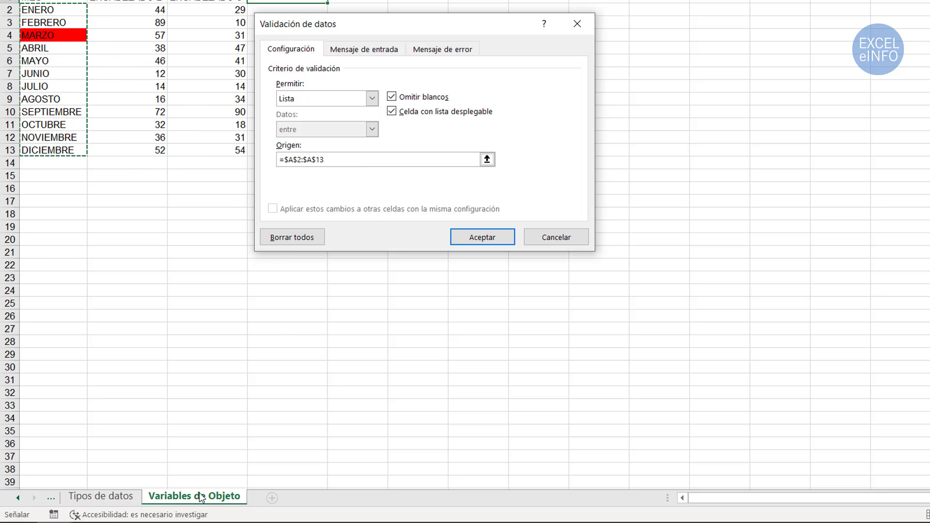
left_click(118, 499)
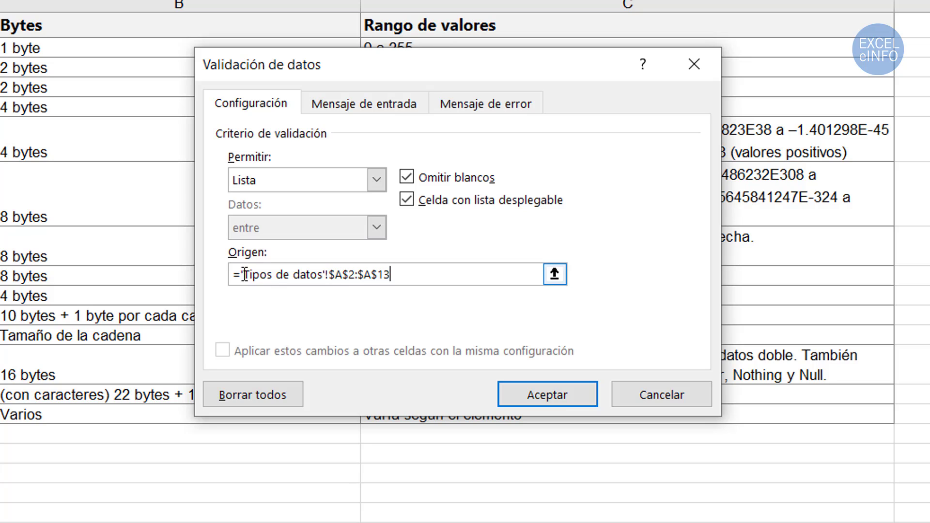
- Highlight the sheet name, quote and $A$2:$A$13 parts of the Origen source, then cancel
left_click_drag(241, 275, 333, 281)
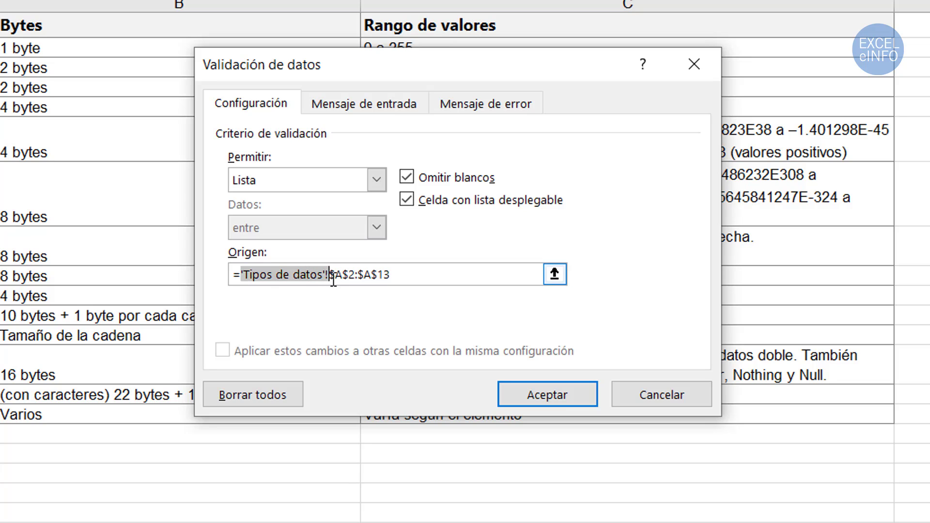
left_click(244, 275)
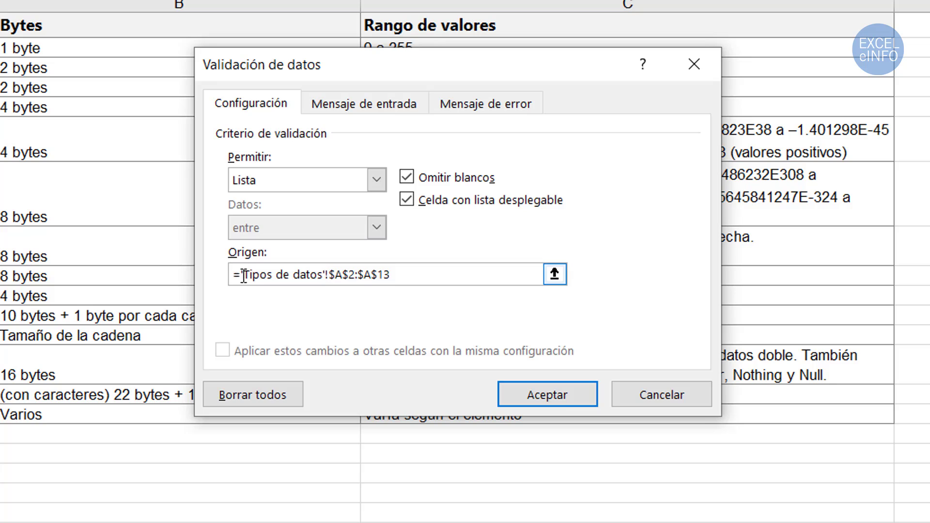
left_click_drag(250, 275, 319, 277)
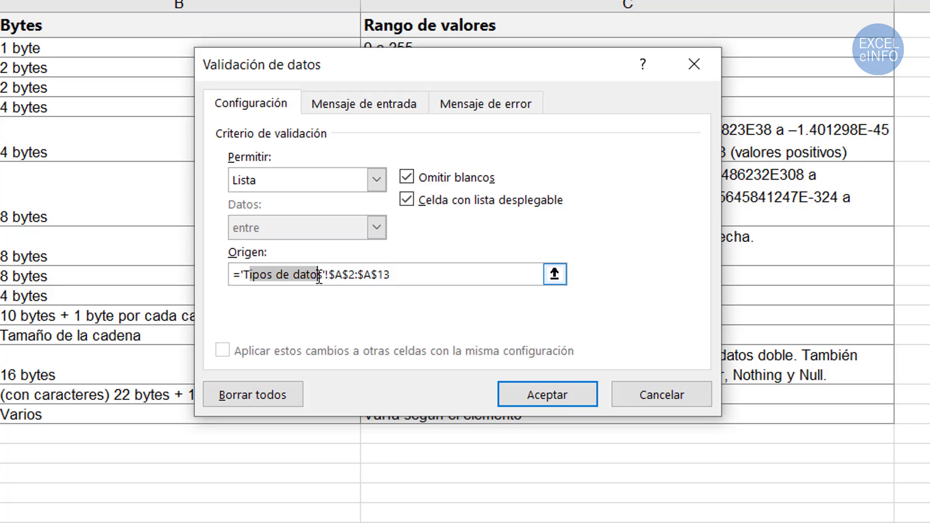
left_click_drag(319, 278, 326, 276)
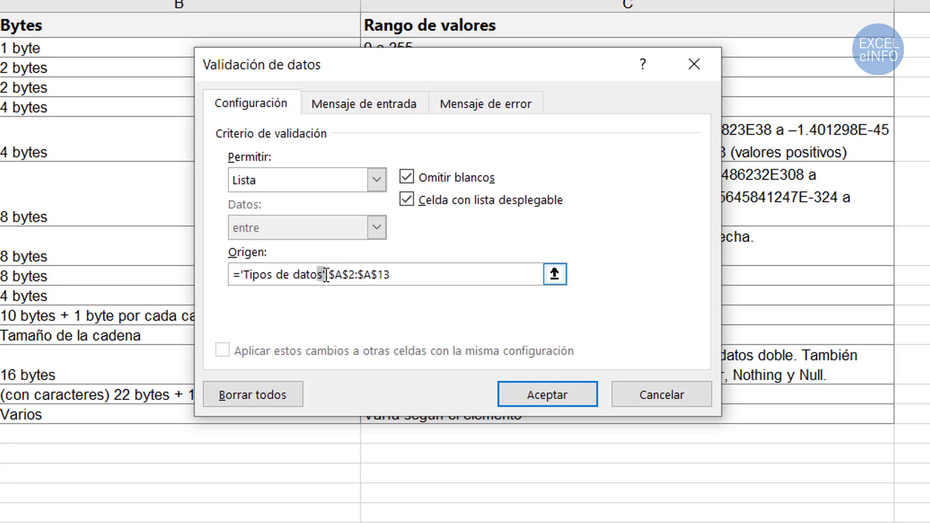
left_click(323, 277)
left_click_drag(329, 274, 390, 275)
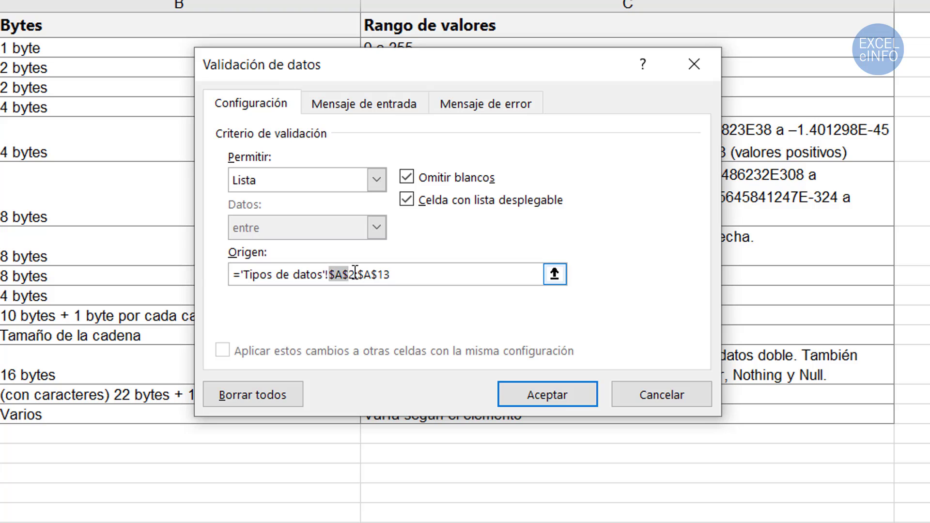
left_click(662, 389)
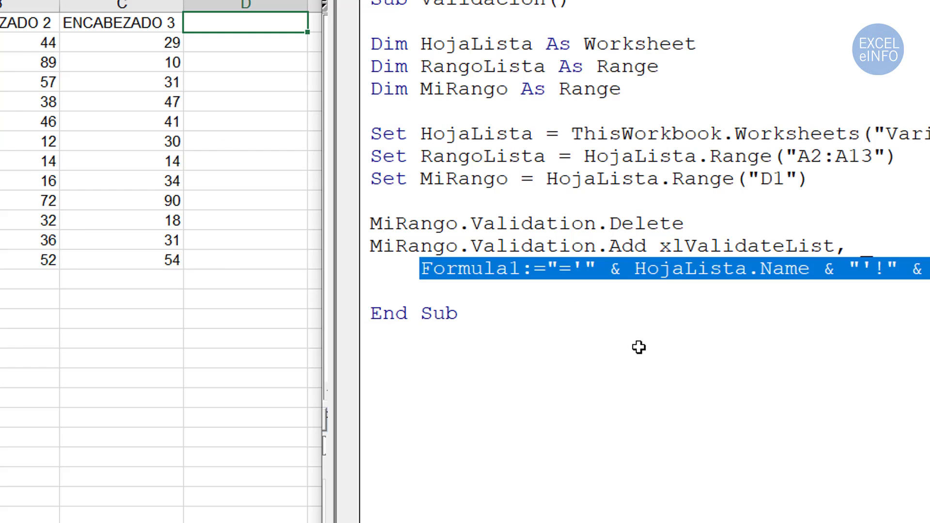
left_click(524, 271)
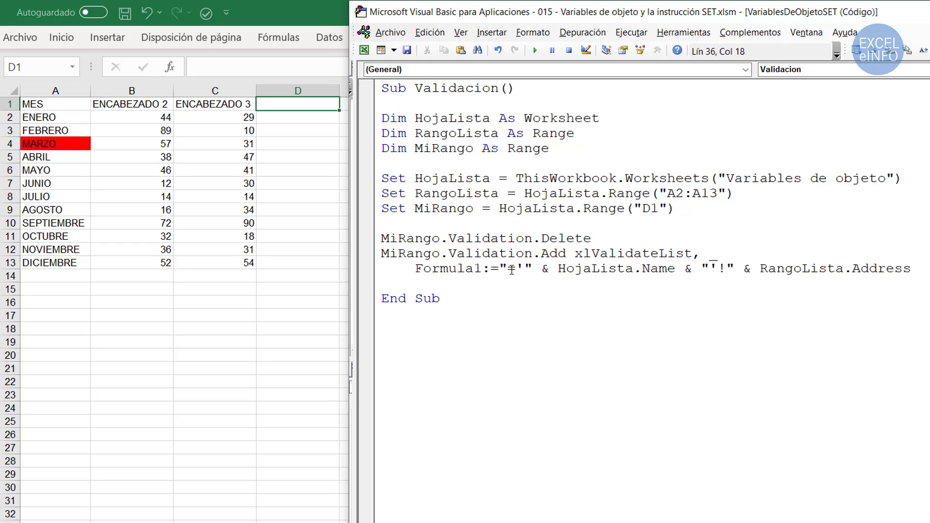
left_click_drag(511, 269, 676, 269)
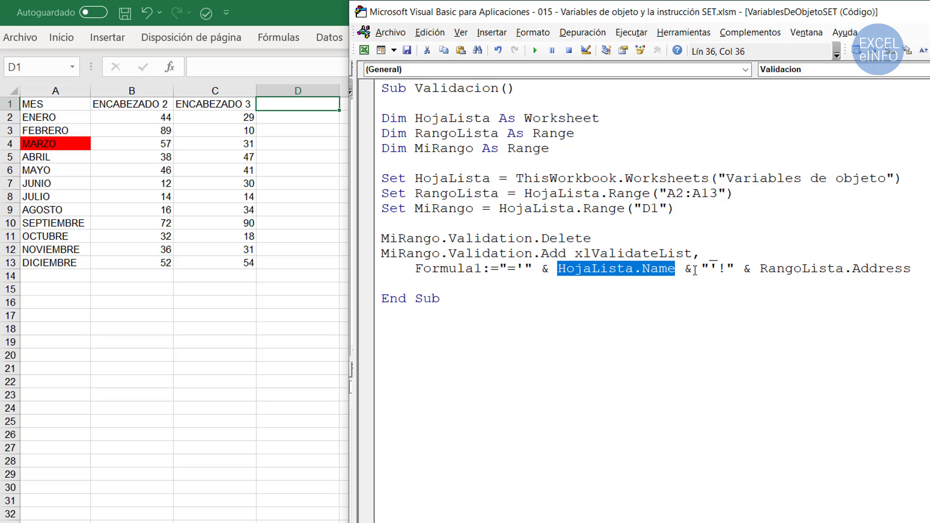
left_click_drag(709, 268, 727, 266)
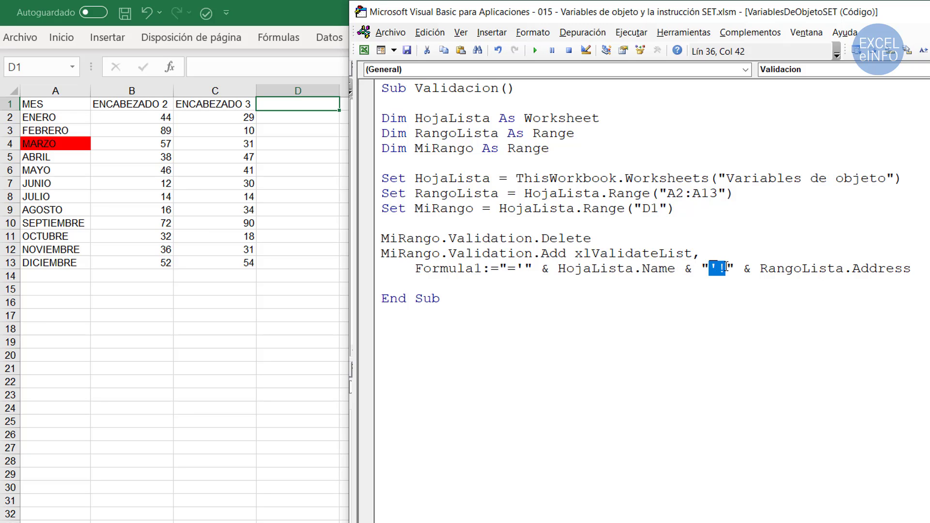
left_click(743, 268)
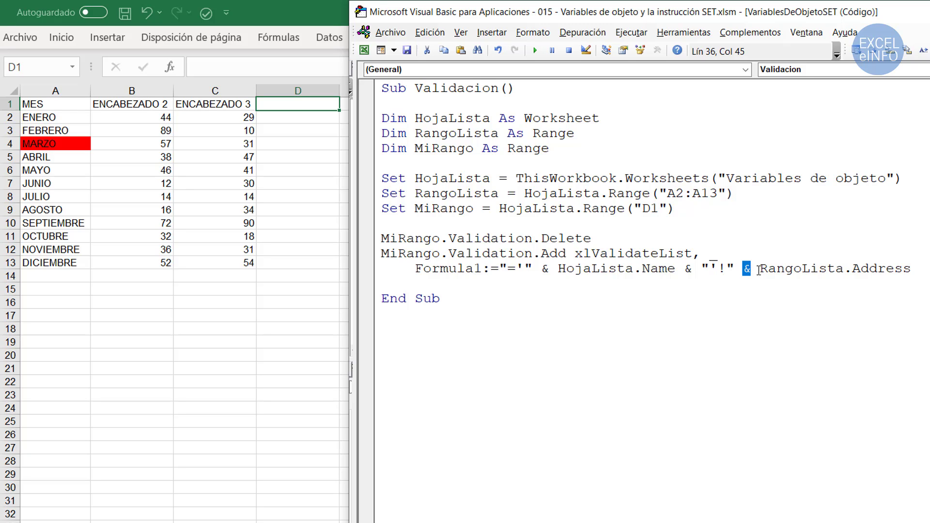
double_click(873, 270)
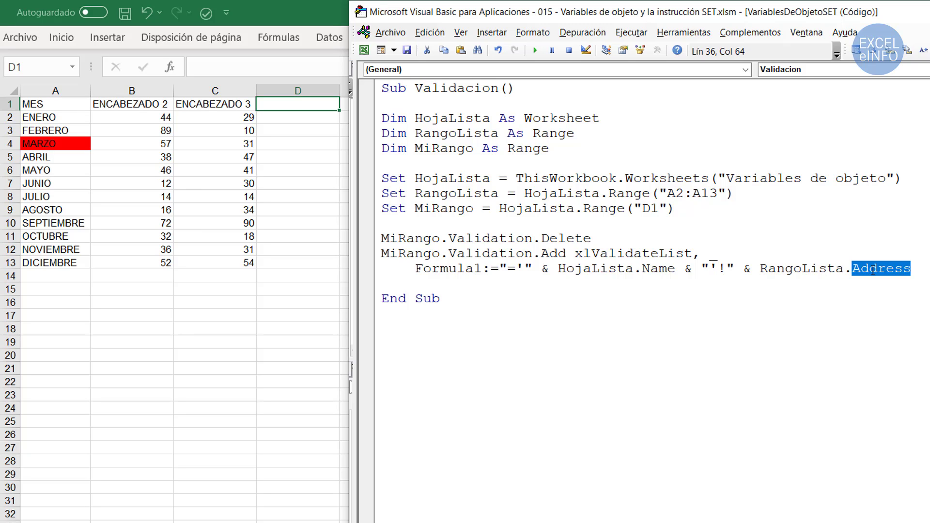
double_click(784, 270)
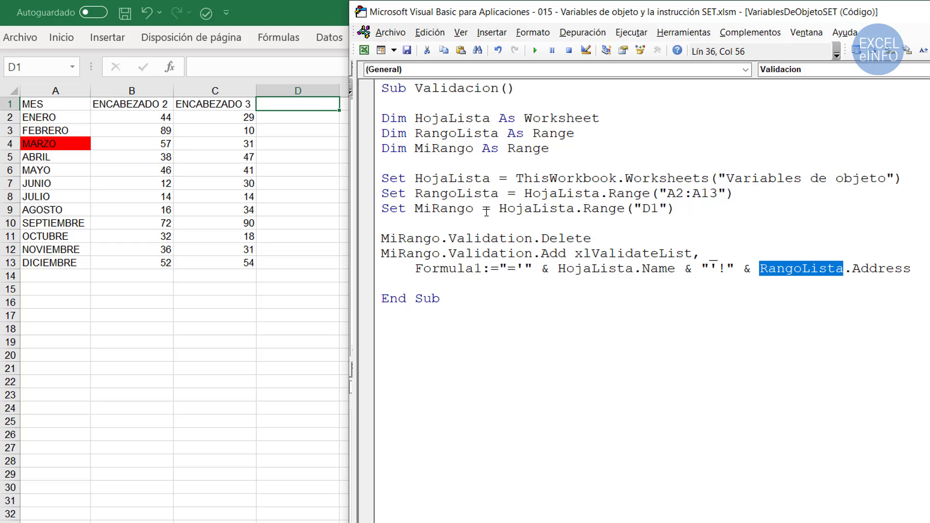
double_click(479, 196)
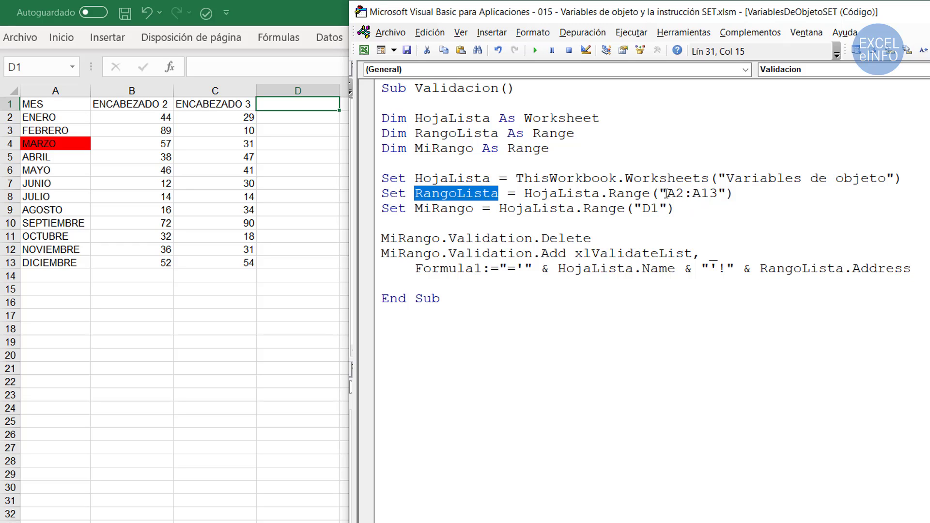
left_click_drag(667, 193, 719, 194)
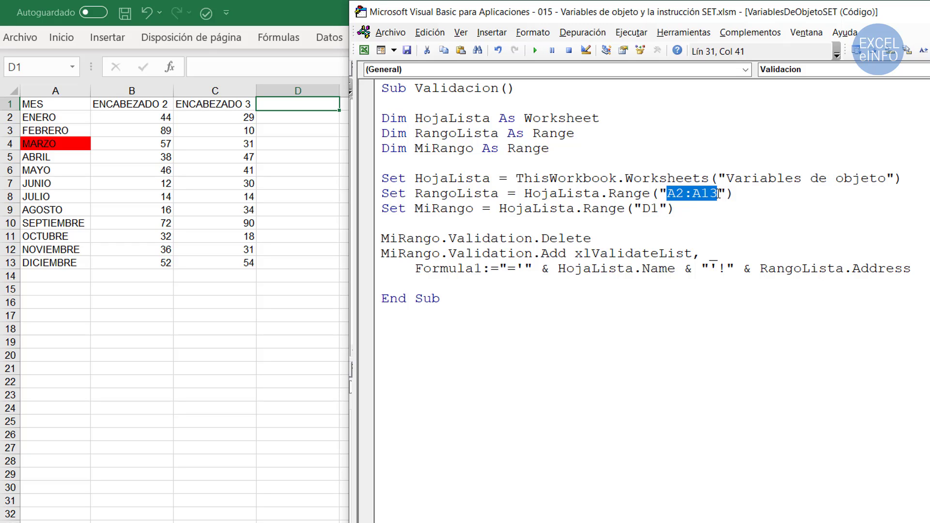
mouse_move(919, 268)
left_mouse_down()
mouse_move(559, 268)
mouse_move(381, 253)
left_mouse_up()
left_click(557, 281)
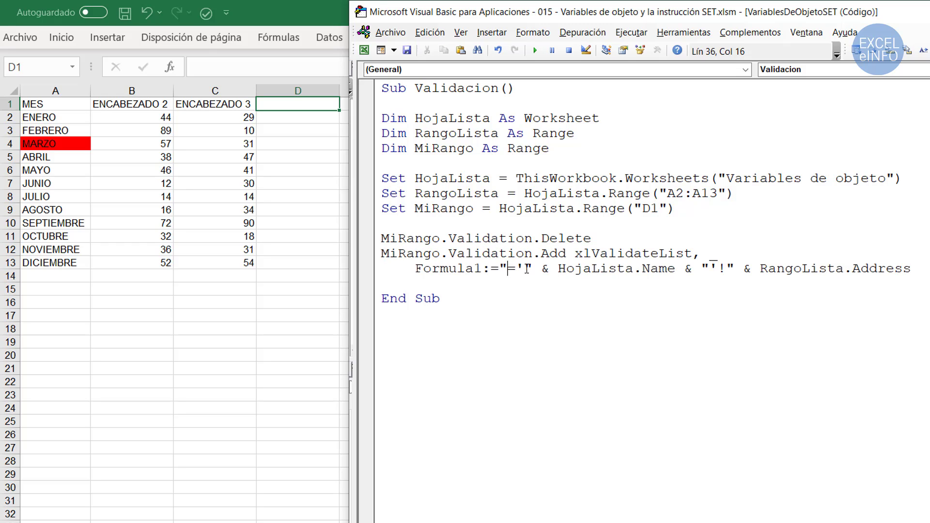
left_click_drag(527, 268, 928, 271)
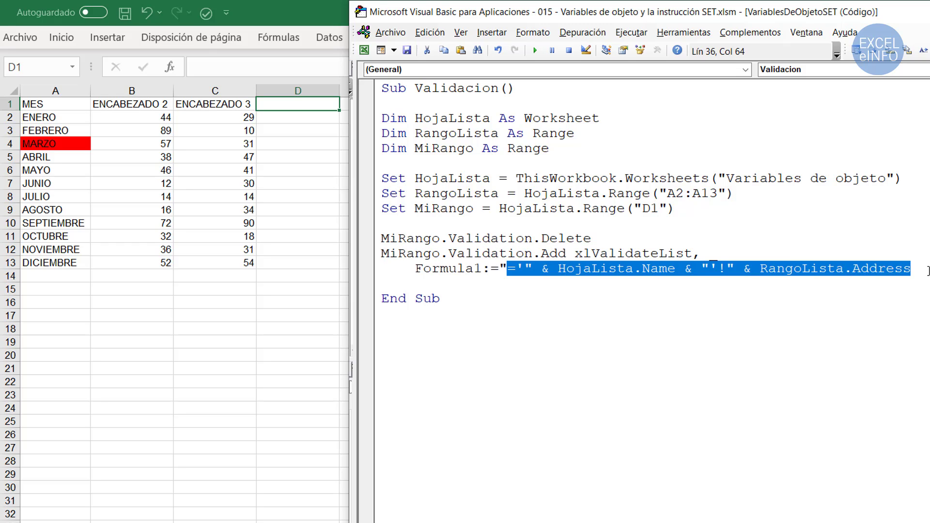
left_click(805, 246)
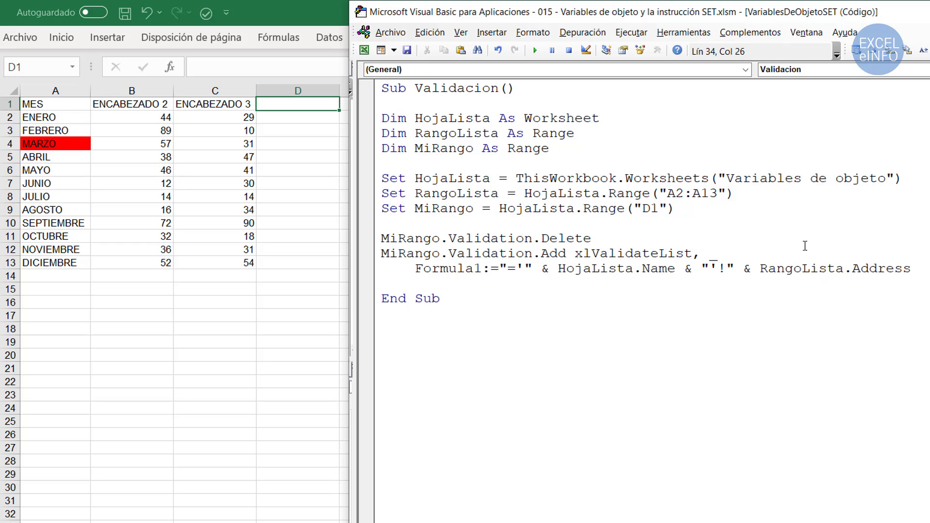
- Run the Validacion macro, then open D1's dropdown to view the month names
left_click(538, 52)
left_click(305, 127)
left_click(319, 106)
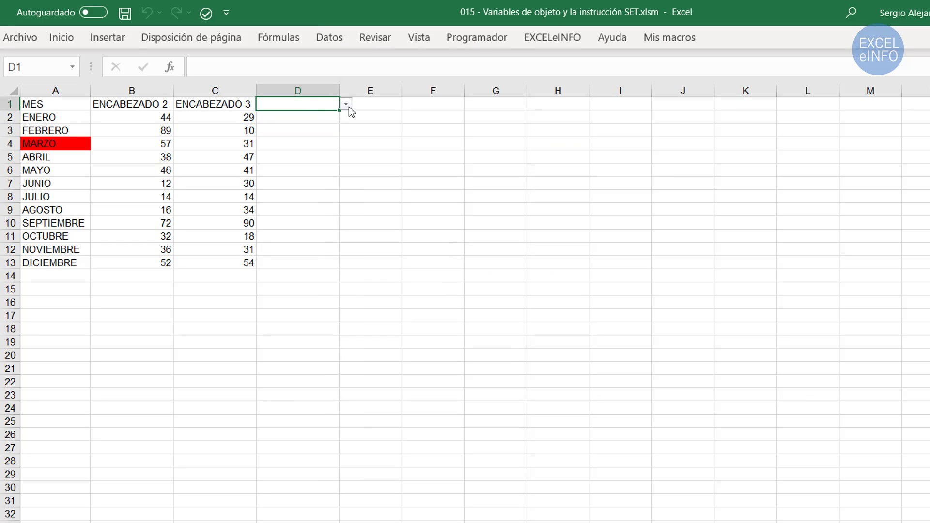
left_click(346, 105)
mouse_move(349, 137)
left_mouse_down()
mouse_move(344, 171)
mouse_move(367, 121)
left_mouse_up()
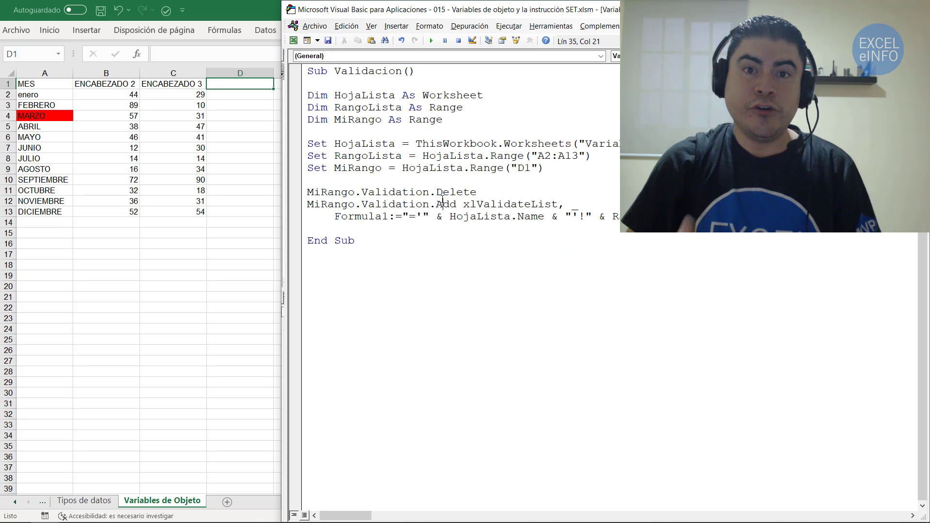